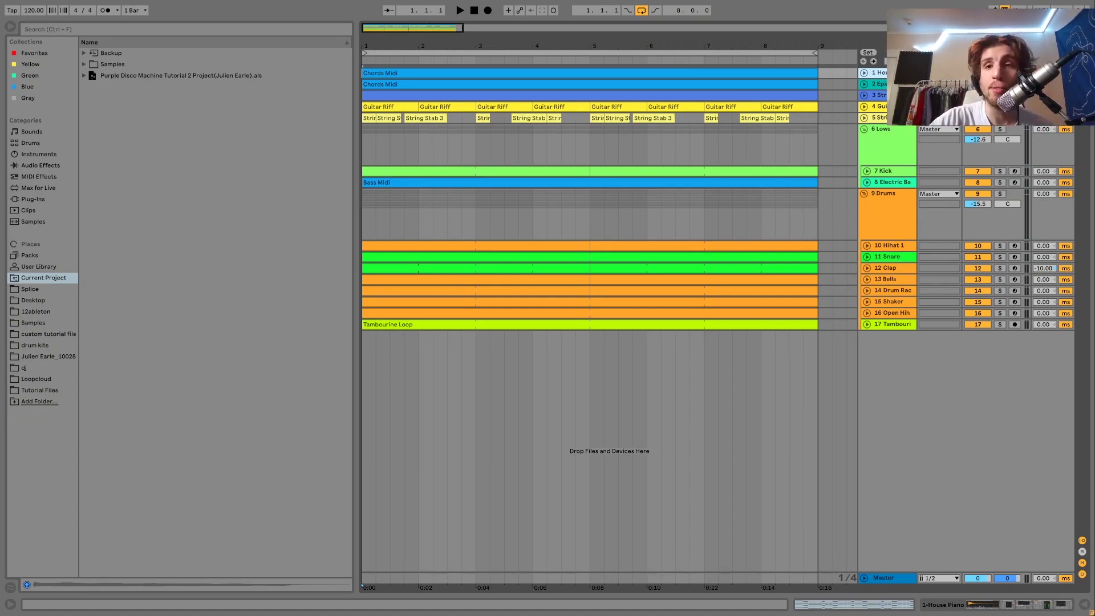
# Isolate the House Piano and Epiano chord tracks from the rest of the mix and unfold both during playback
pyautogui.press('0')
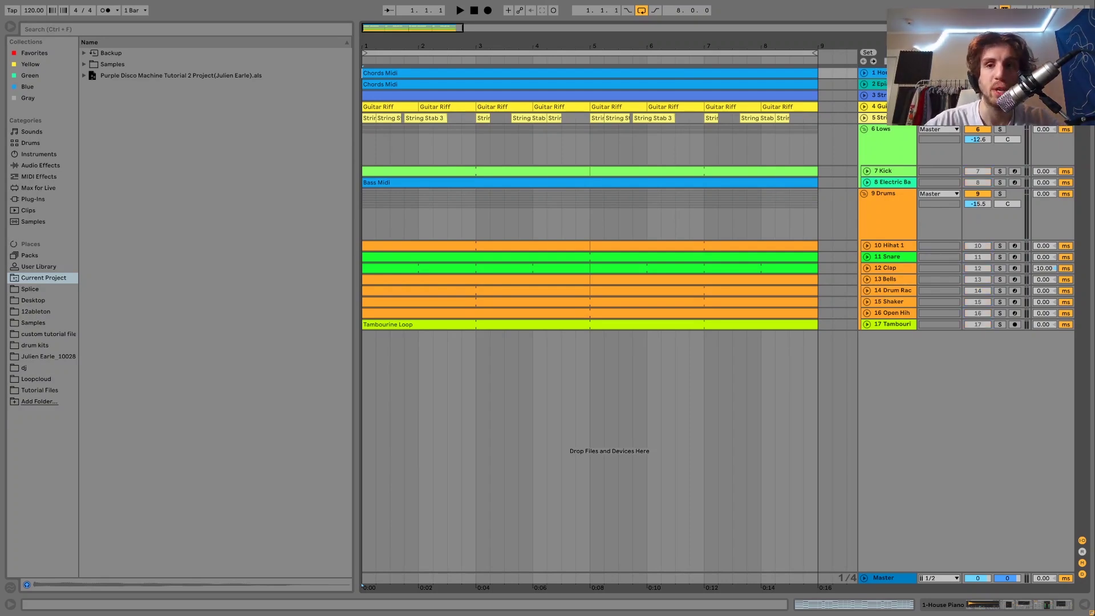
pyautogui.click(865, 84)
pyautogui.press('space')
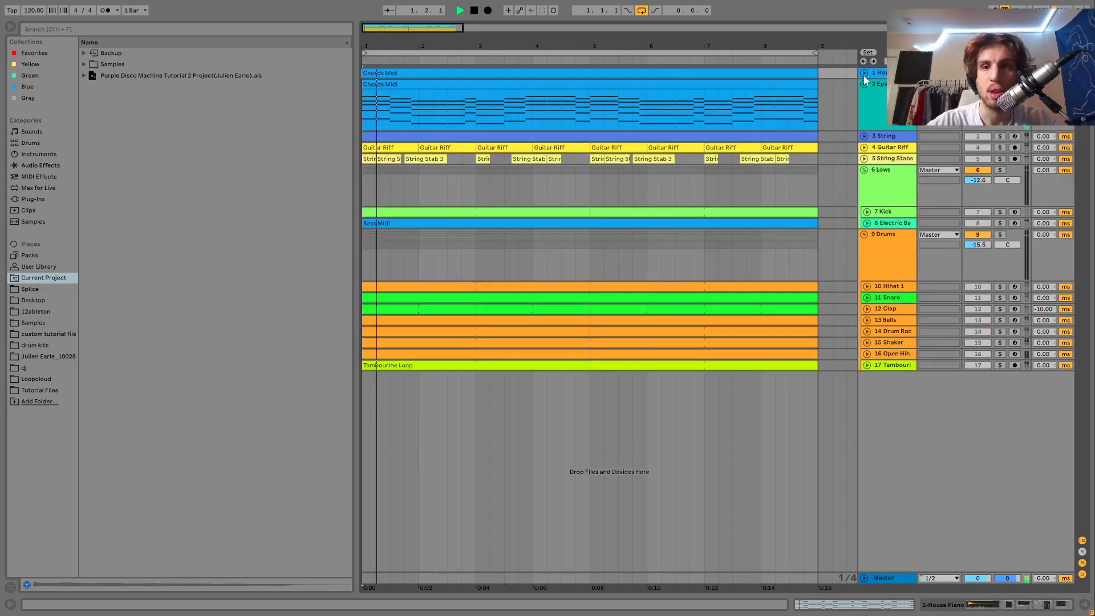
pyautogui.click(863, 73)
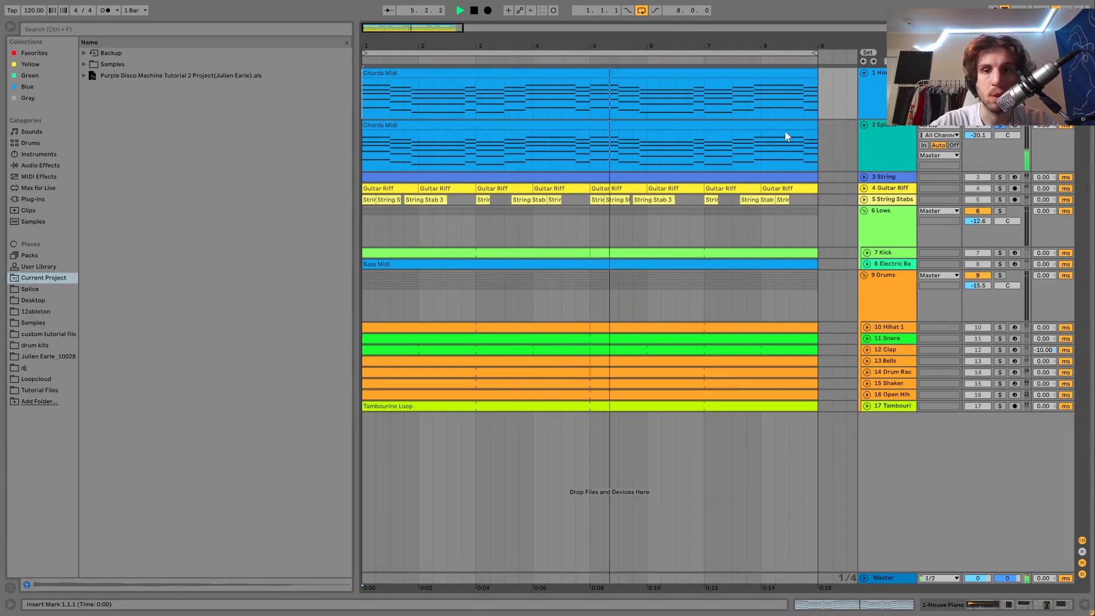
pyautogui.press('space')
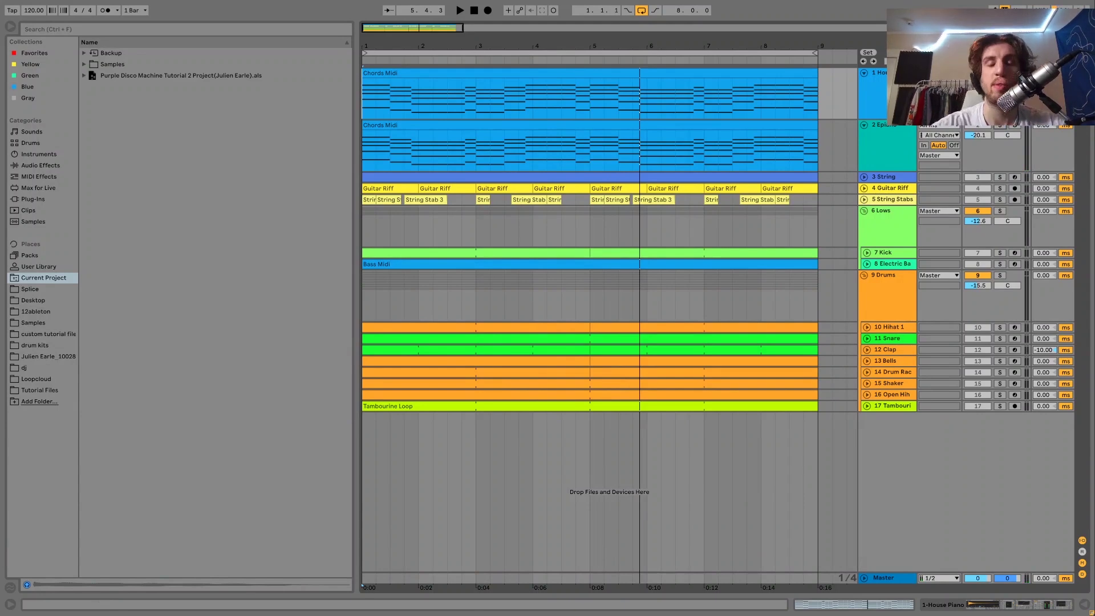
# Play the House Piano and Epiano chord layers in short passes to compare their sound
pyautogui.press('space')
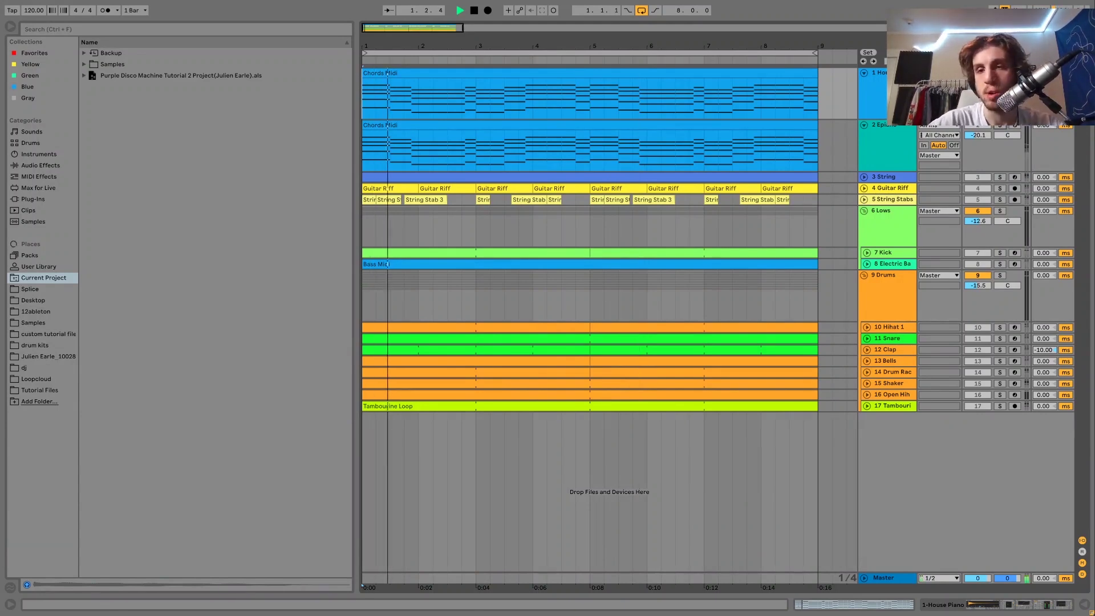
pyautogui.press('space')
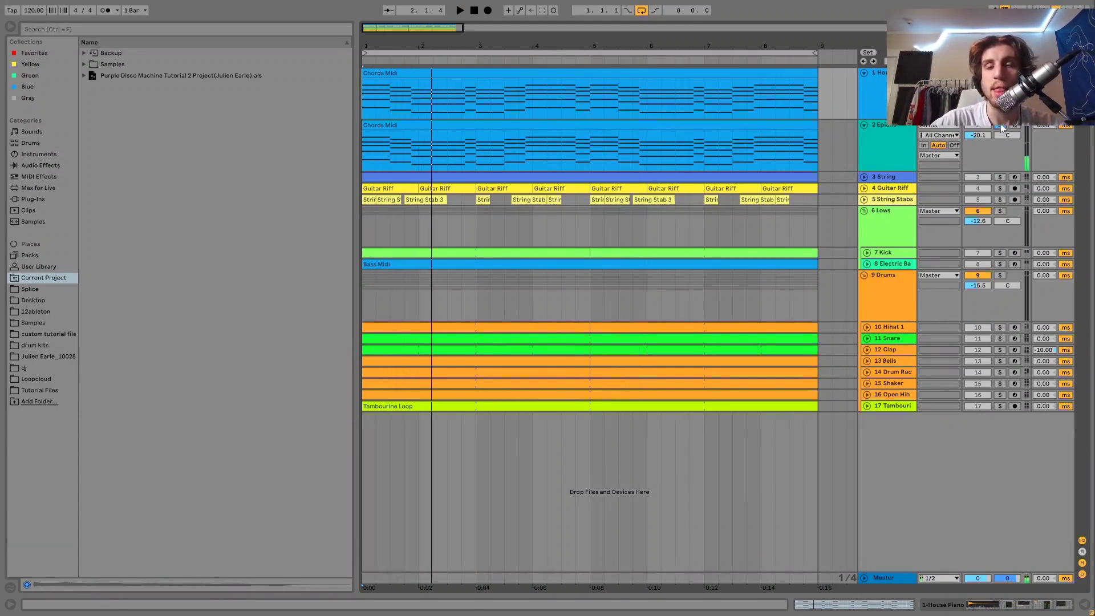
pyautogui.press('space')
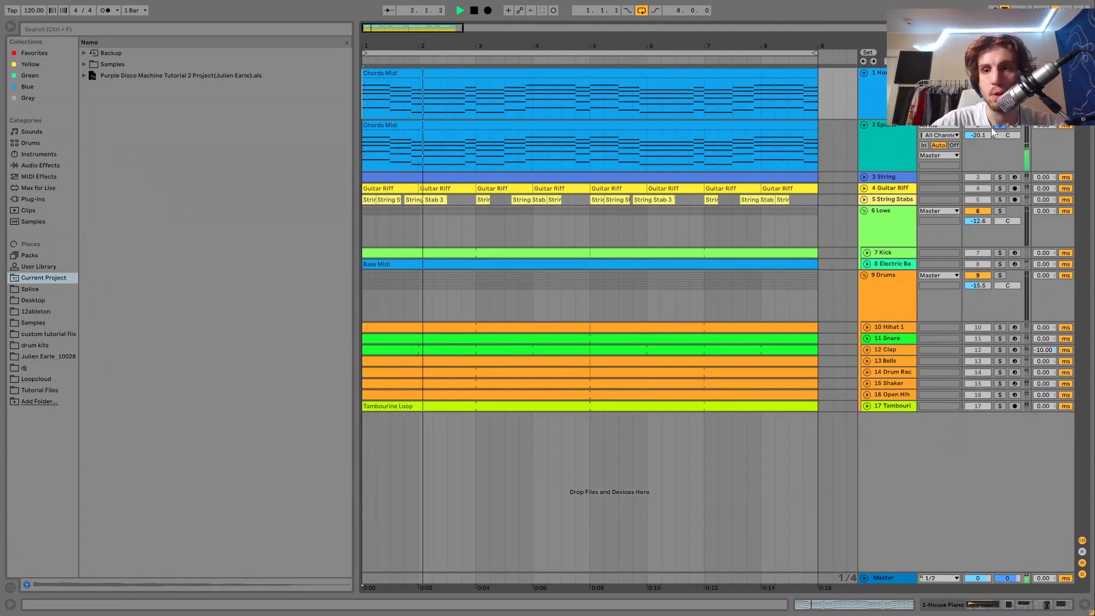
pyautogui.press('space')
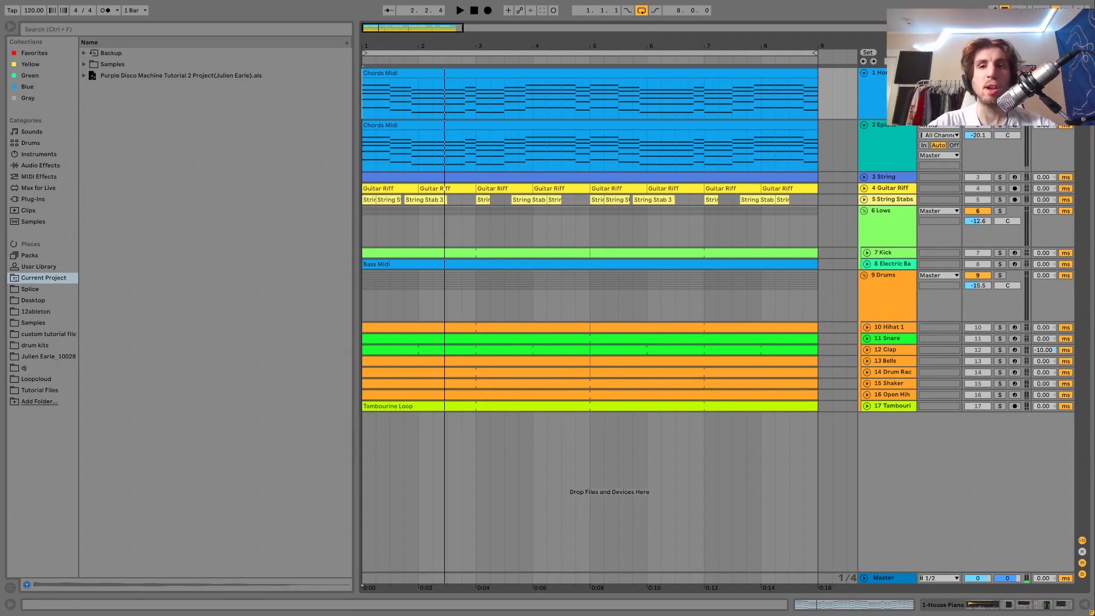
# Solo the Epiano track during playback and set its volume to -18.4 dB
pyautogui.press('space')
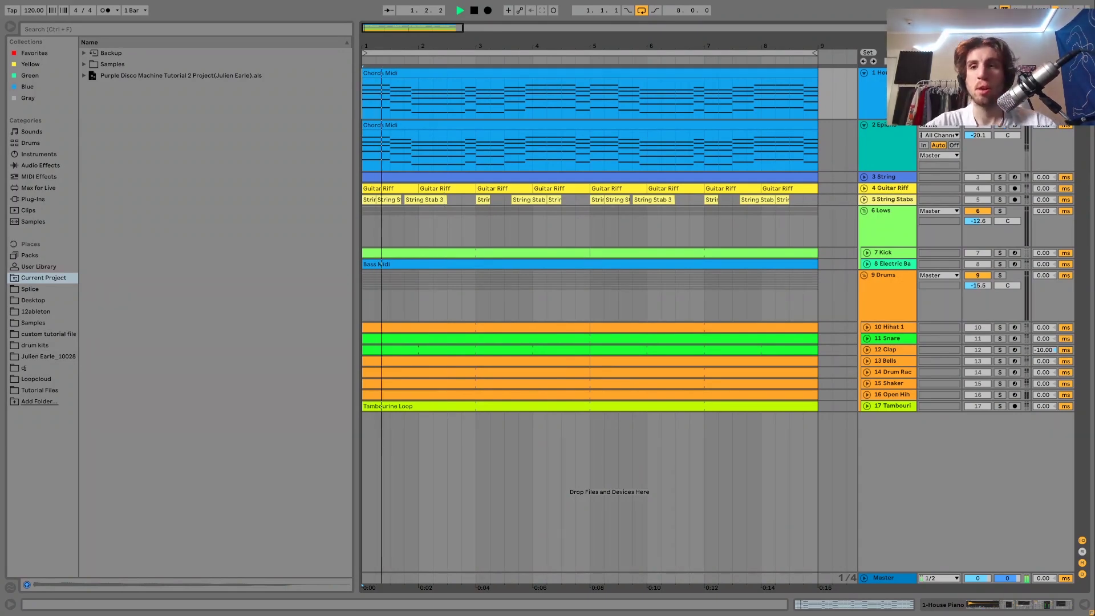
pyautogui.click(1000, 126)
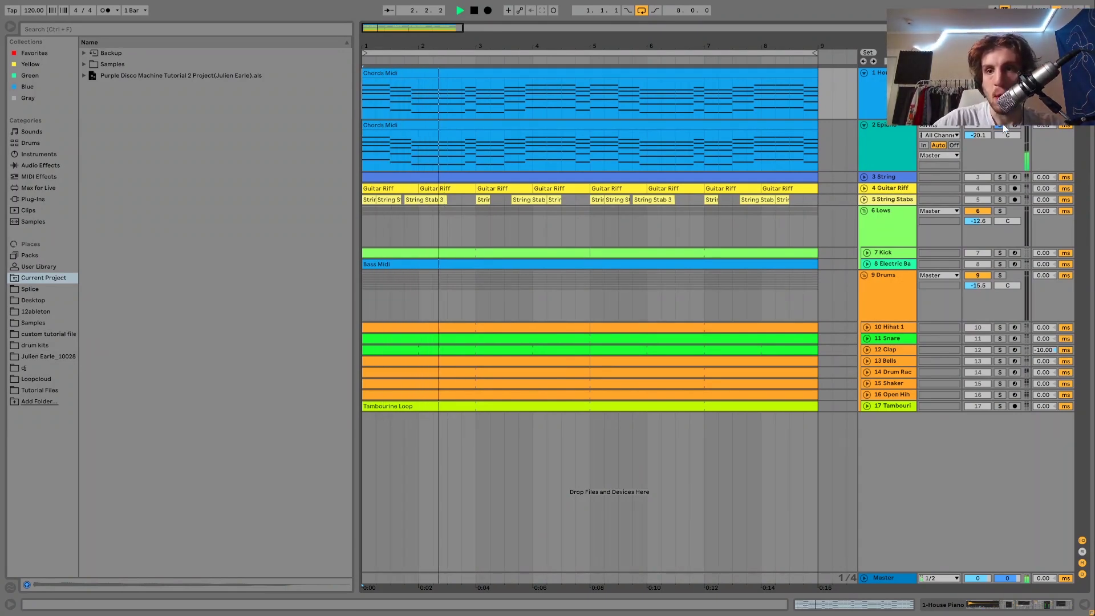
pyautogui.moveTo(980, 134); pyautogui.dragTo(980, 126)
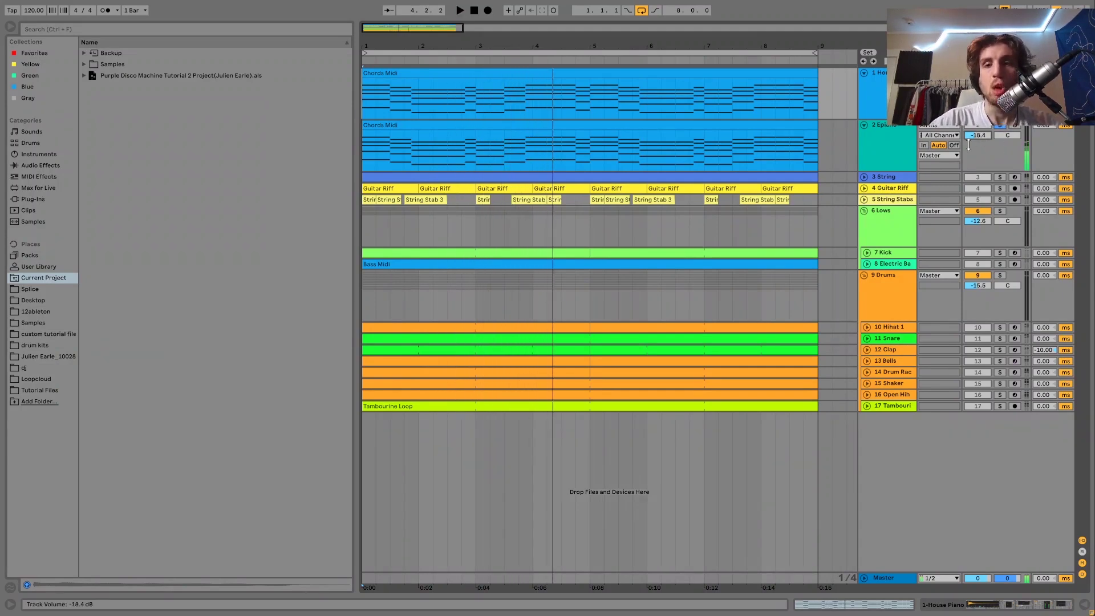
pyautogui.press('space')
pyautogui.press('space')
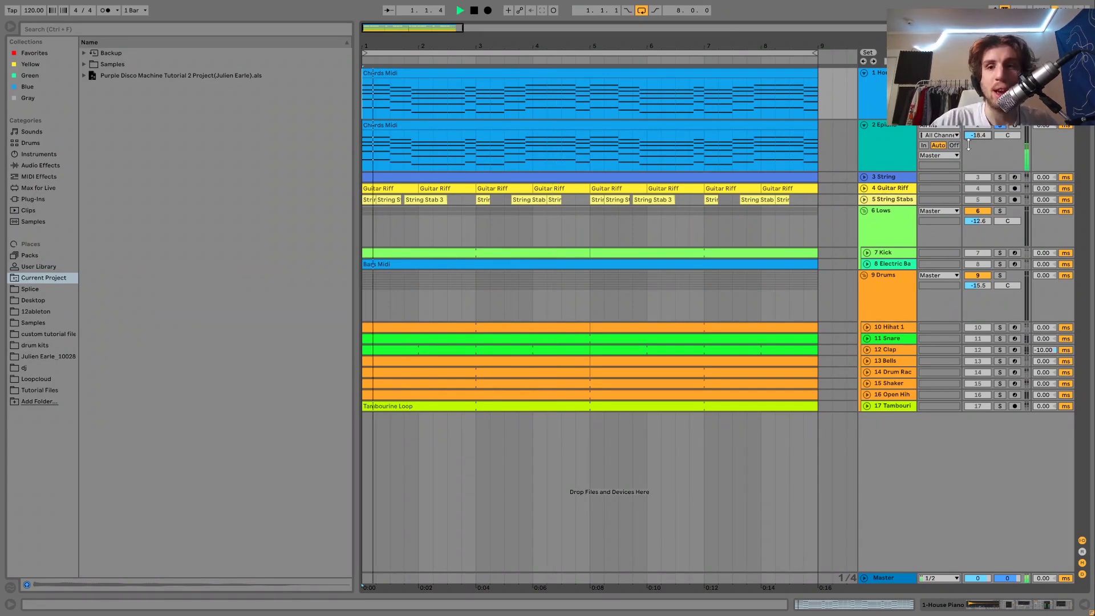
# Open the House Piano track's Chords Midi clip in the note editor and examine the lowest notes of its chords
pyautogui.doubleClick(740, 87)
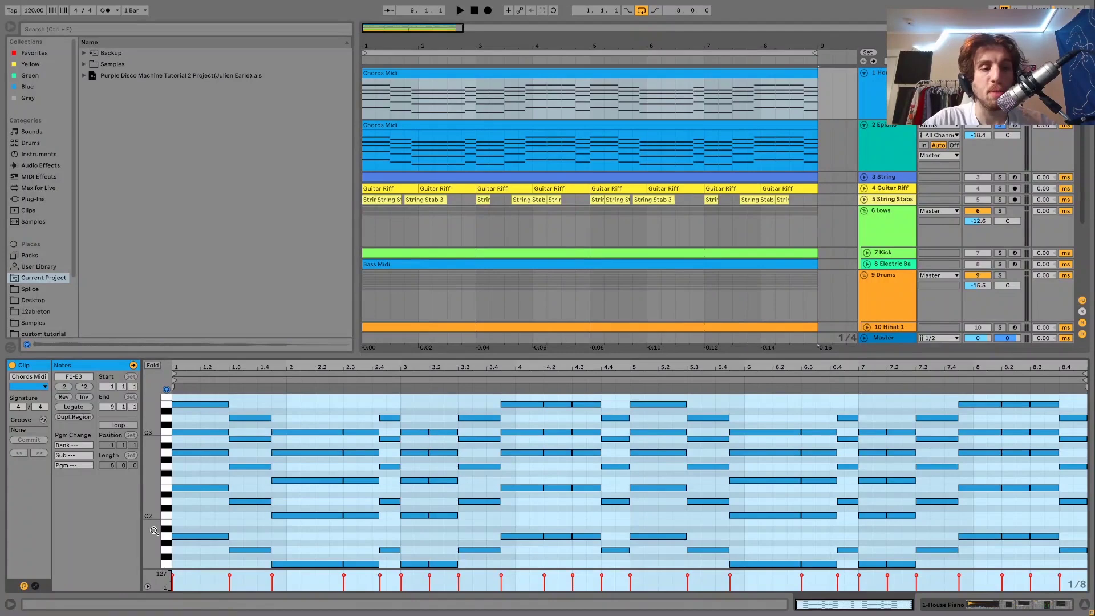
pyautogui.moveTo(165, 547); pyautogui.dragTo(142, 546)
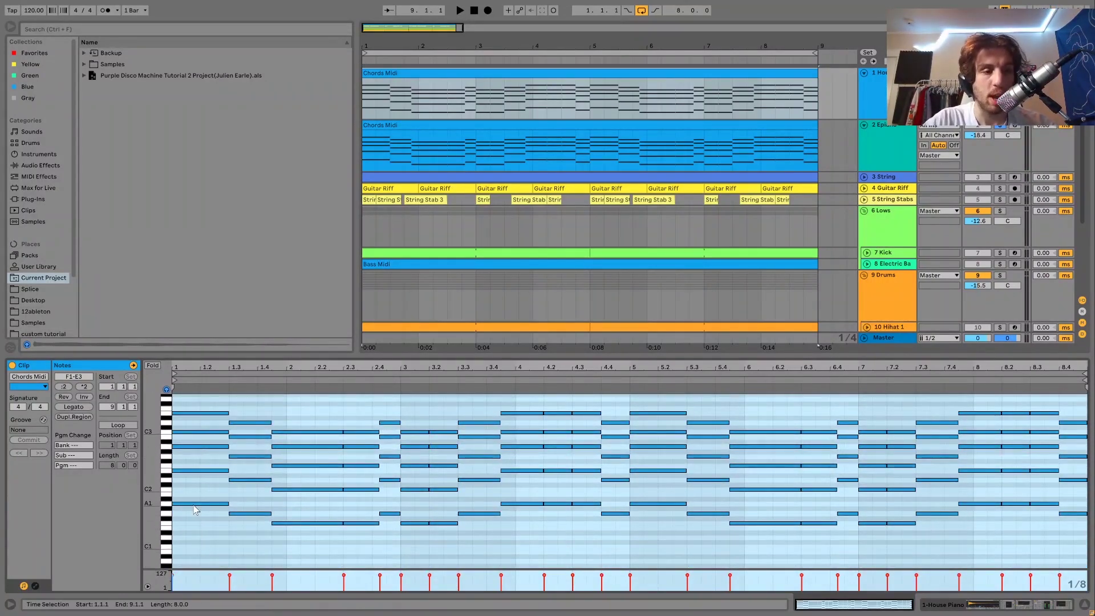
pyautogui.click(286, 523)
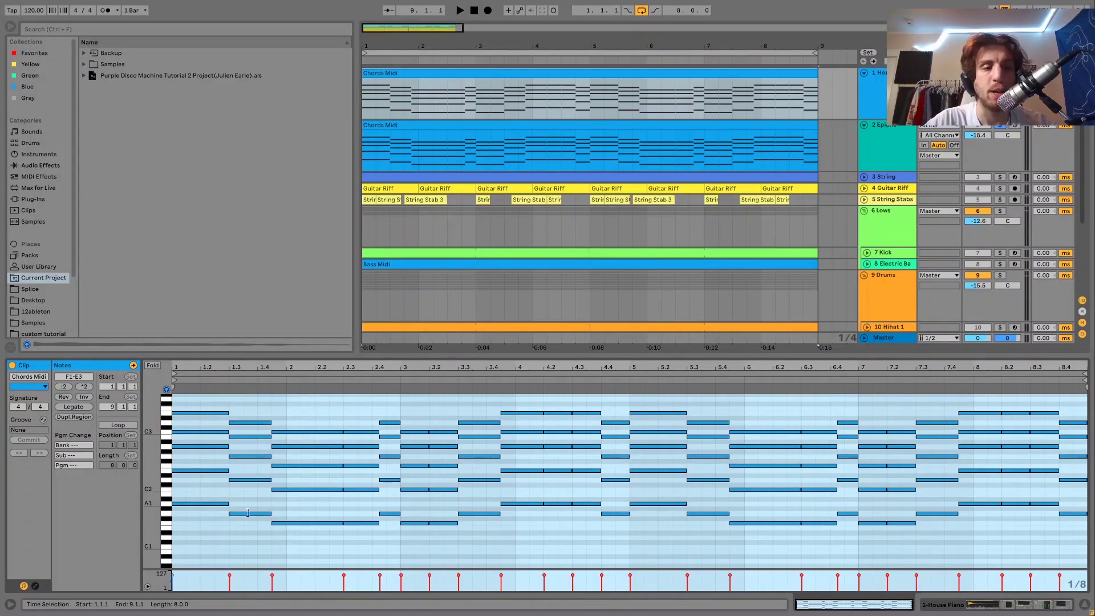
pyautogui.click(355, 524)
pyautogui.click(319, 524)
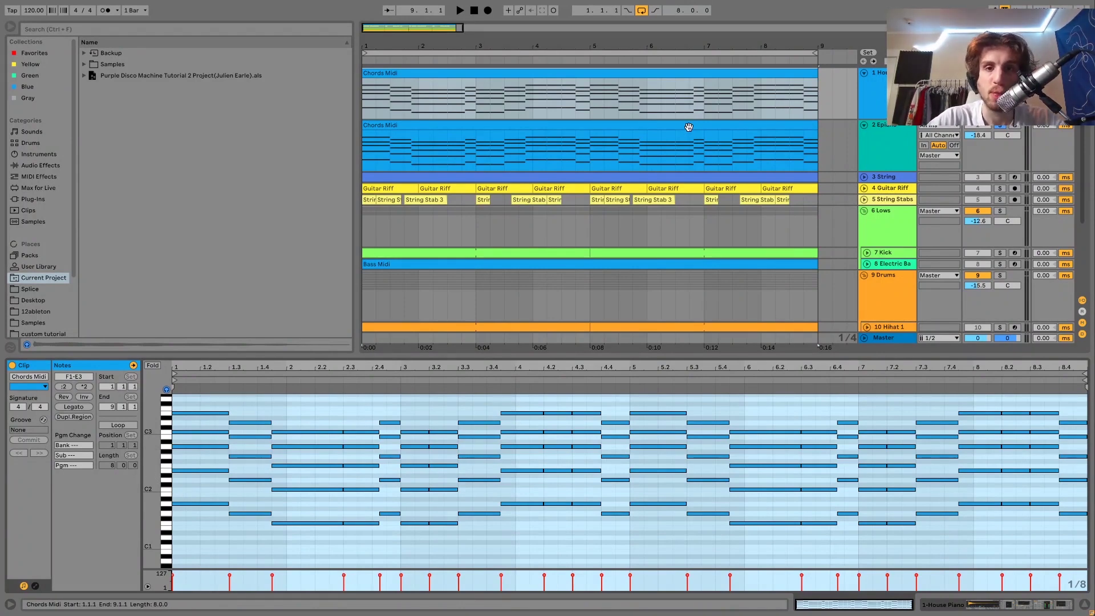
# Select the upper notes of the opening chords in the House Piano clip to inspect their voicing
pyautogui.click(655, 84)
pyautogui.click(654, 84)
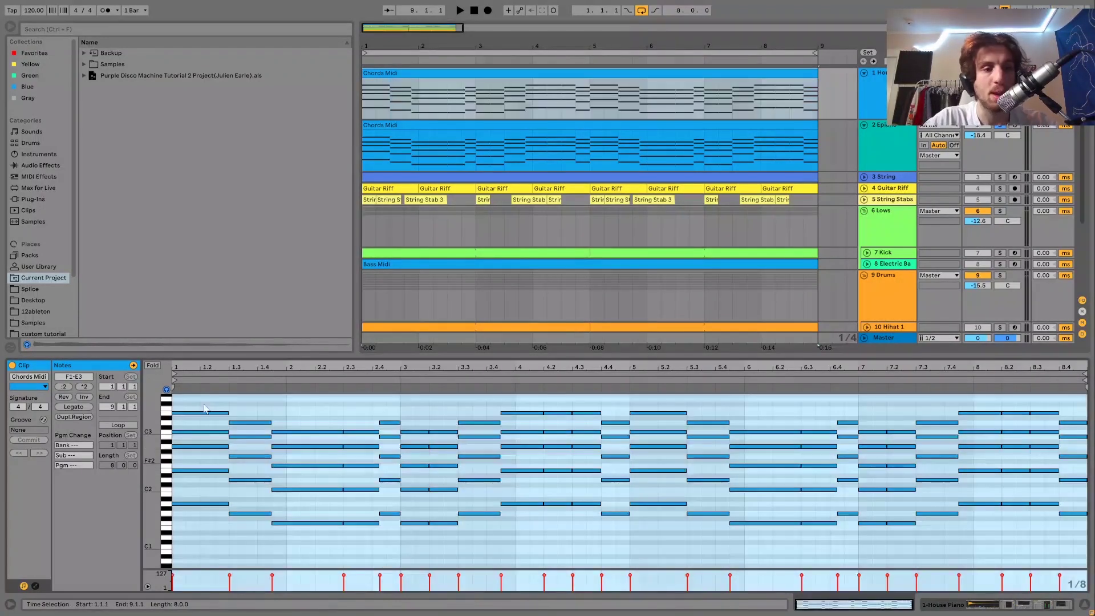
pyautogui.moveTo(208, 464); pyautogui.dragTo(232, 417)
pyautogui.moveTo(255, 472); pyautogui.dragTo(313, 423)
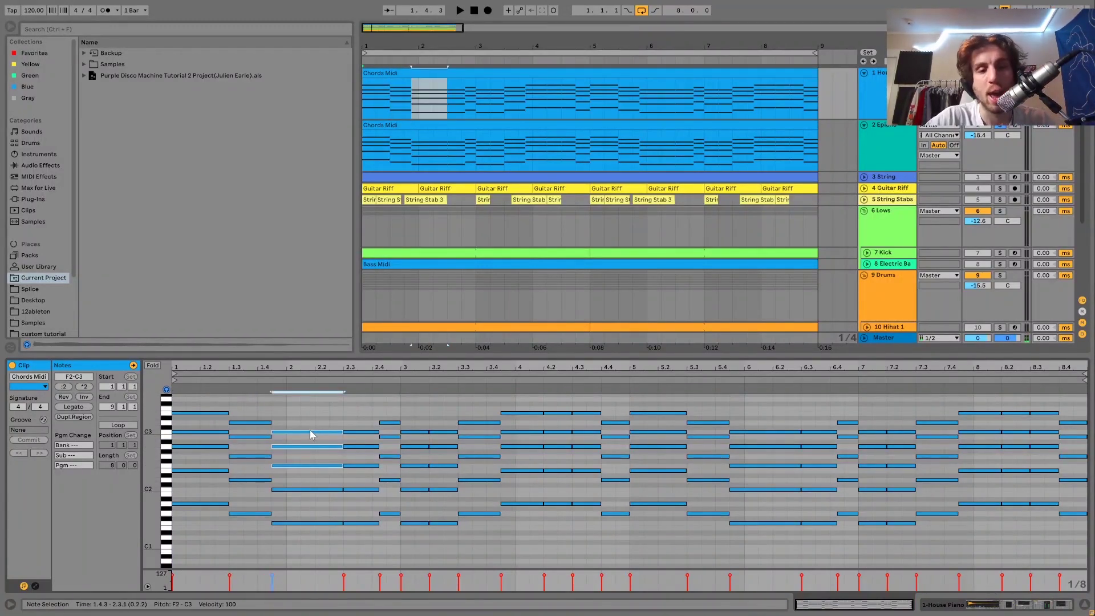
# Select the root and fifth notes of the first three chords, followed by the lower octave notes beneath them
pyautogui.click(205, 448)
pyautogui.keyDown('shift'); pyautogui.click(213, 414); pyautogui.keyUp('shift')
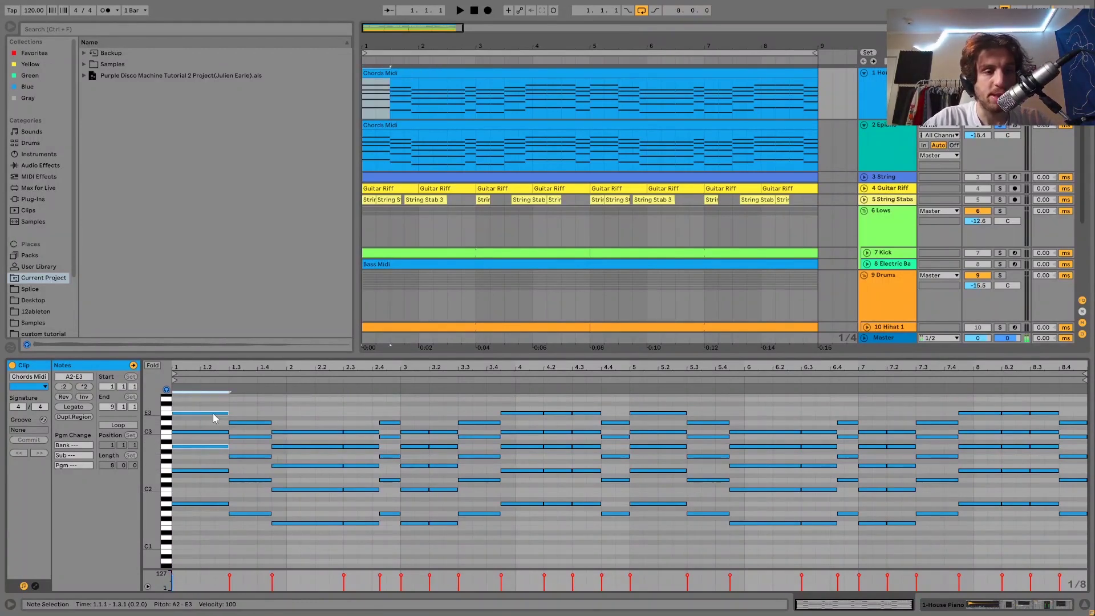
pyautogui.keyDown('shift'); pyautogui.click(249, 456); pyautogui.keyUp('shift')
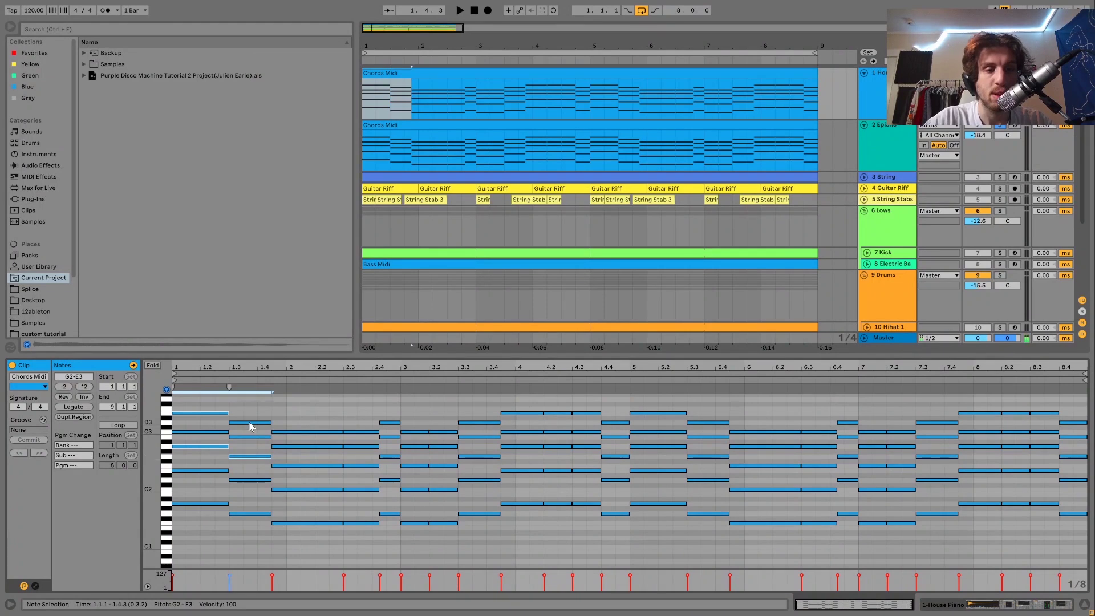
pyautogui.keyDown('shift'); pyautogui.click(292, 467); pyautogui.keyUp('shift')
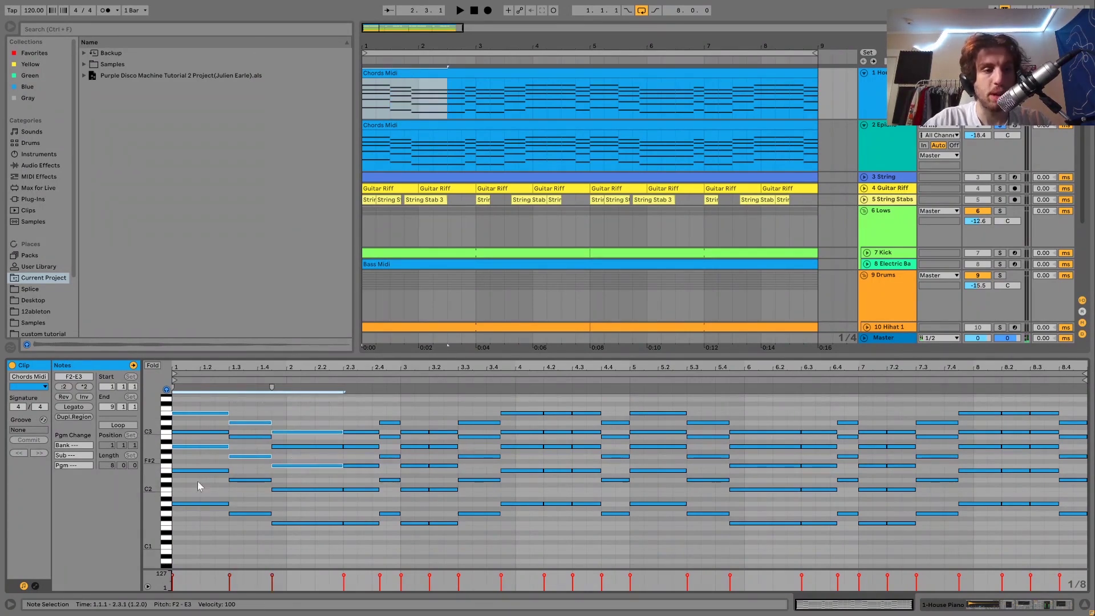
pyautogui.moveTo(188, 464); pyautogui.dragTo(223, 508)
pyautogui.moveTo(252, 472); pyautogui.dragTo(293, 535)
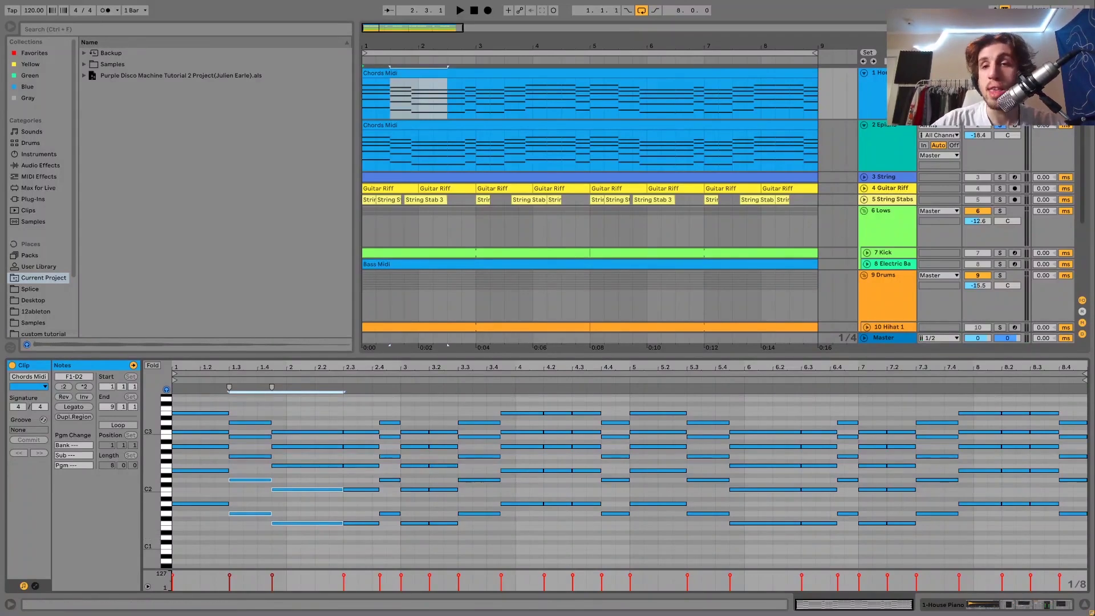
# Show the House Piano track's device chain and examine its sampler, Chorus, Saturator, Compressor and Auto Filter settings during playback
pyautogui.hotkey('shift', 'Tab')
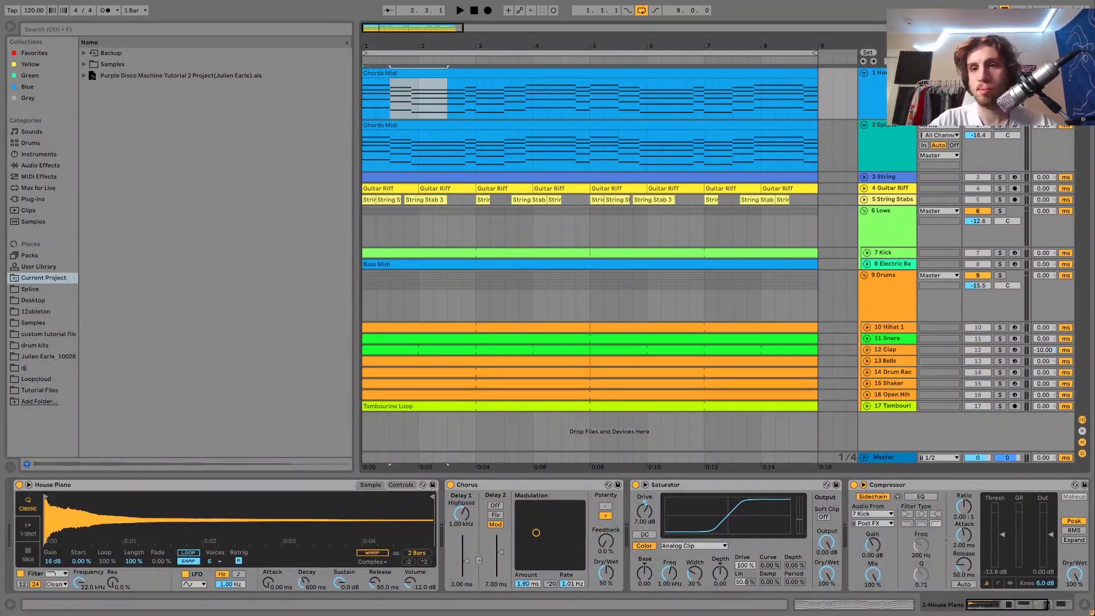
pyautogui.press('space')
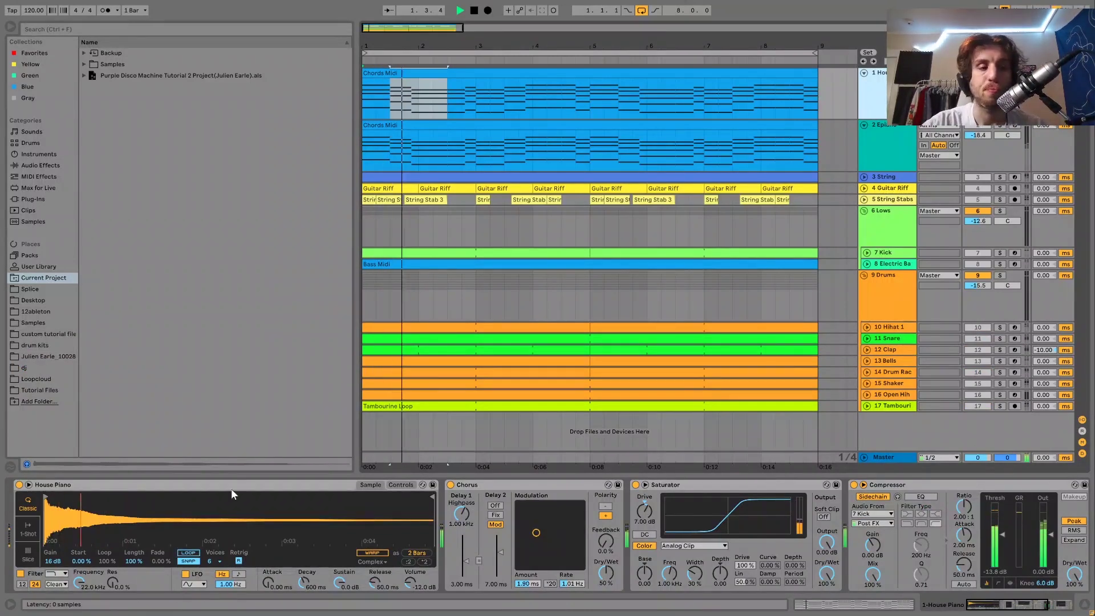
pyautogui.press('space')
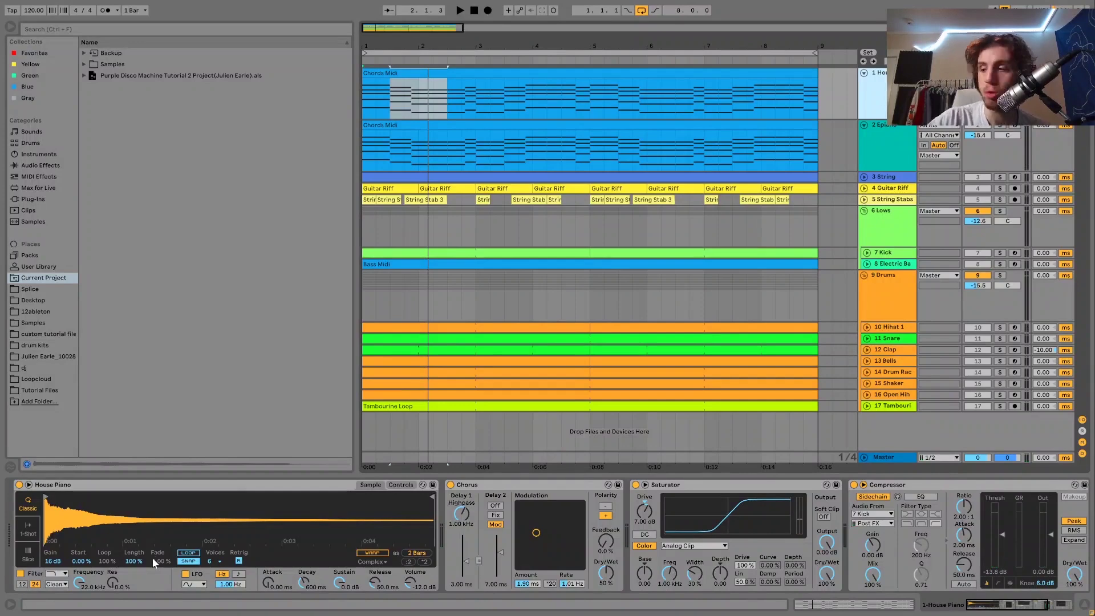
pyautogui.hscroll(3, 546, 522)
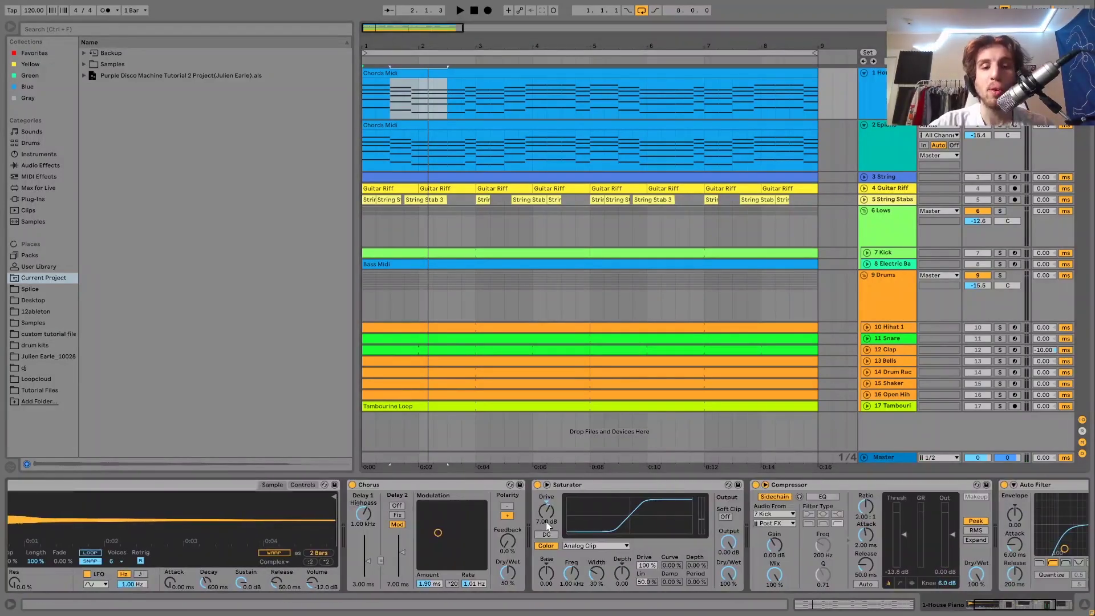
pyautogui.hscroll(3, 431, 514)
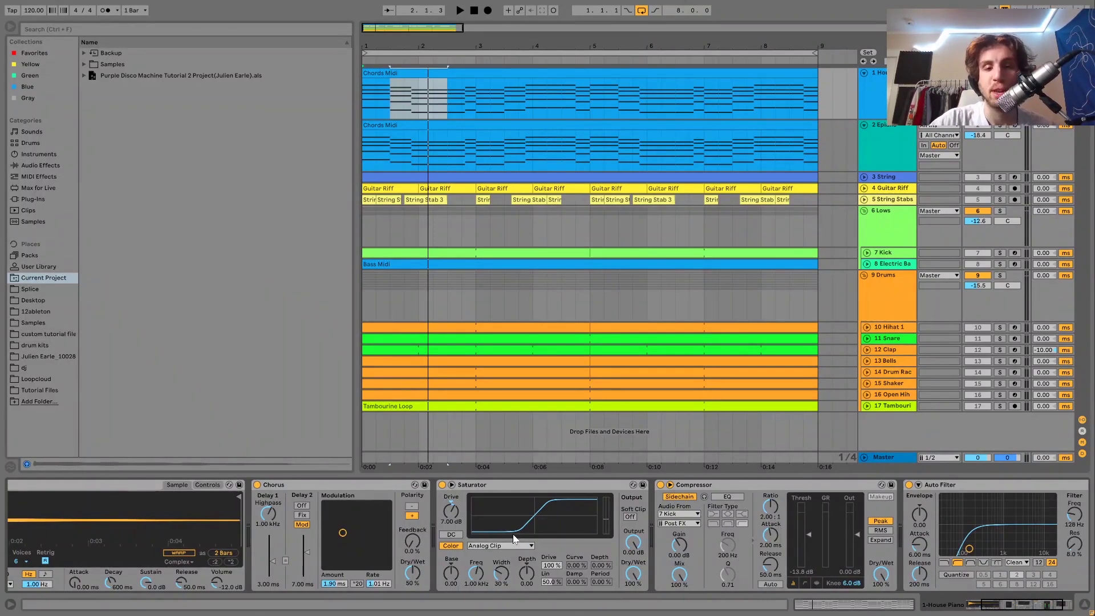
pyautogui.press('space')
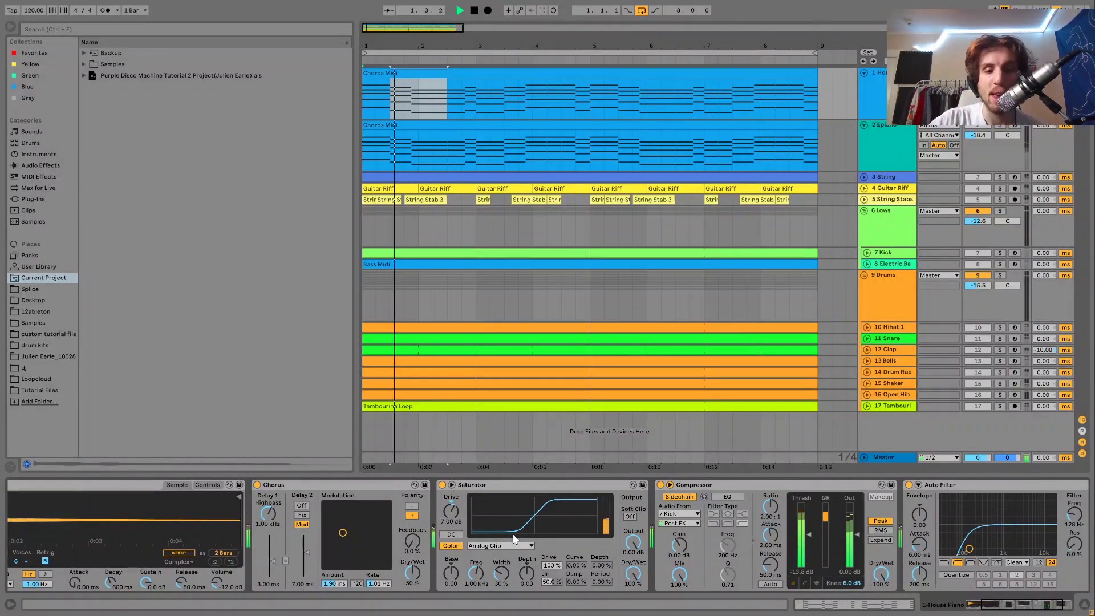
pyautogui.hscroll(3, 513, 539)
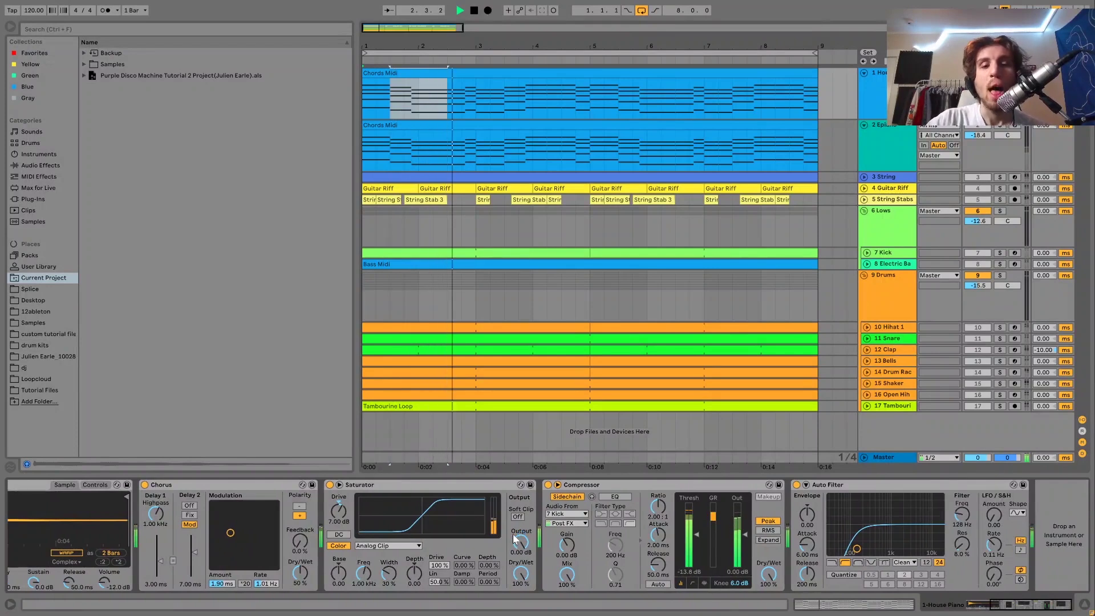
pyautogui.press('space')
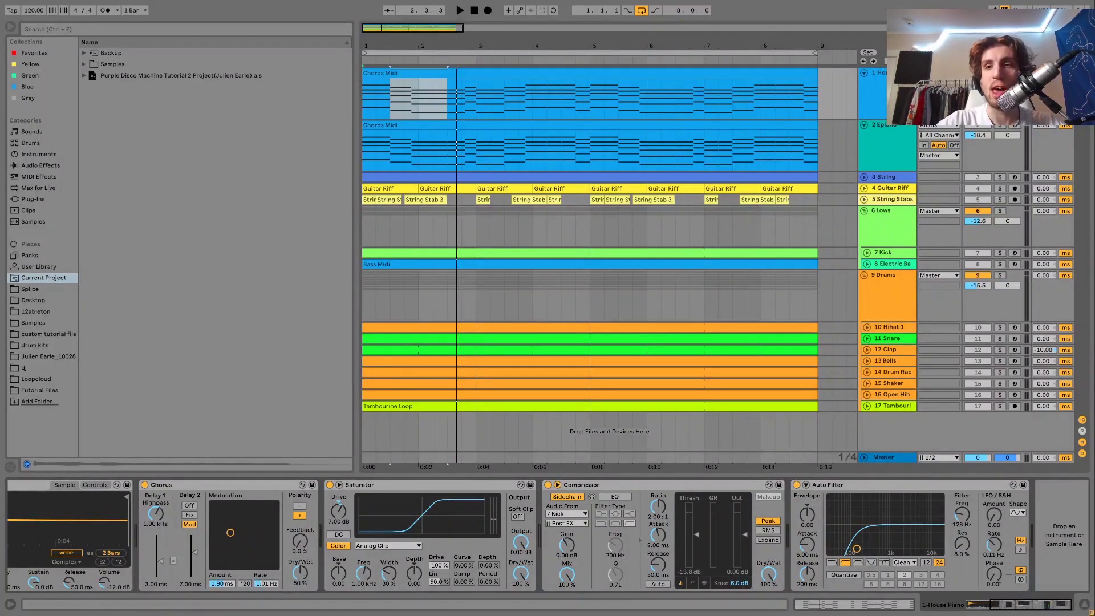
# Remove the solo so all tracks are active, select the House Piano Chords Midi clip and play the full mix
pyautogui.press('s')
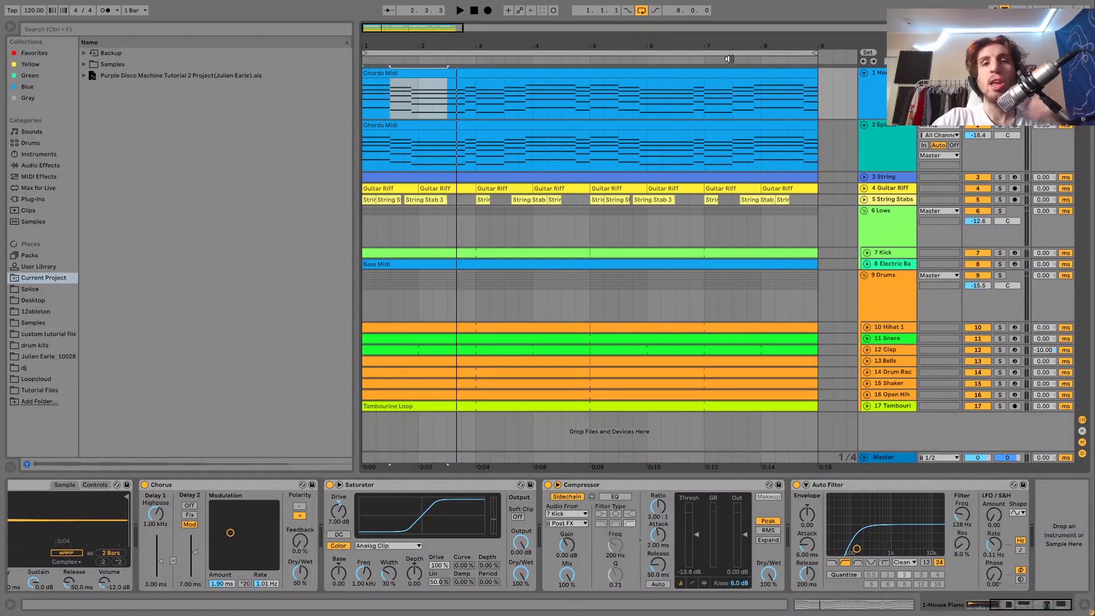
pyautogui.click(707, 75)
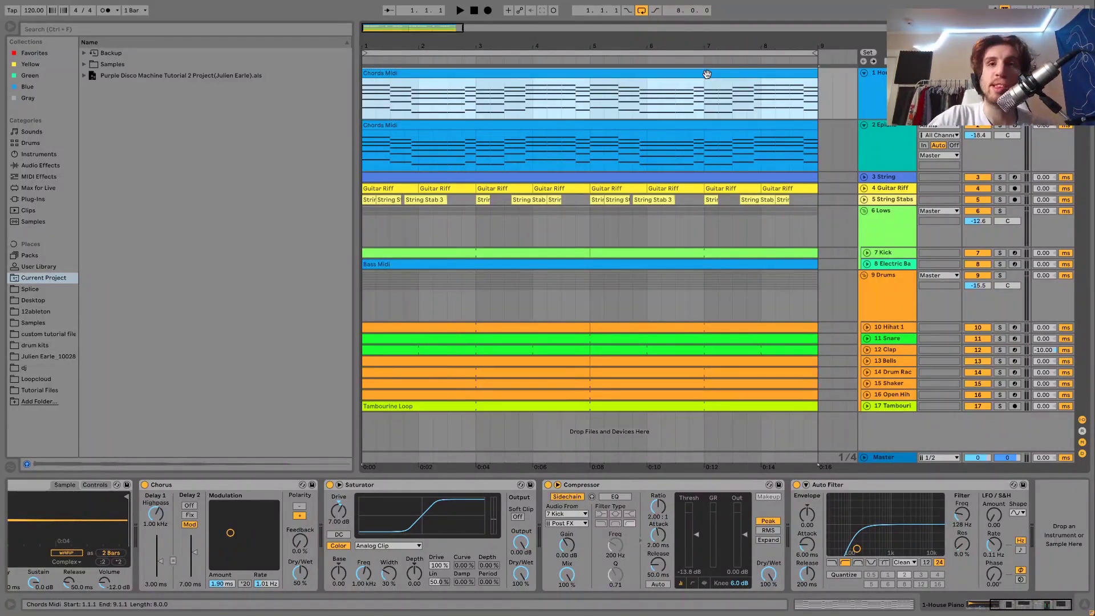
pyautogui.press('space')
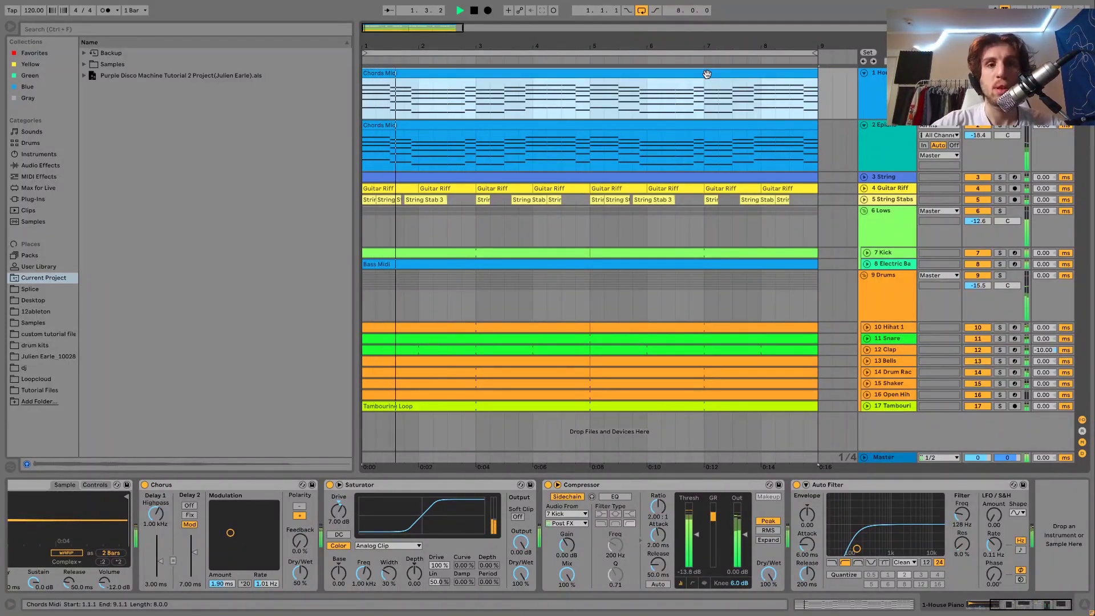
pyautogui.press('space')
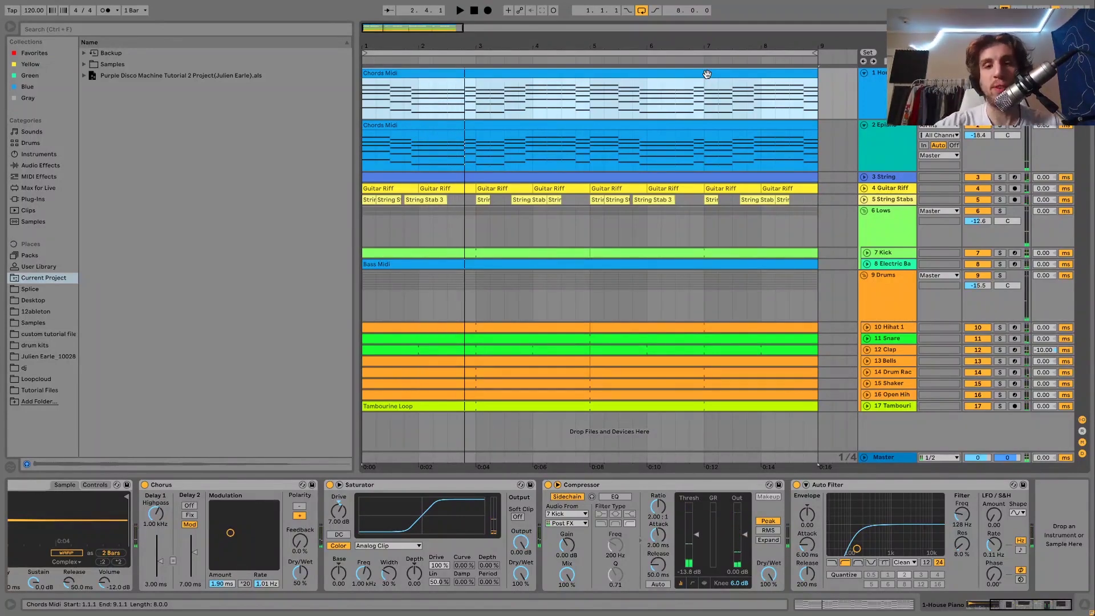
# Show the Epiano track's device chain and solo the track, playing it to examine its EP Faceplant, Drum Buss, Compressor and Auto Filter
pyautogui.click(909, 144)
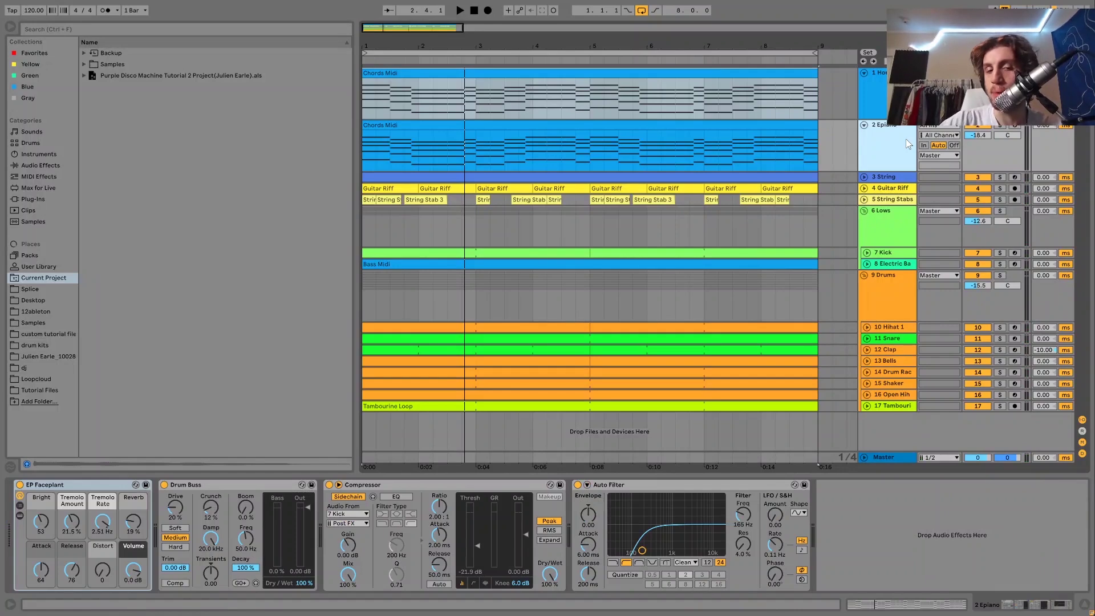
pyautogui.click(1000, 126)
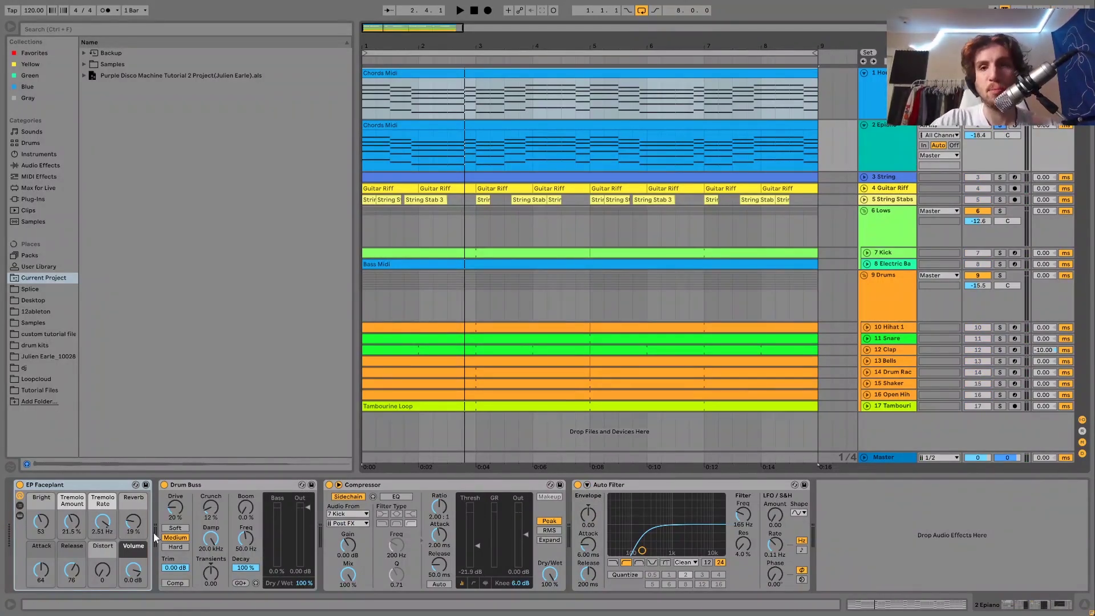
pyautogui.press('space')
pyautogui.press('space')
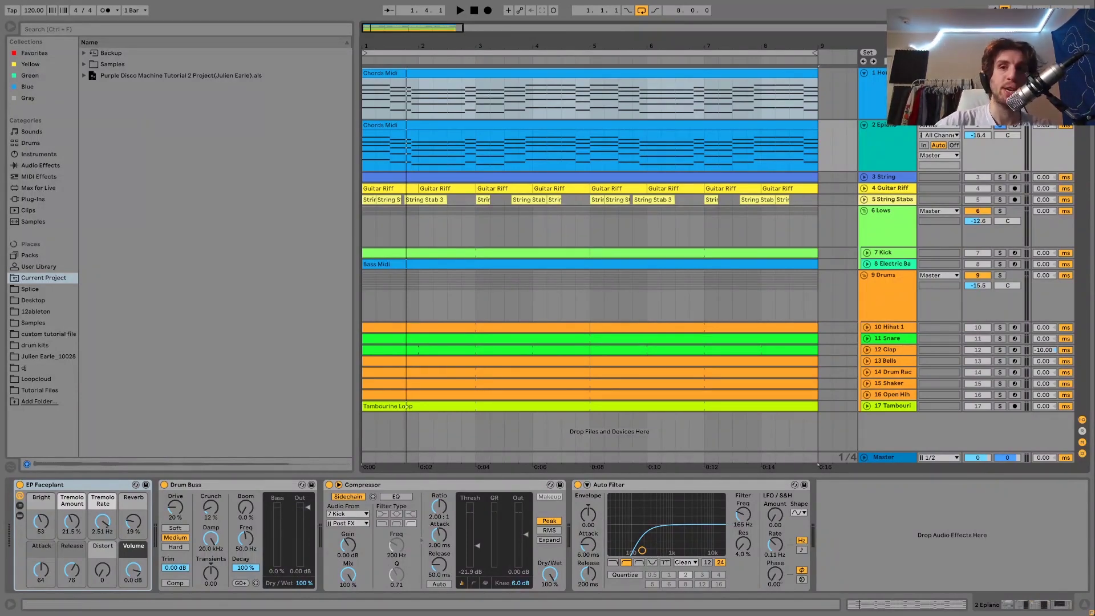
pyautogui.press('space')
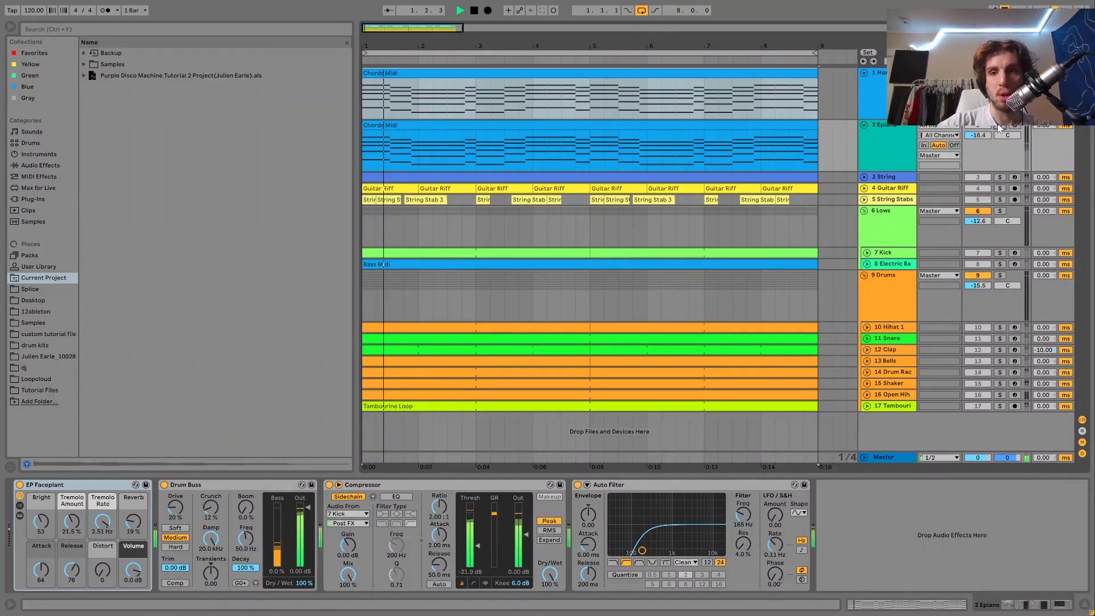
pyautogui.click(878, 130)
pyautogui.press('space')
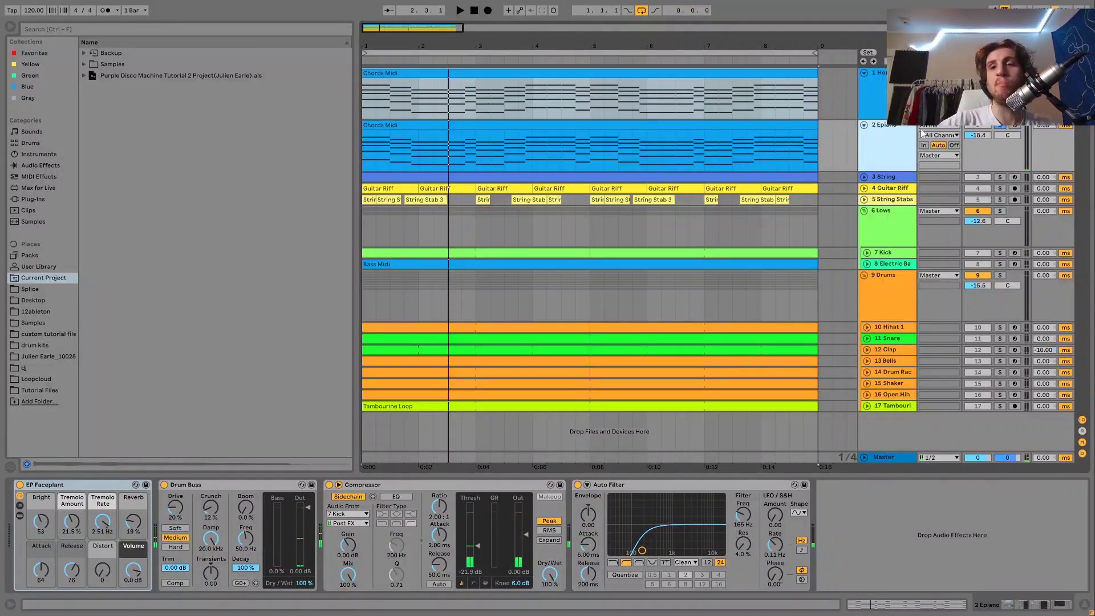
# Remove the Epiano solo and play the full mix to hear the electric piano layer in context
pyautogui.click(1002, 128)
pyautogui.click(1004, 130)
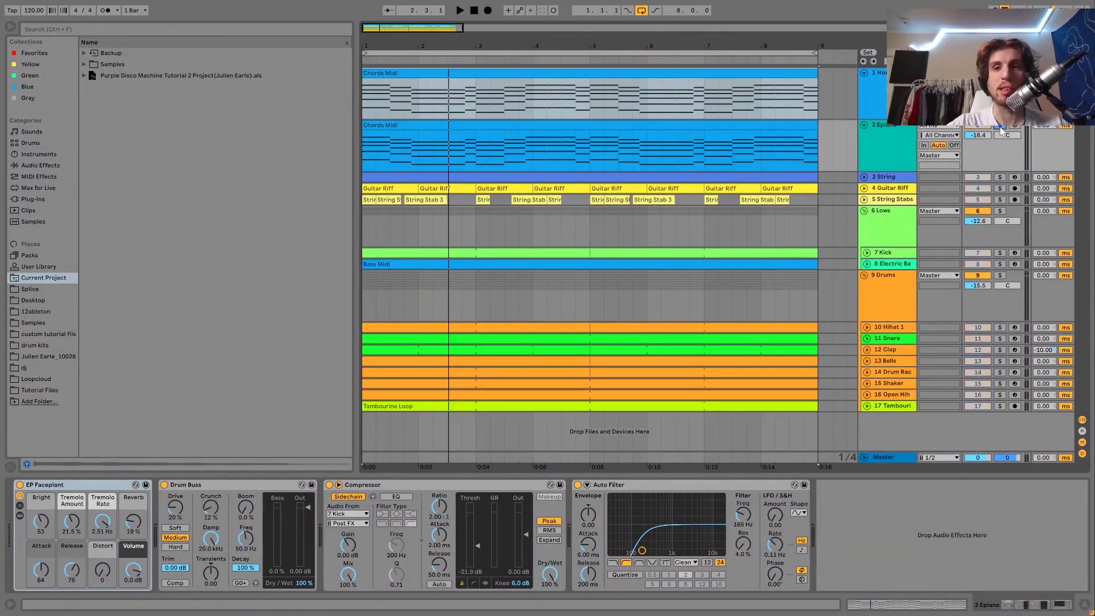
pyautogui.click(903, 135)
pyautogui.click(1002, 128)
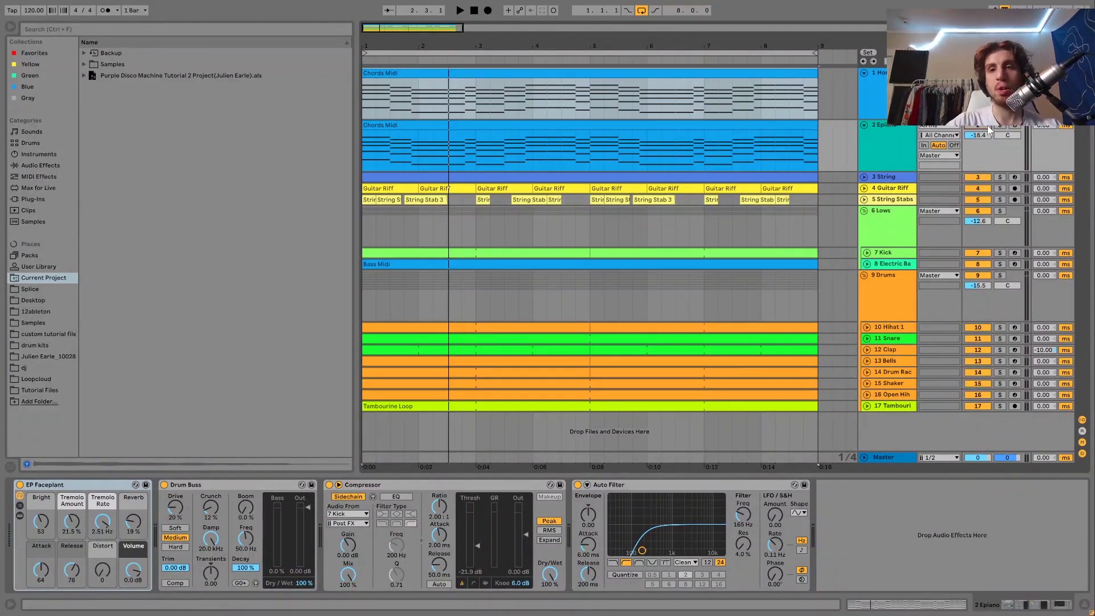
pyautogui.press('space')
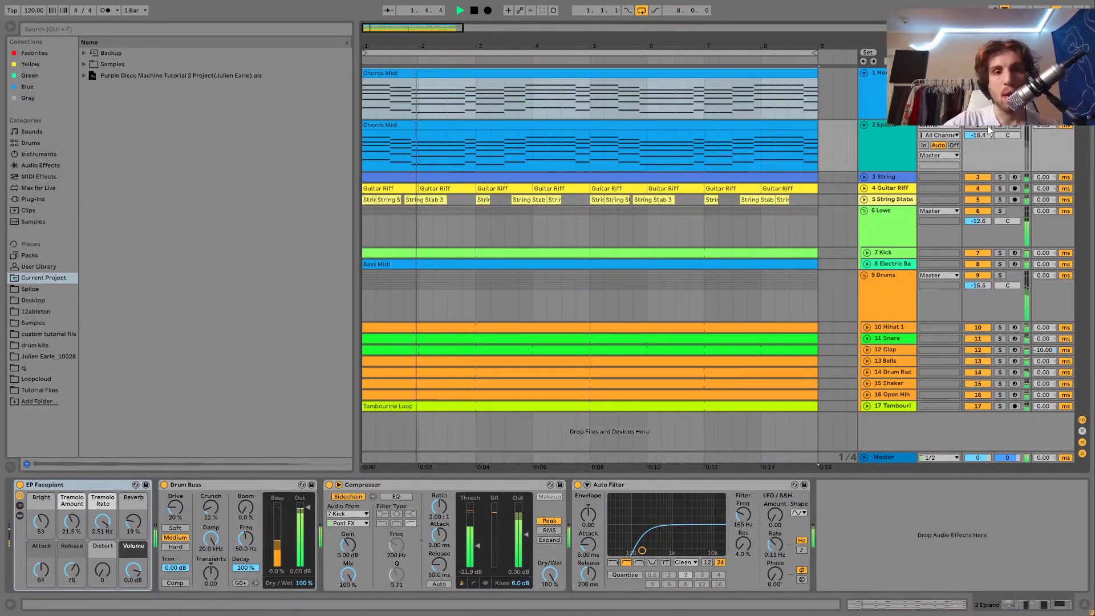
pyautogui.press('space')
pyautogui.press('space')
pyautogui.press('space')
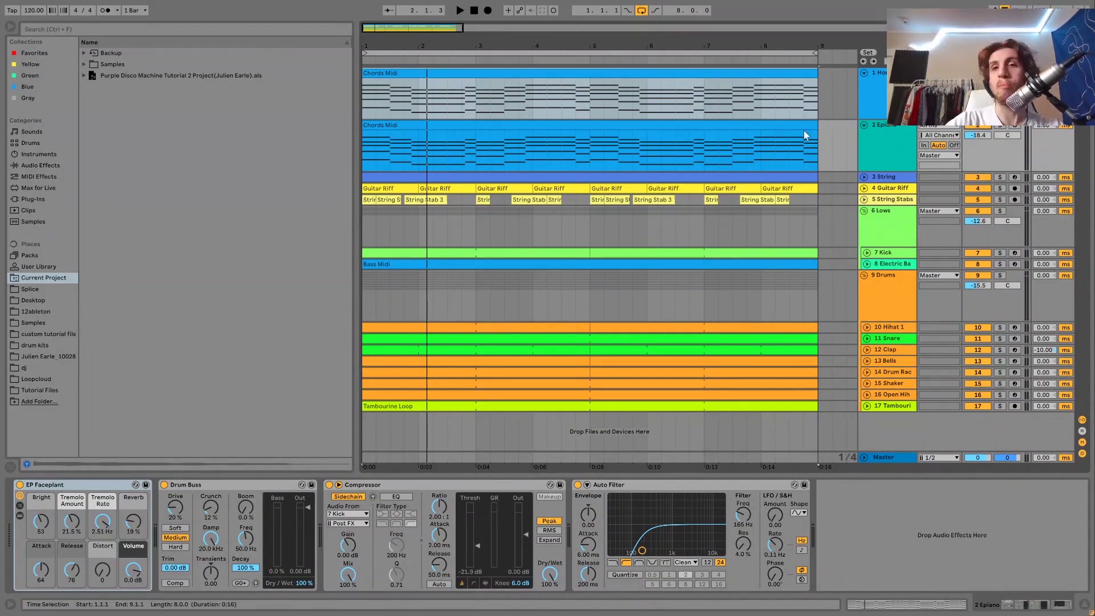
pyautogui.click(881, 159)
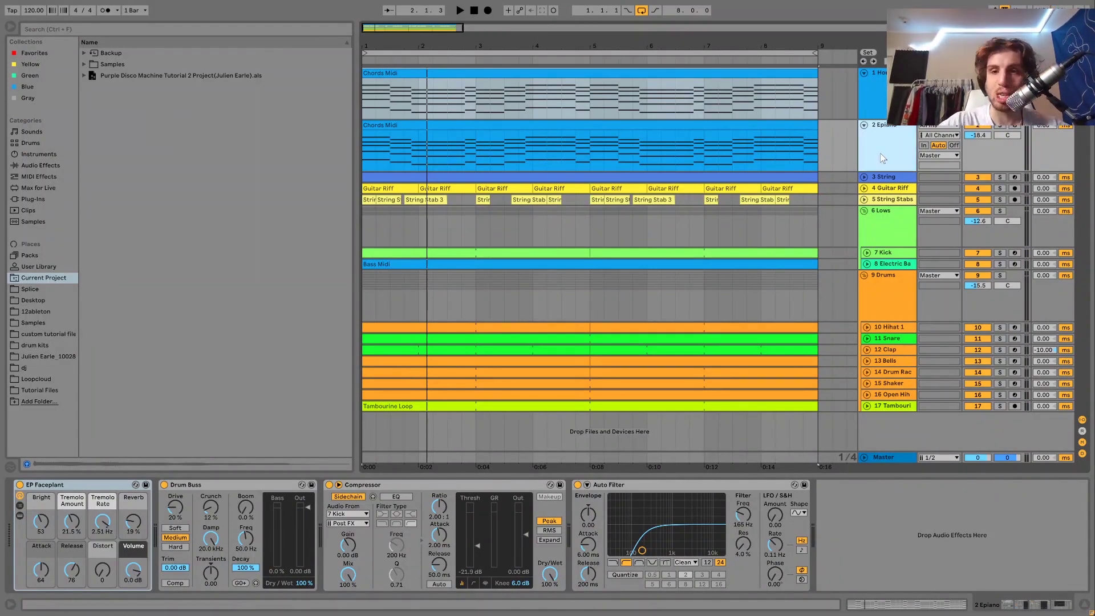
# Solo and expand the String track, show its device chain and play it
pyautogui.click(1001, 180)
pyautogui.click(864, 177)
pyautogui.click(875, 179)
pyautogui.press('space')
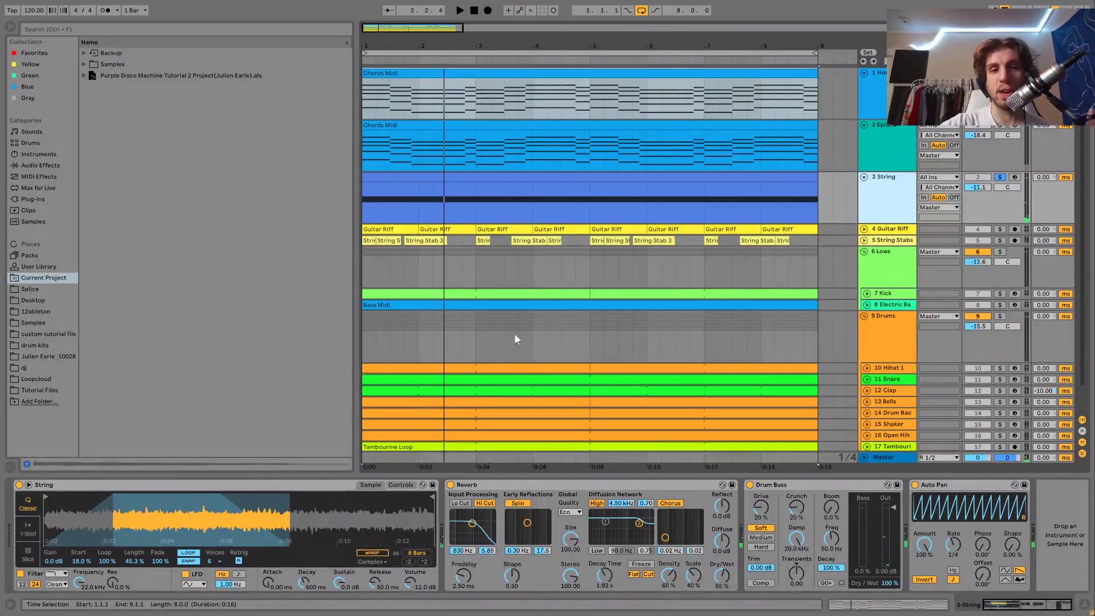
# Open the String track's MIDI clip to inspect its sustained note, and return to the track's device chain
pyautogui.doubleClick(455, 178)
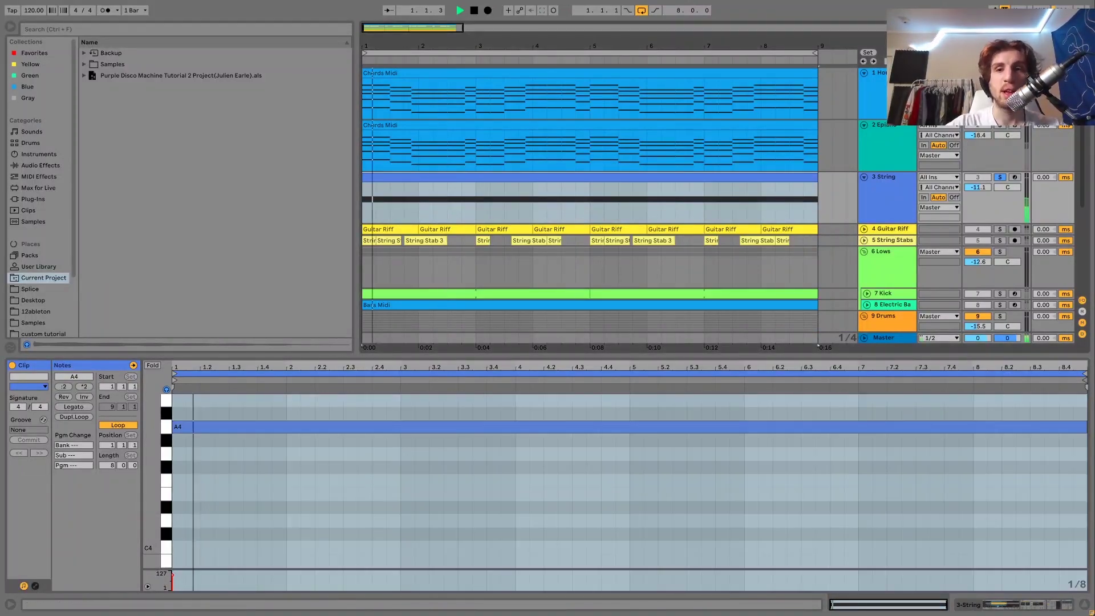
pyautogui.click(893, 188)
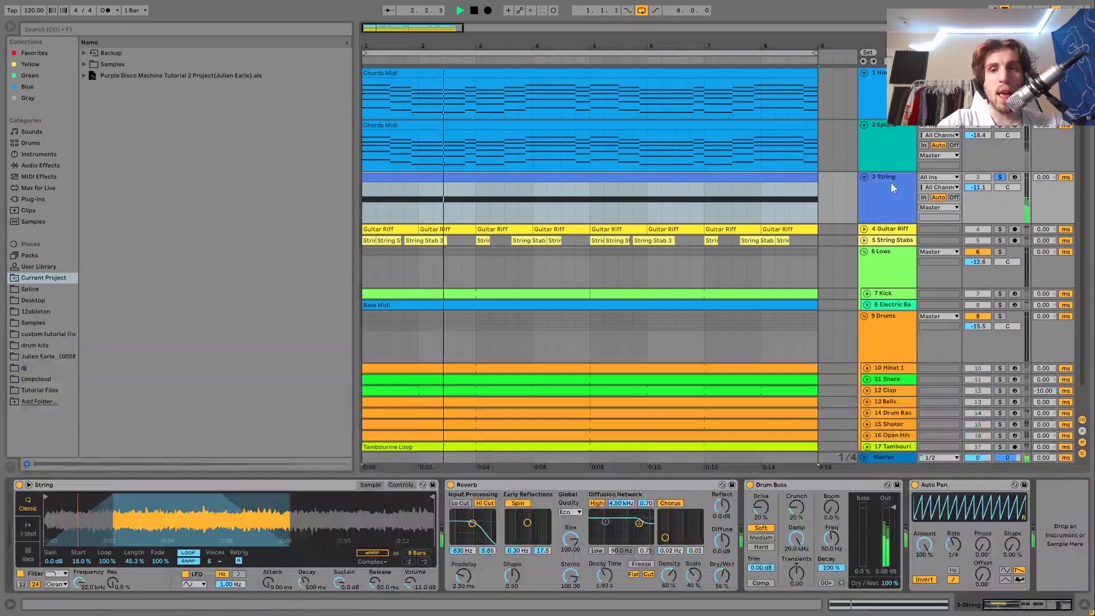
pyautogui.press('space')
# Remove the String solo and compare the full mix with the String track muted and unmuted
pyautogui.click(999, 179)
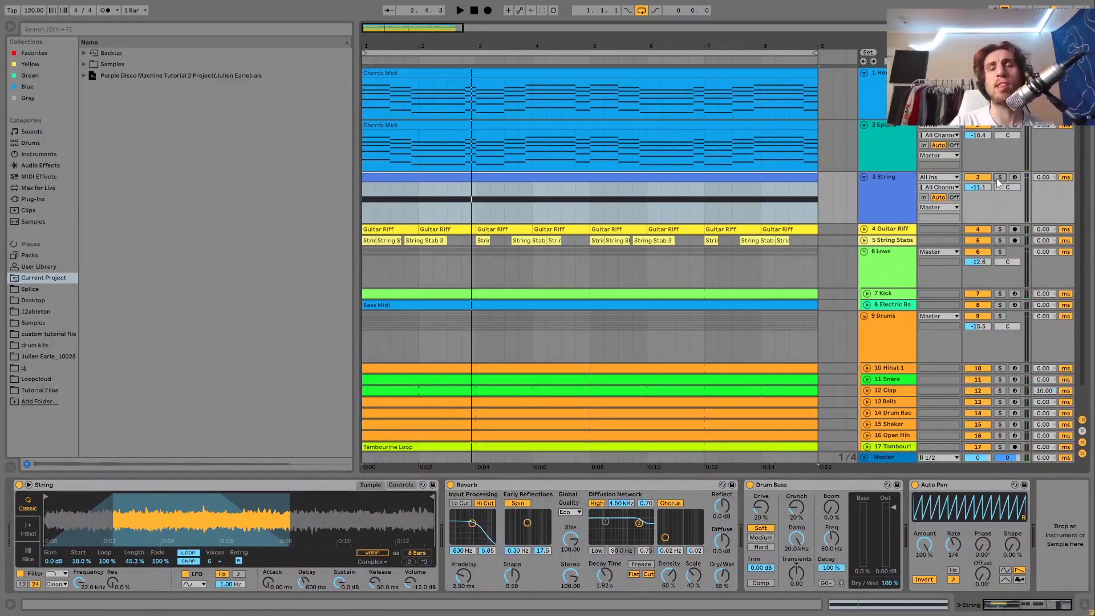
pyautogui.click(986, 179)
pyautogui.press('space')
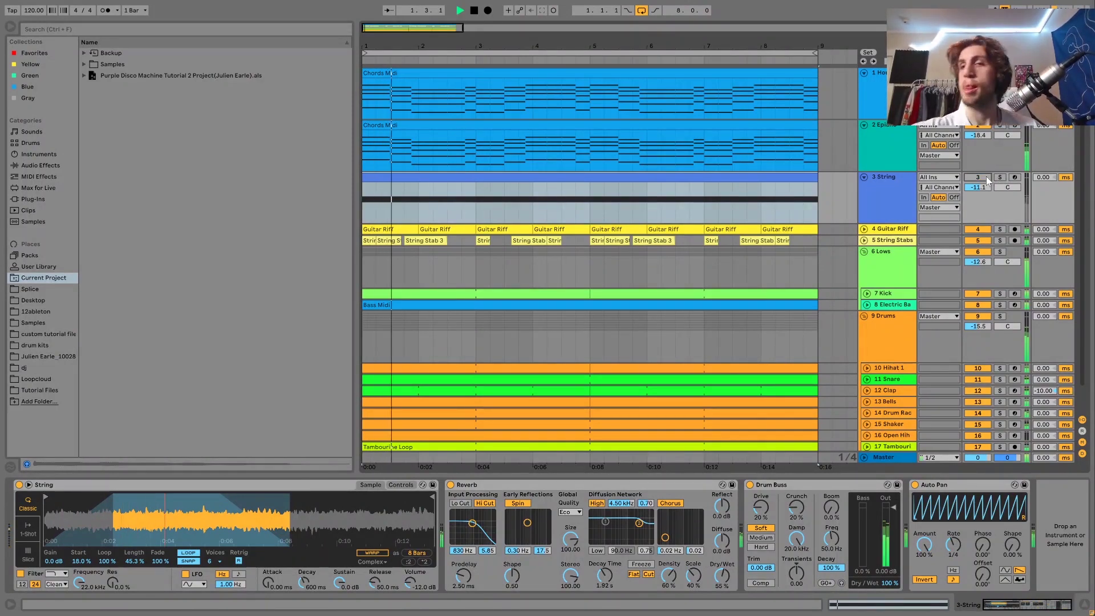
pyautogui.click(987, 179)
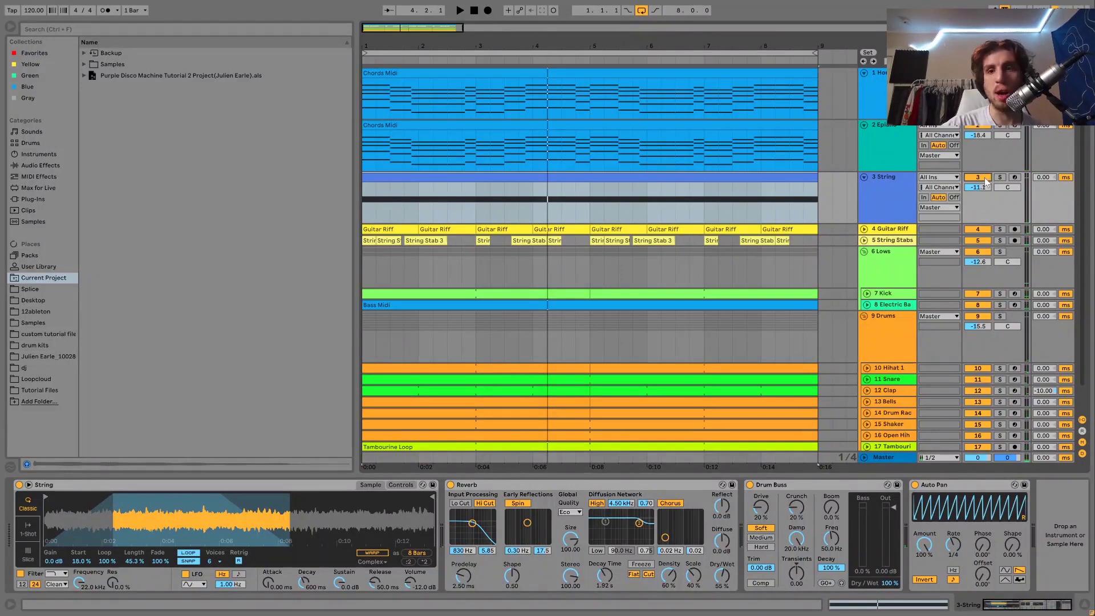
pyautogui.press('space')
pyautogui.click(1046, 180)
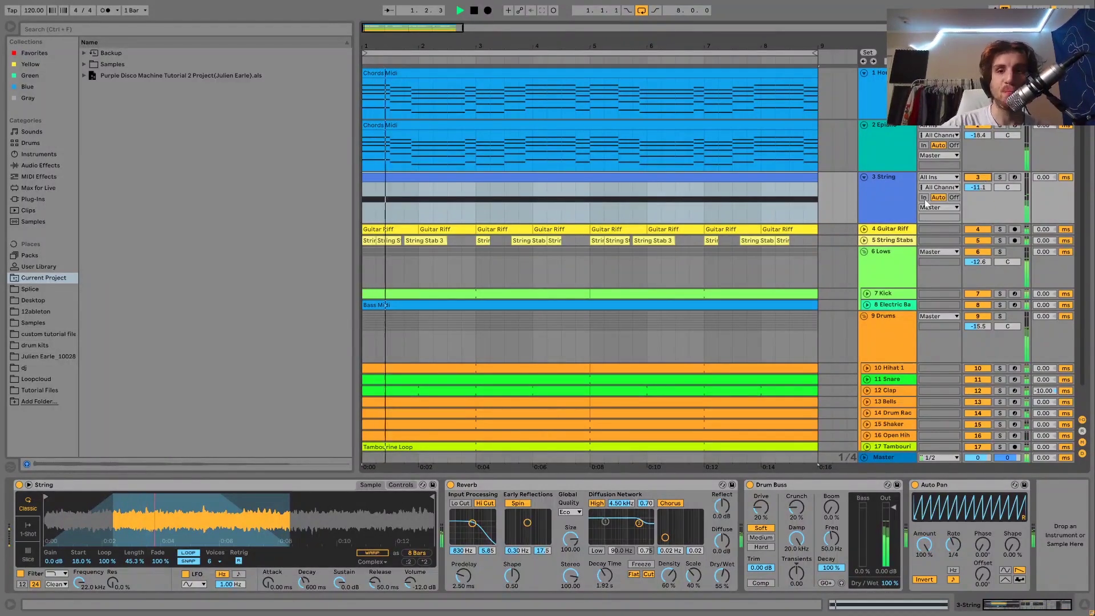
# Solo the String track again and play its looped sample from the start
pyautogui.click(1000, 176)
pyautogui.press('space')
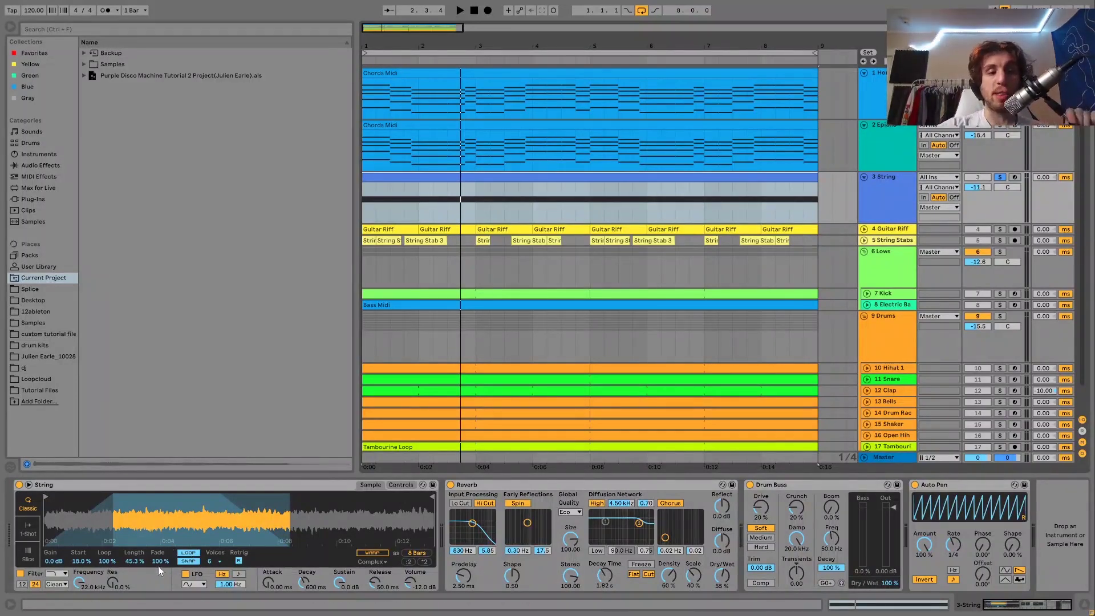
pyautogui.press('space')
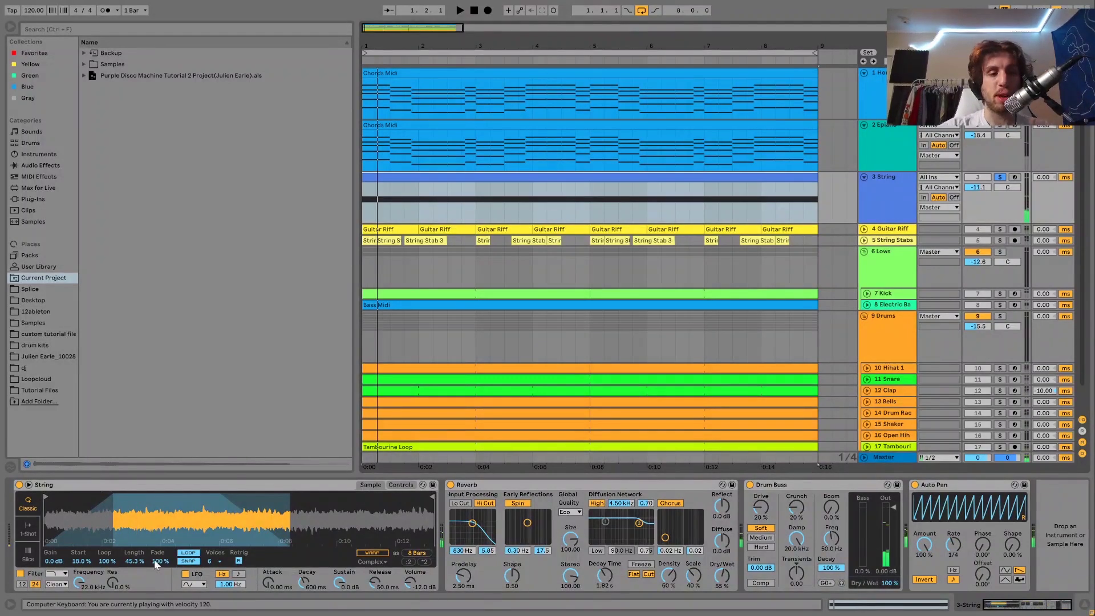
# Lower the String sampler's loop Fade to 0% during playback and restore it to 100%
pyautogui.moveTo(158, 568); pyautogui.dragTo(158, 588)
pyautogui.press('space')
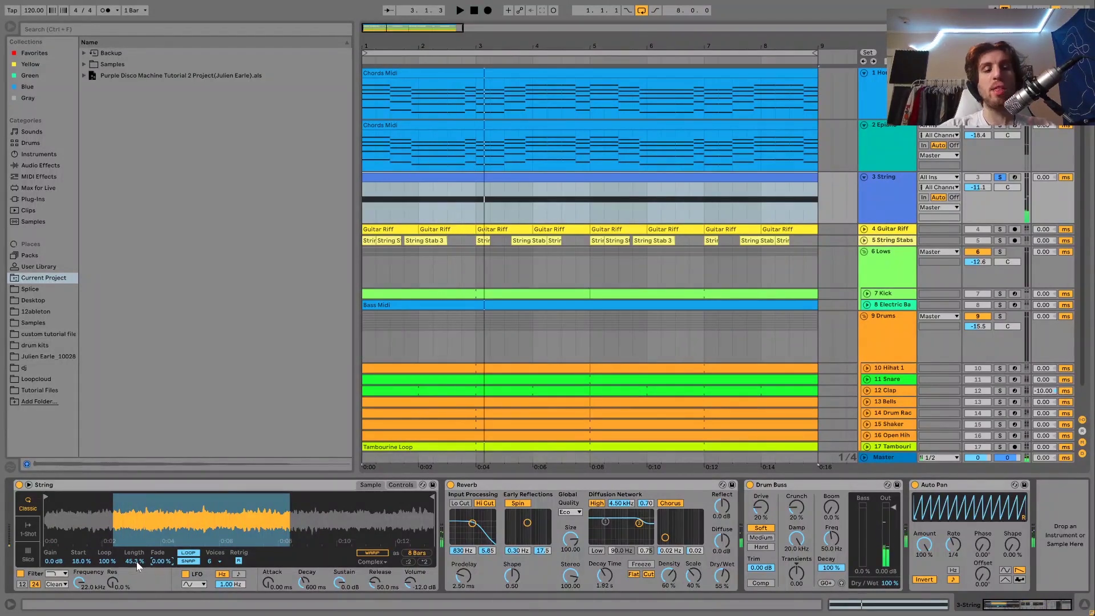
pyautogui.write('100')
pyautogui.press('Return')
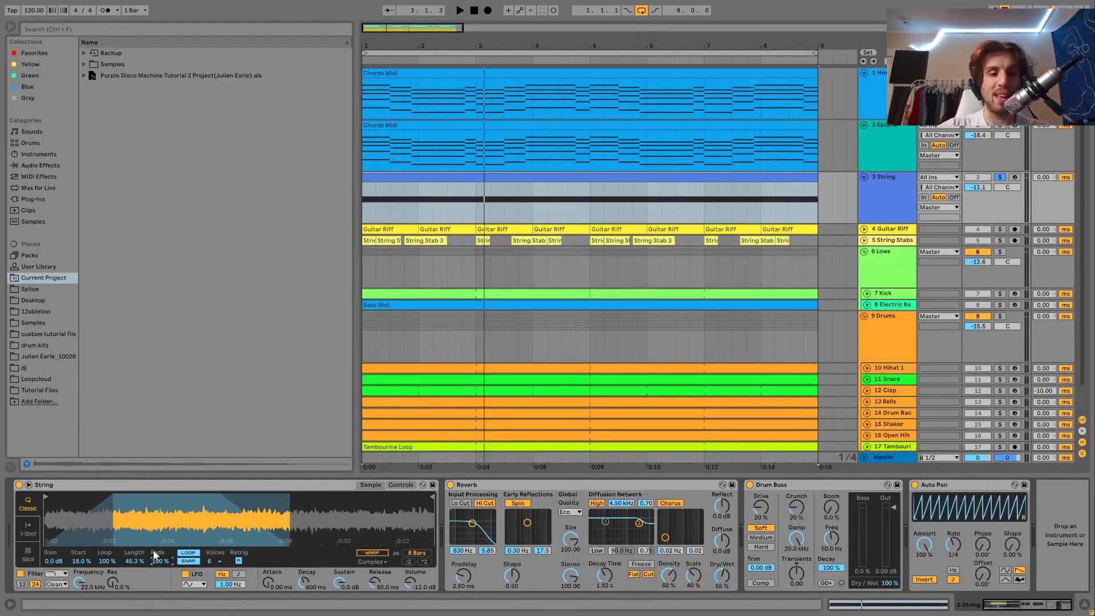
# Play the soloed String track while examining its sampler, Reverb, Drum Buss and Auto Pan settings
pyautogui.press('space')
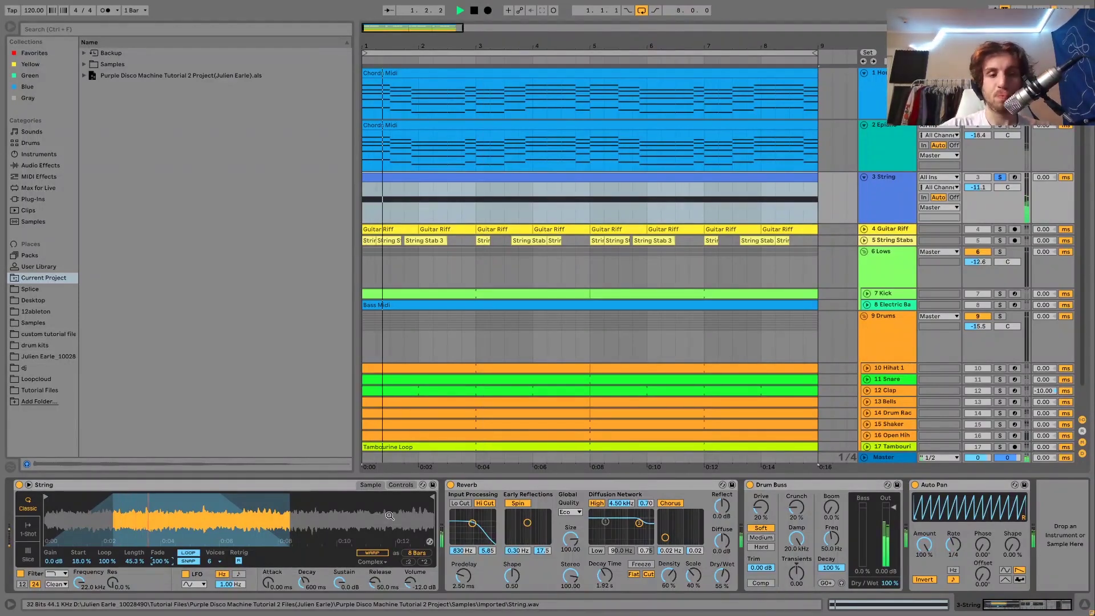
pyautogui.press('space')
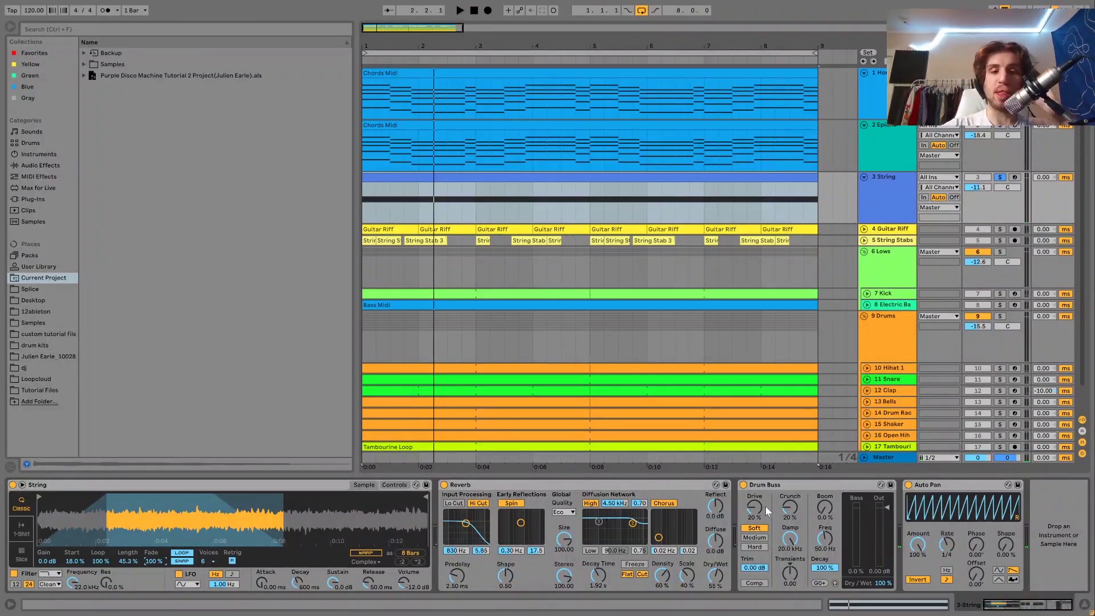
pyautogui.press('space')
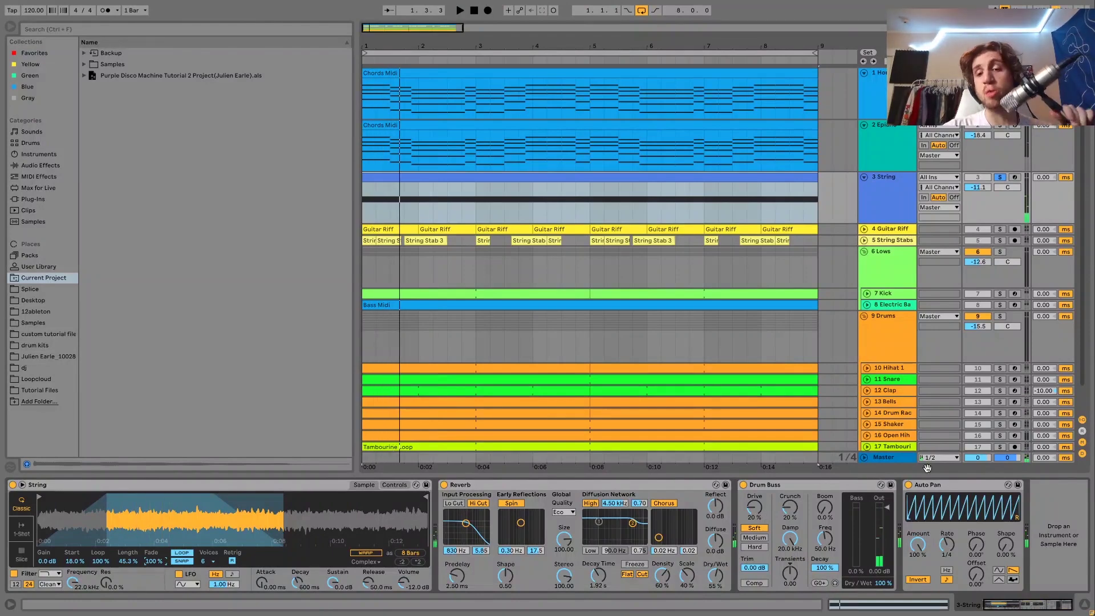
pyautogui.press('space')
pyautogui.press('space')
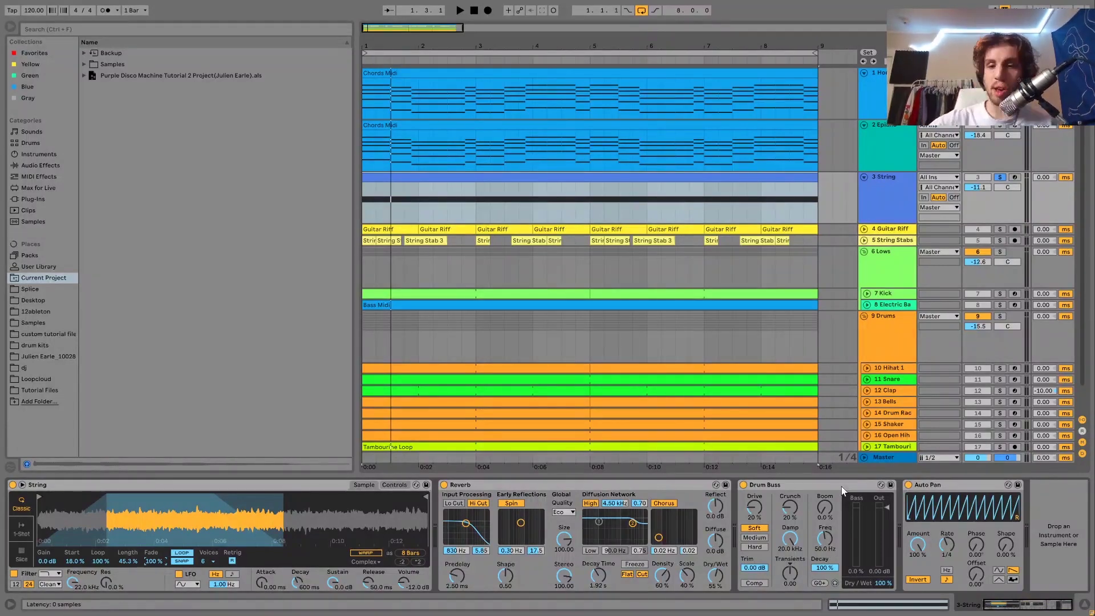
pyautogui.press('space')
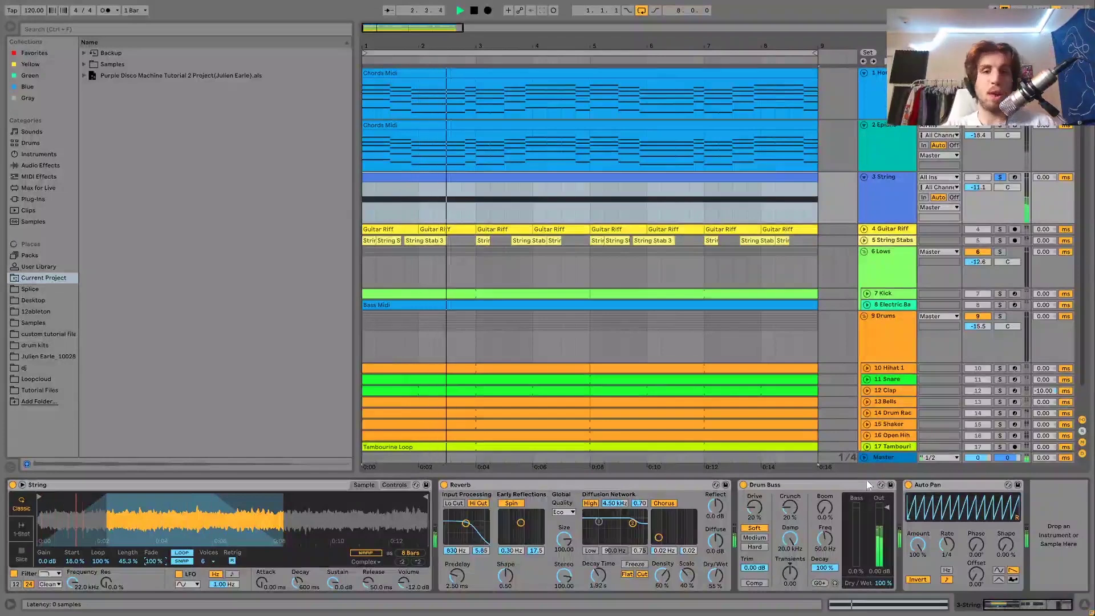
# Solo the Kick alongside the String track to hear both together, and remove the Kick solo
pyautogui.click(1000, 294)
pyautogui.press('space')
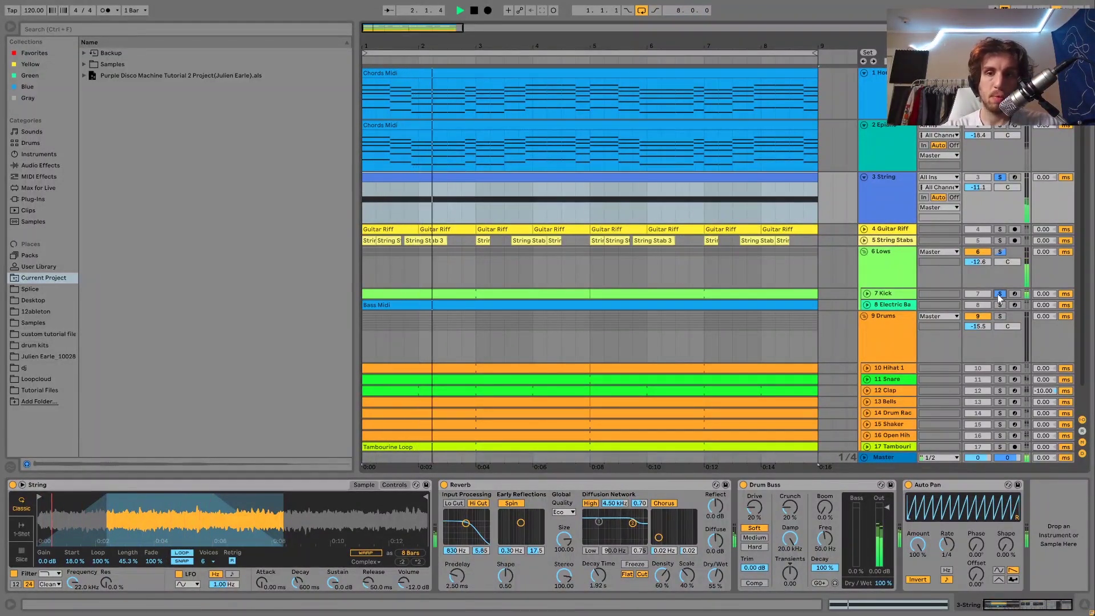
pyautogui.click(1000, 294)
pyautogui.press('space')
# Expand and solo the Guitar Riff track, show its device chain and play the riff
pyautogui.click(864, 229)
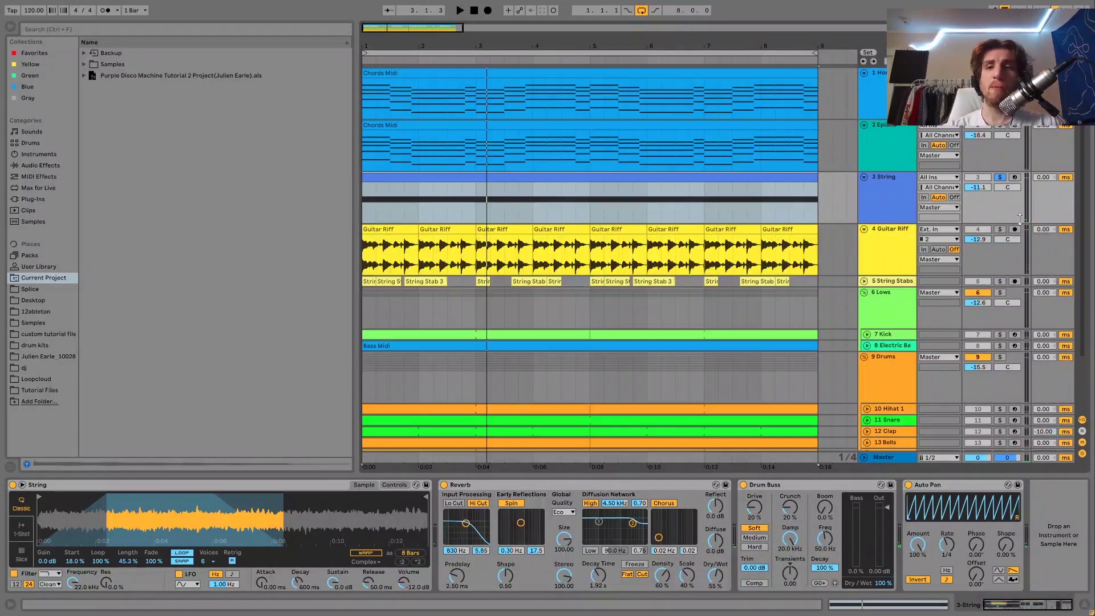
pyautogui.click(1000, 230)
pyautogui.click(902, 239)
pyautogui.press('space')
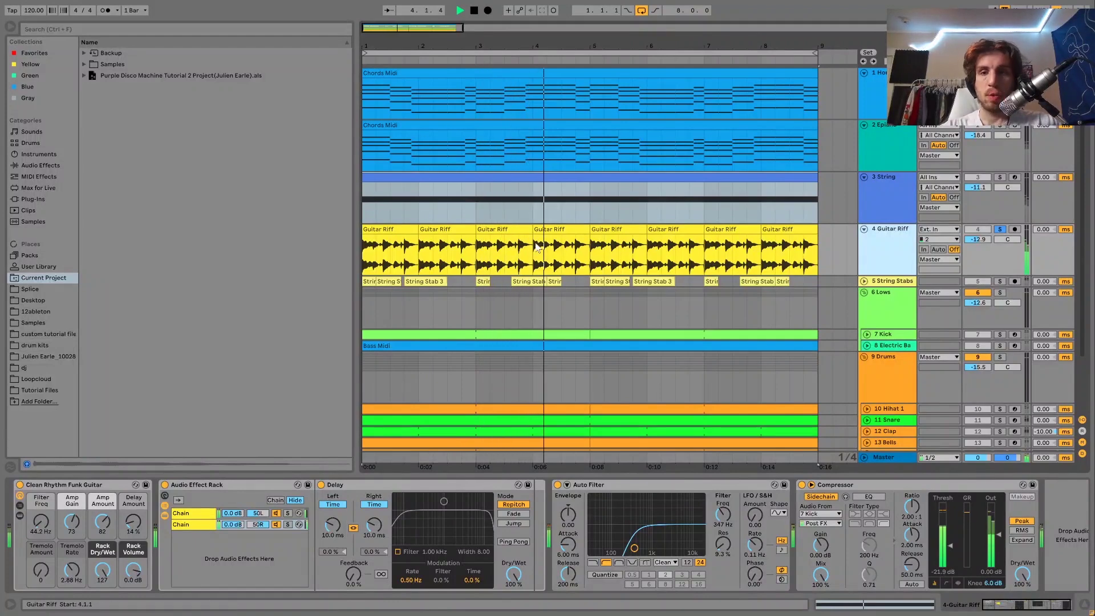
pyautogui.press('space')
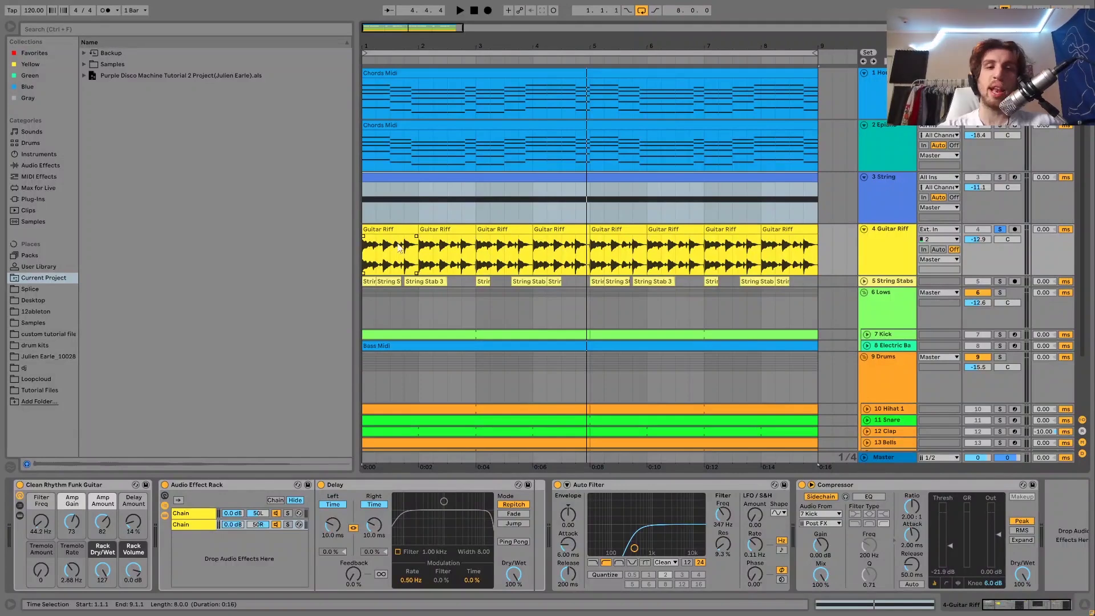
# Play the guitar riff with the String track soloed alongside it, and return to the soloed guitar riff
pyautogui.press('space')
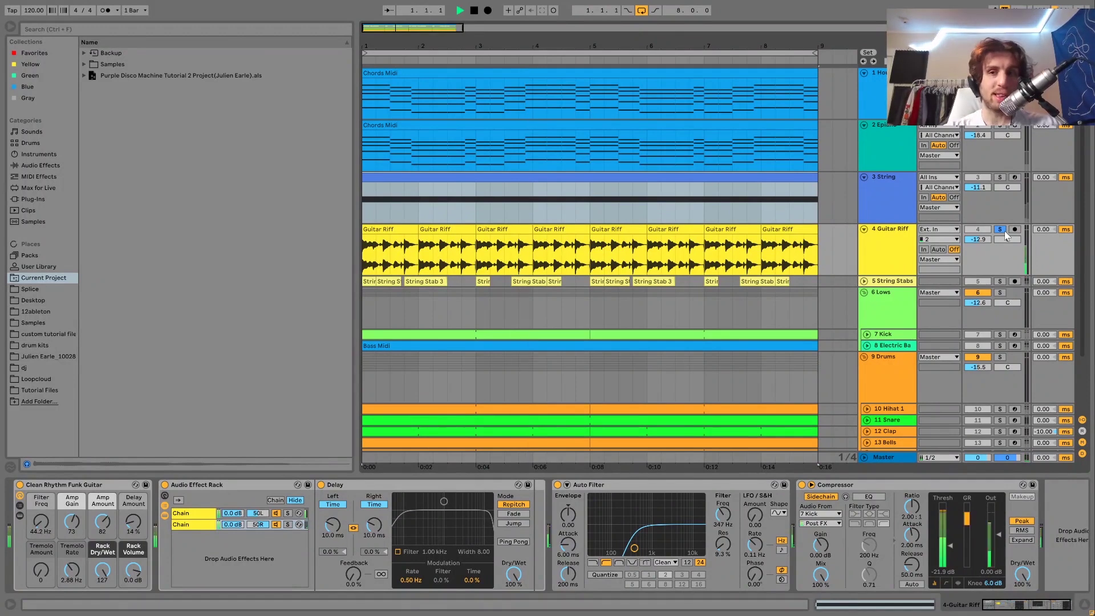
pyautogui.keyDown('ctrl'); pyautogui.click(1001, 178); pyautogui.keyUp('ctrl')
pyautogui.click(1001, 178)
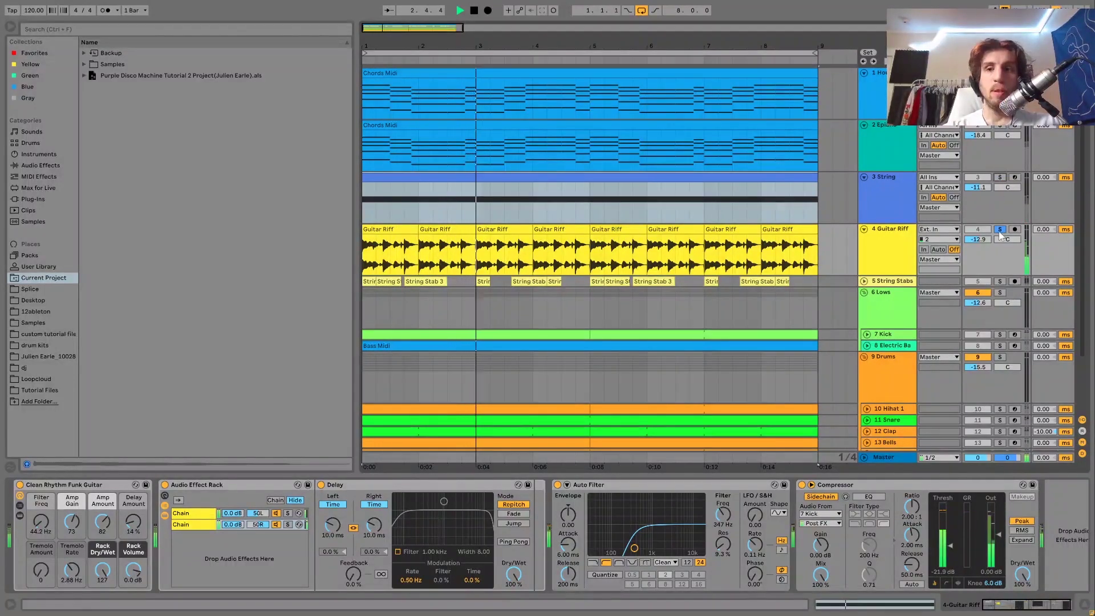
pyautogui.press('space')
# Play the soloed Guitar Riff track while examining its Clean Rhythm Funk Guitar, Audio Effect Rack, Delay, Auto Filter and Compressor
pyautogui.press('space')
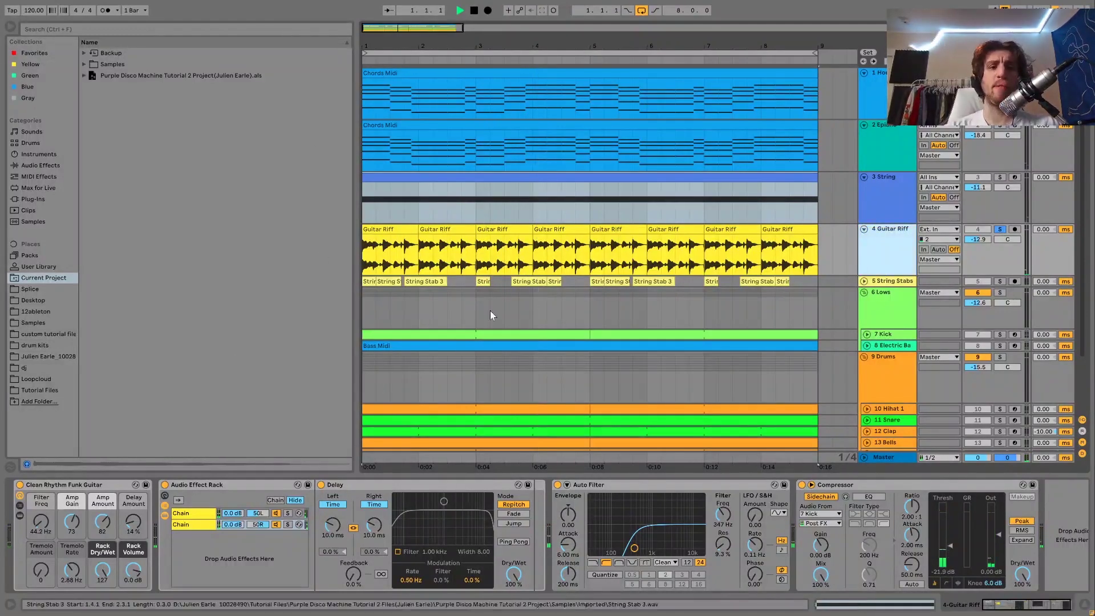
pyautogui.press('space')
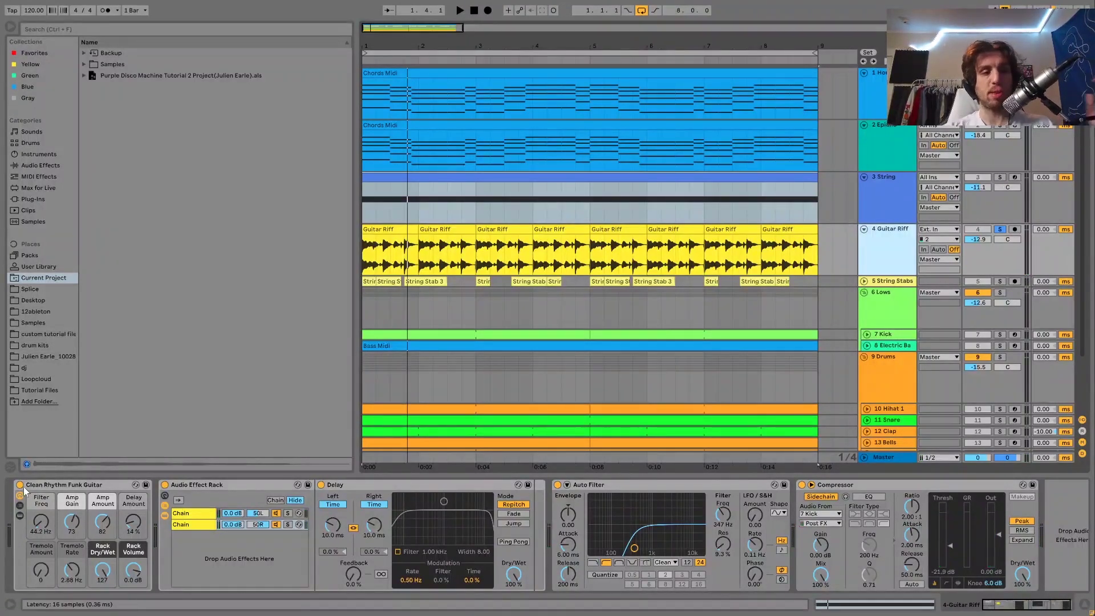
pyautogui.press('space')
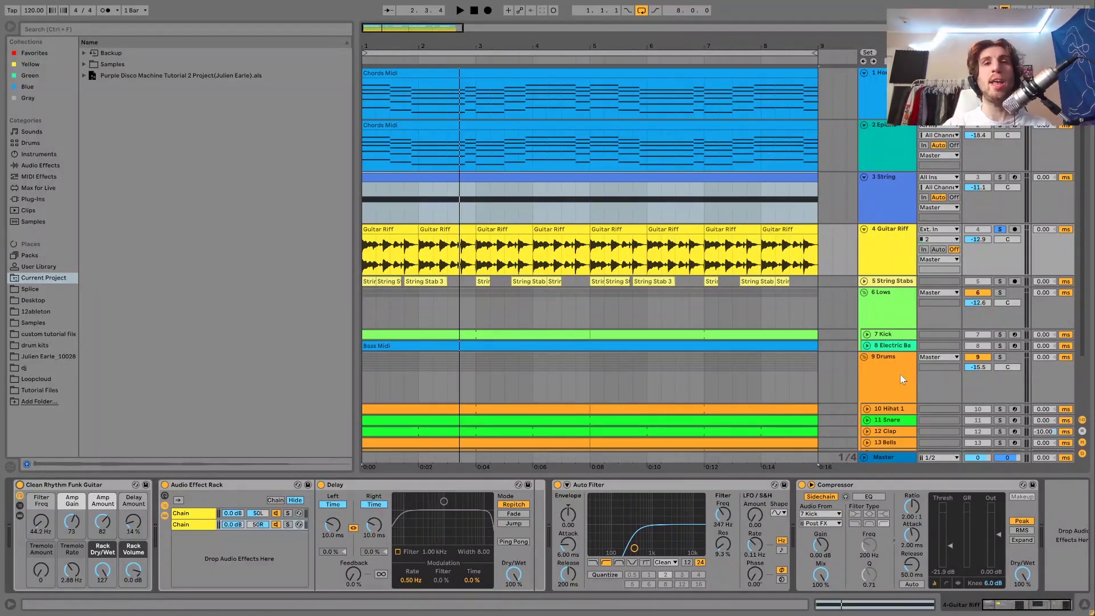
# Play the soloed Guitar Riff track, remove its solo to bring back the full mix, and solo it again
pyautogui.press('space')
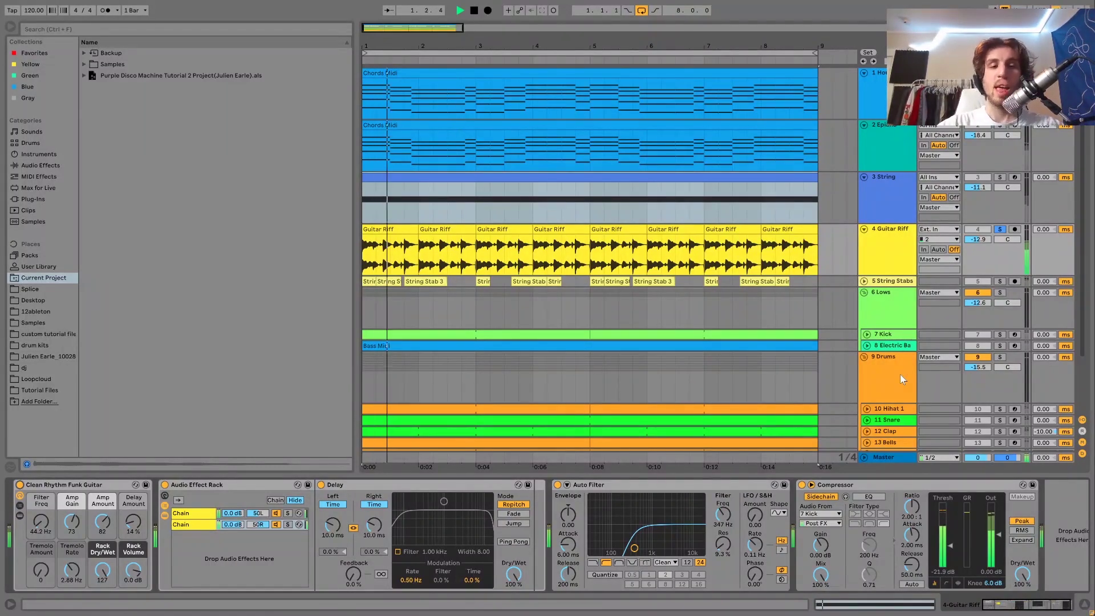
pyautogui.click(1000, 228)
pyautogui.click(874, 245)
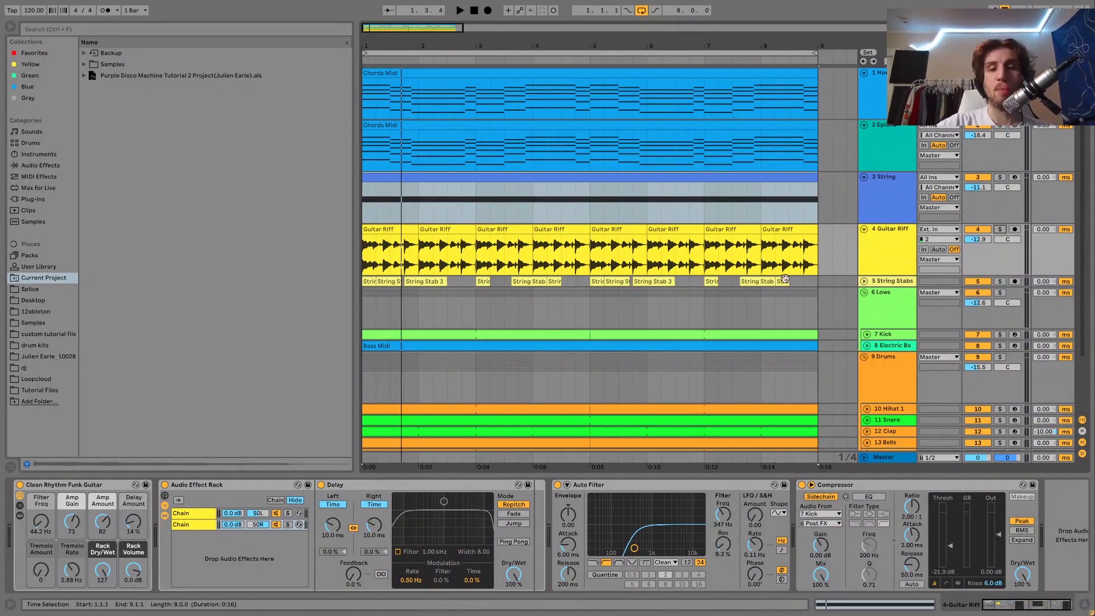
pyautogui.click(1000, 229)
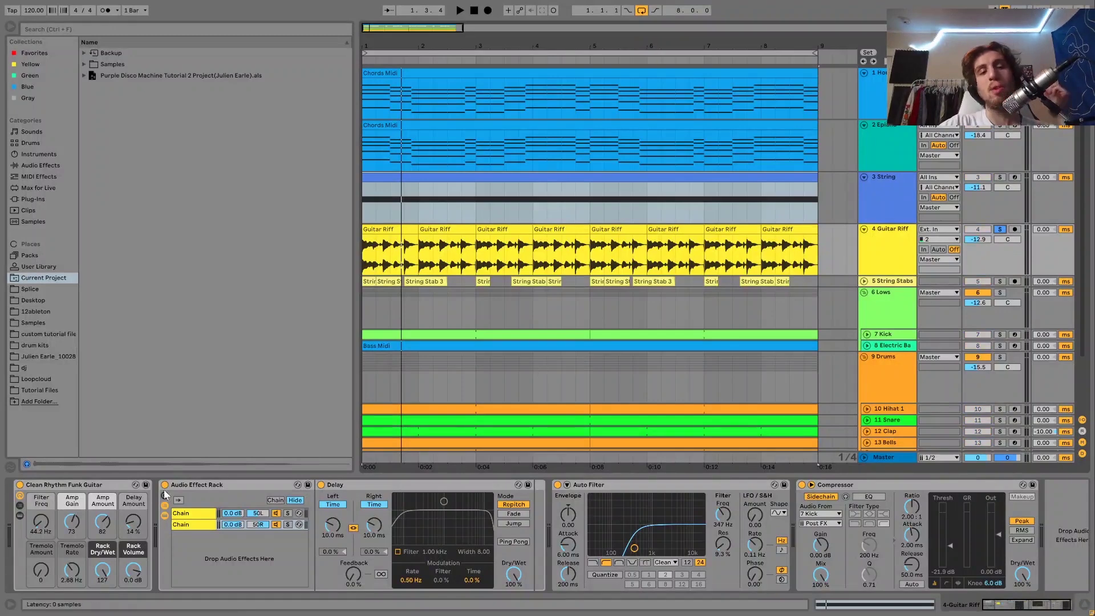
# Examine the 50L and 50R chains in the guitar's Audio Effect Rack and play the soloed riff
pyautogui.click(199, 514)
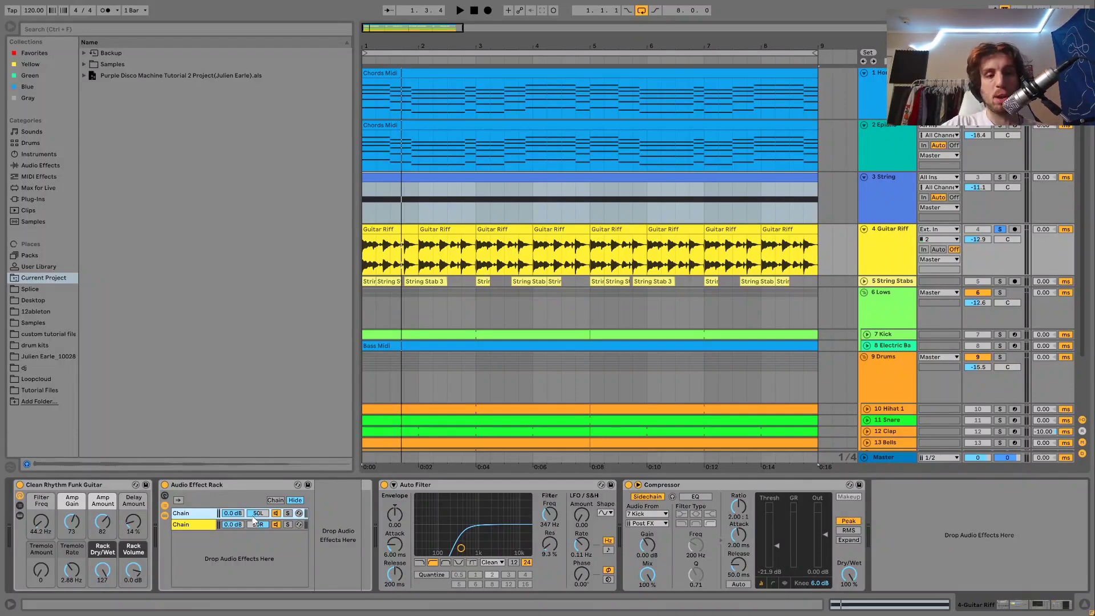
pyautogui.click(195, 526)
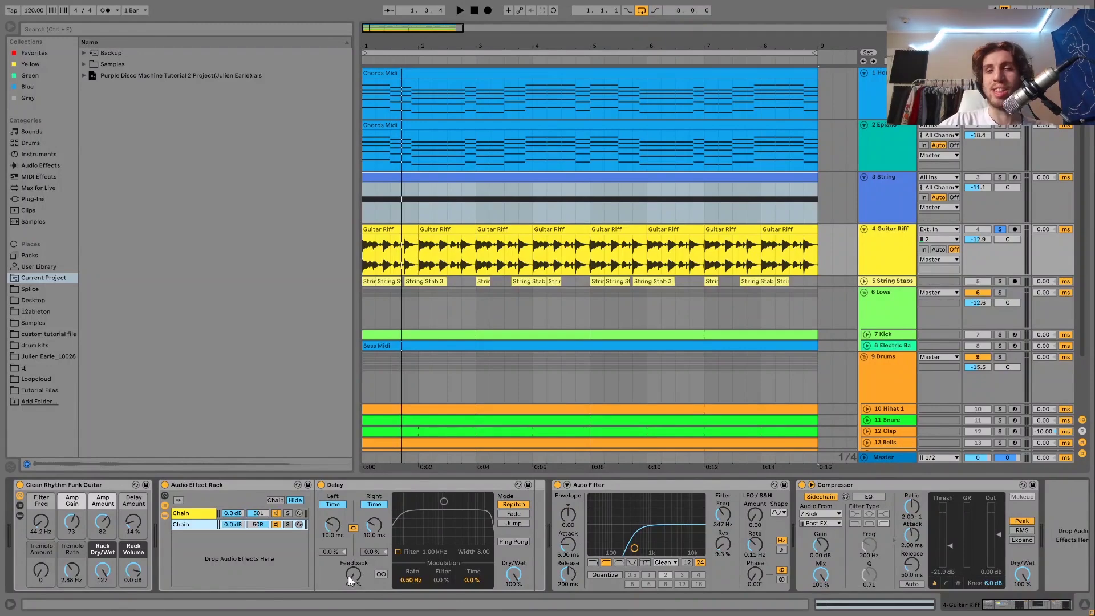
pyautogui.press('space')
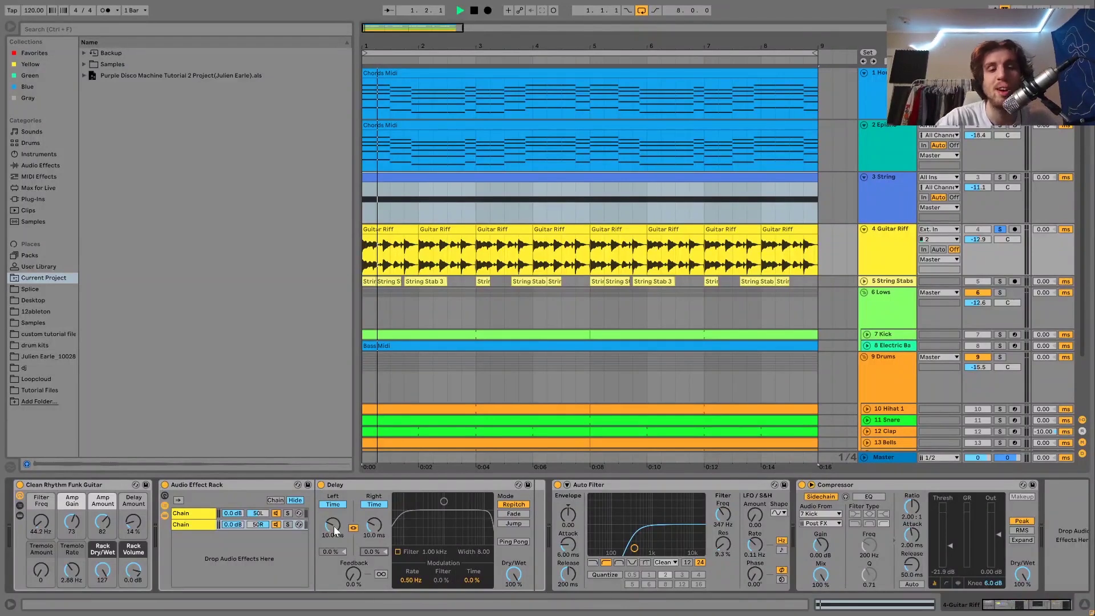
pyautogui.press('space')
pyautogui.press('space')
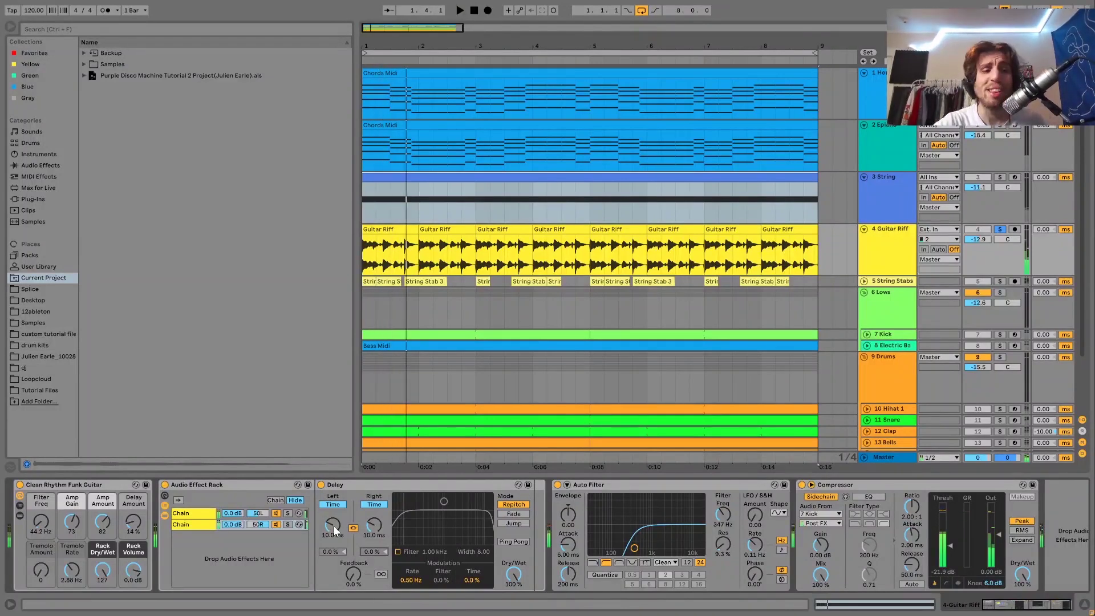
# Bypass the guitar's Audio Effect Rack to compare the riff soloed and in the full mix, and re-enable the rack
pyautogui.click(165, 485)
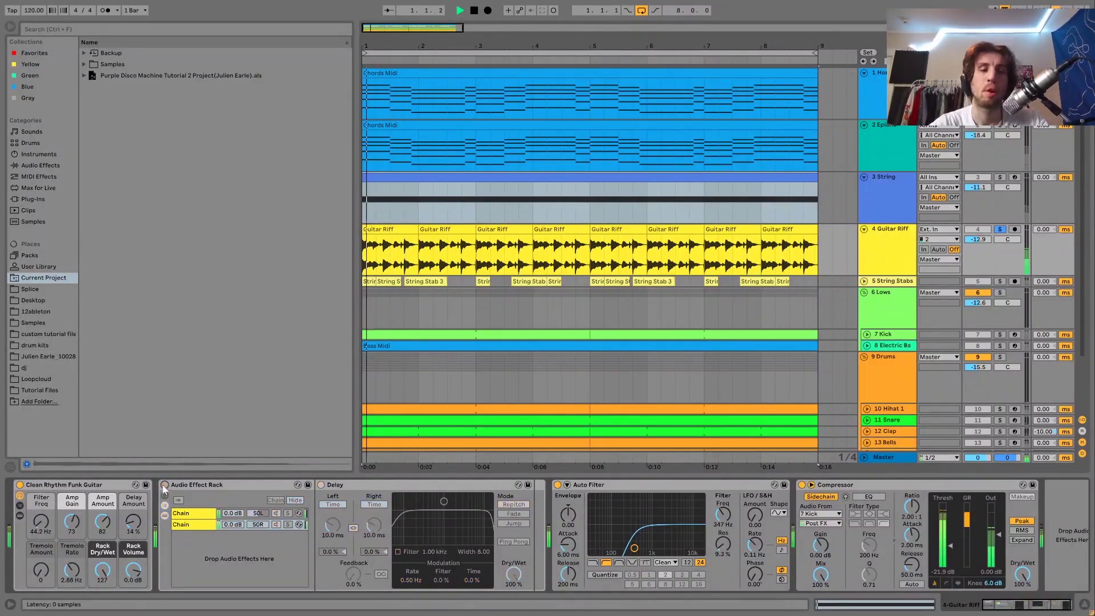
pyautogui.press('space')
pyautogui.click(1001, 230)
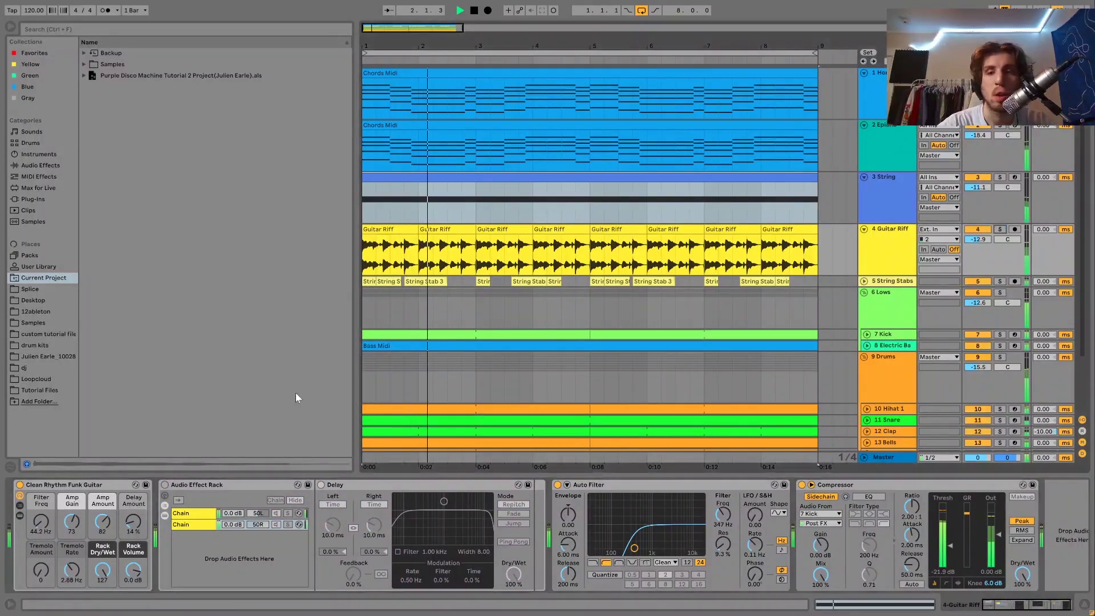
pyautogui.press('space')
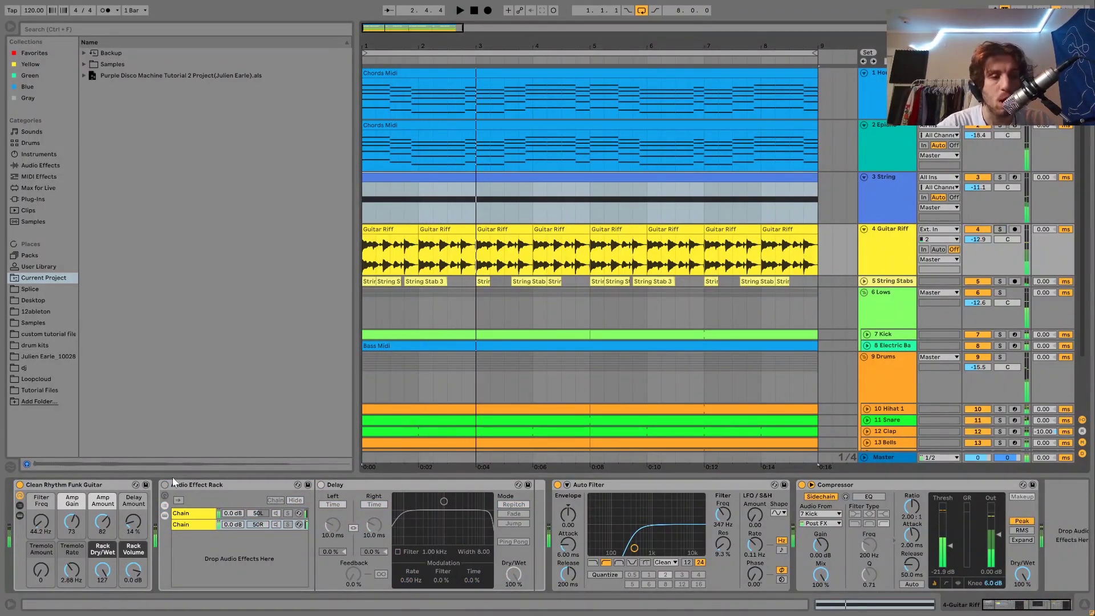
pyautogui.click(165, 485)
pyautogui.press('space')
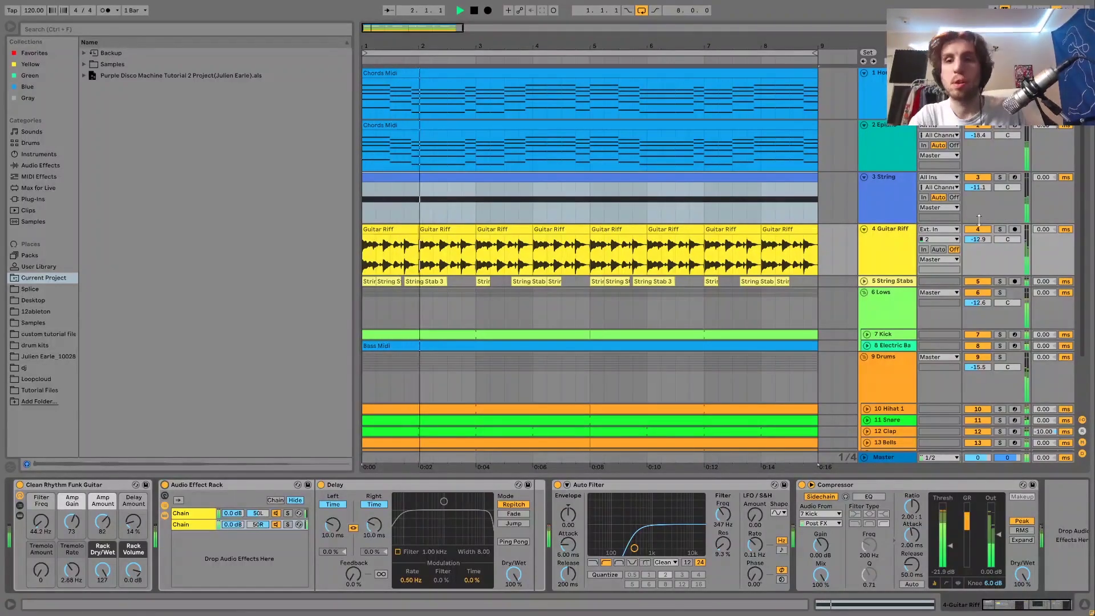
# Solo the Guitar Riff track again, examine its Auto Filter and Compressor, and play the riff
pyautogui.click(1000, 229)
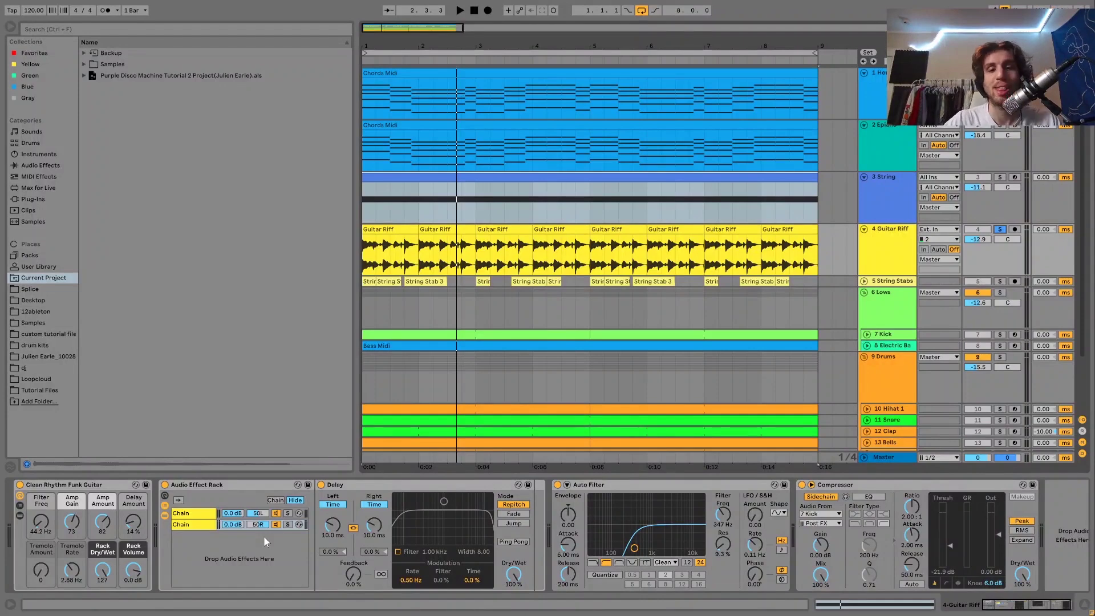
pyautogui.click(600, 490)
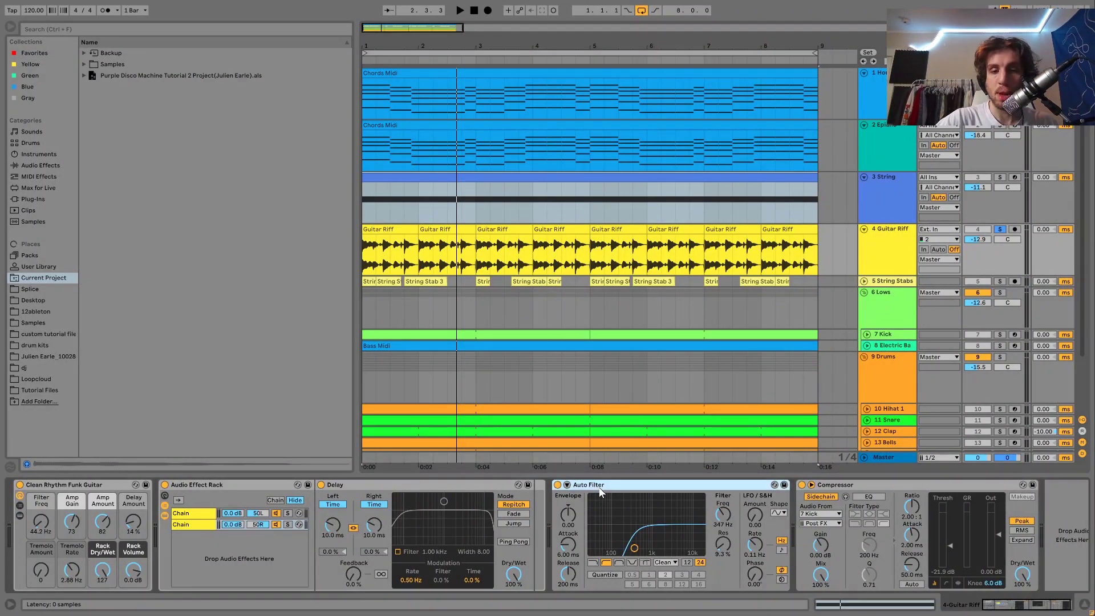
pyautogui.click(830, 490)
pyautogui.press('space')
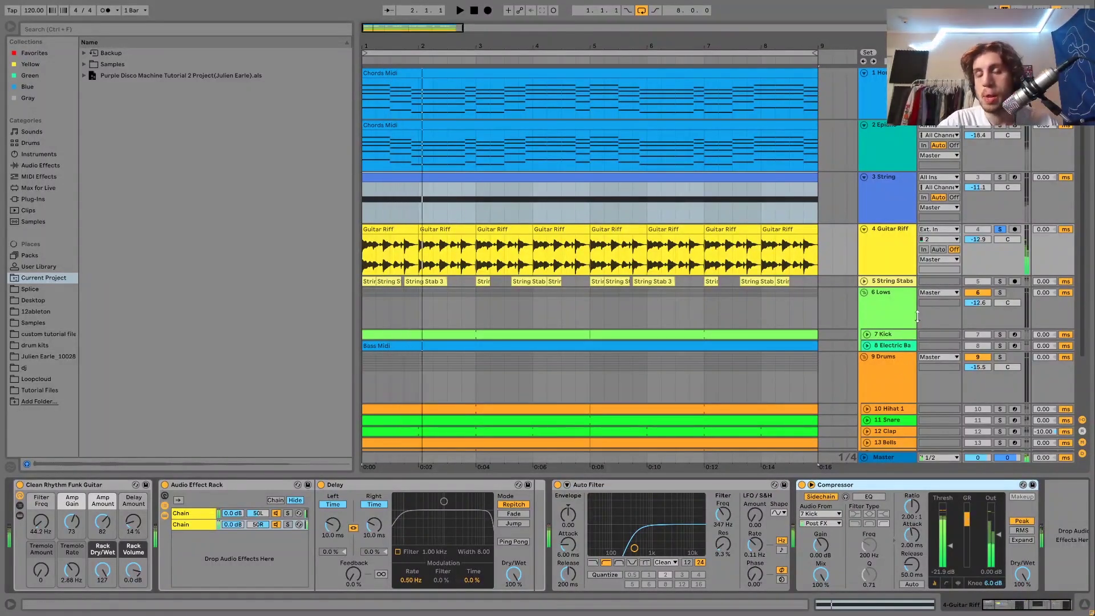
# Solo and expand the String Stabs track, show its device chain from the first clip and play the stabs
pyautogui.click(1000, 281)
pyautogui.click(864, 281)
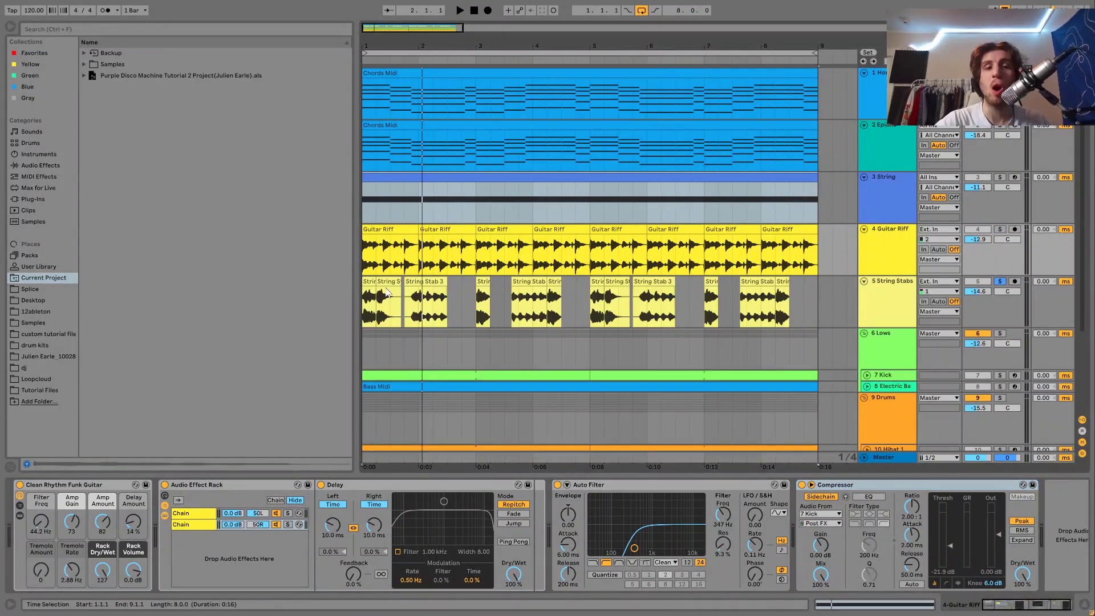
pyautogui.click(367, 281)
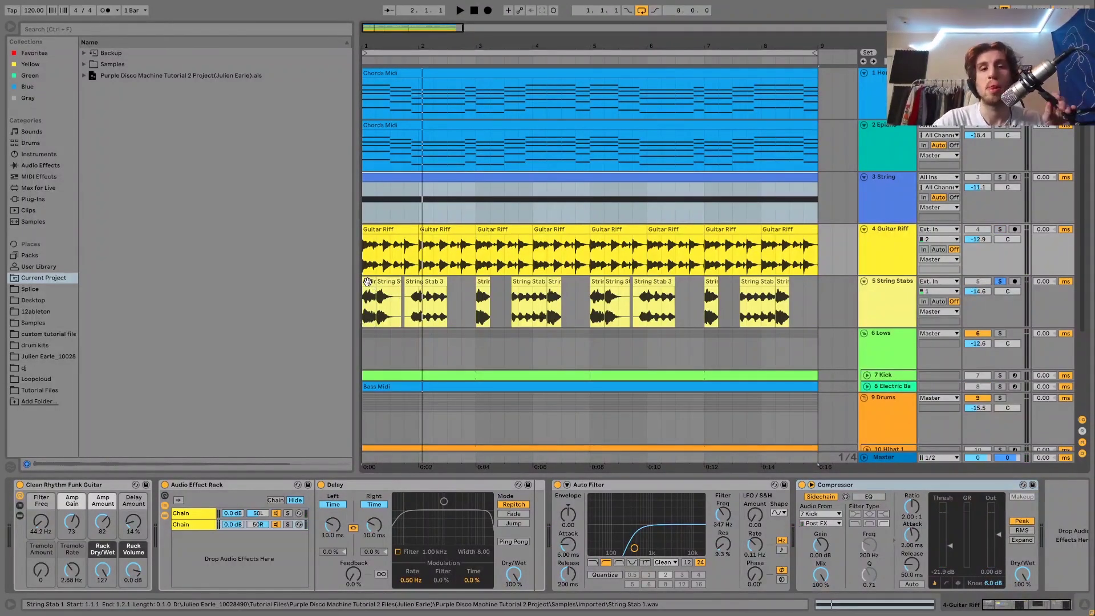
pyautogui.click(368, 281)
pyautogui.press('space')
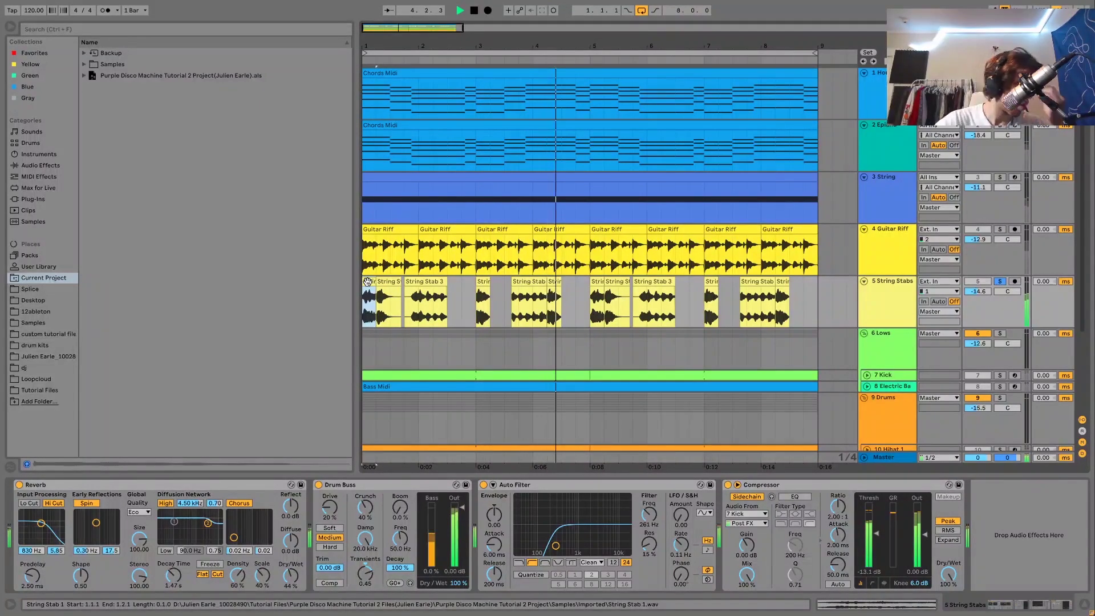
pyautogui.press('space')
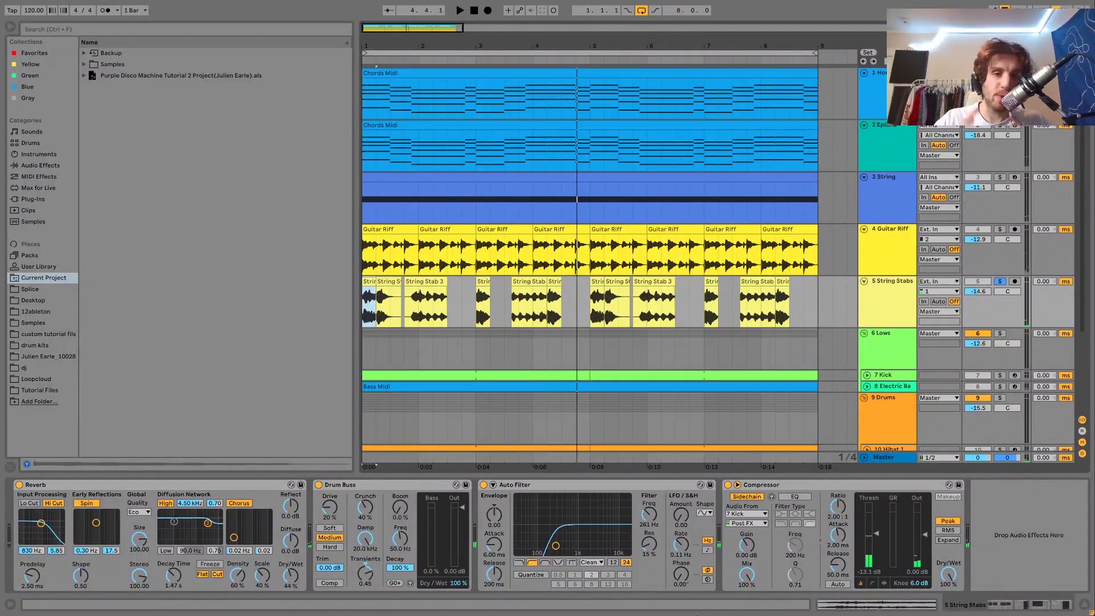
# Replay the soloed string stabs from the start of the arrangement and select the String Stabs track
pyautogui.press('space')
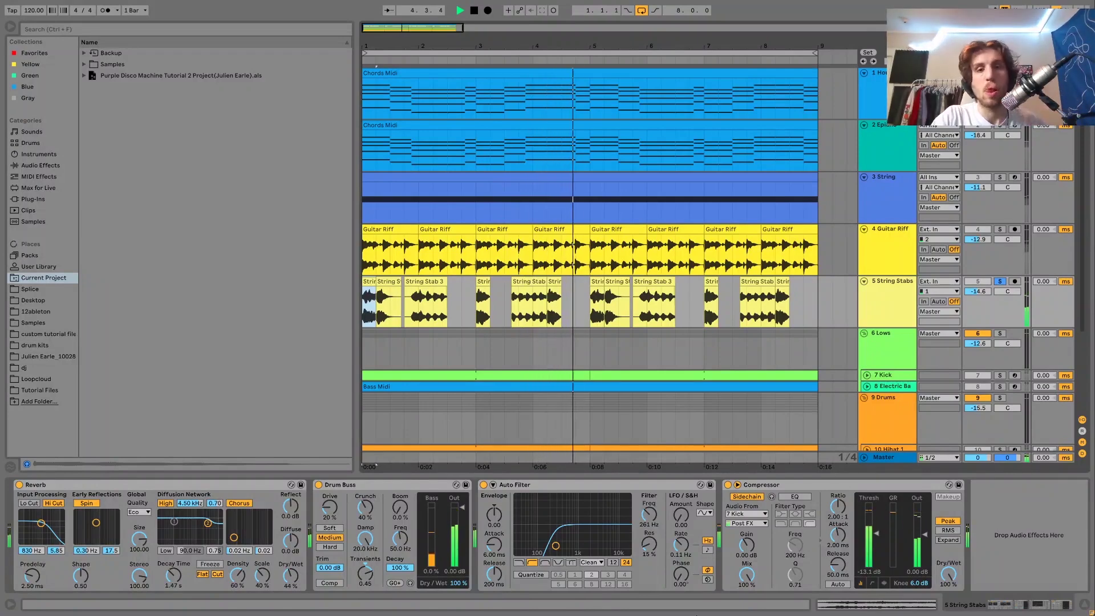
pyautogui.click(377, 67)
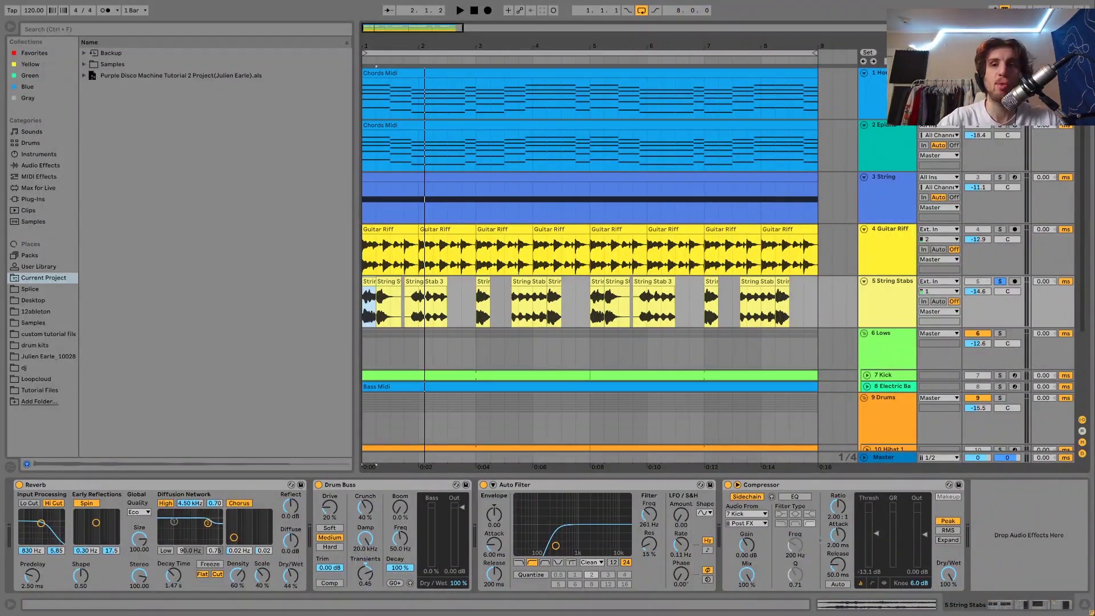
pyautogui.press('space')
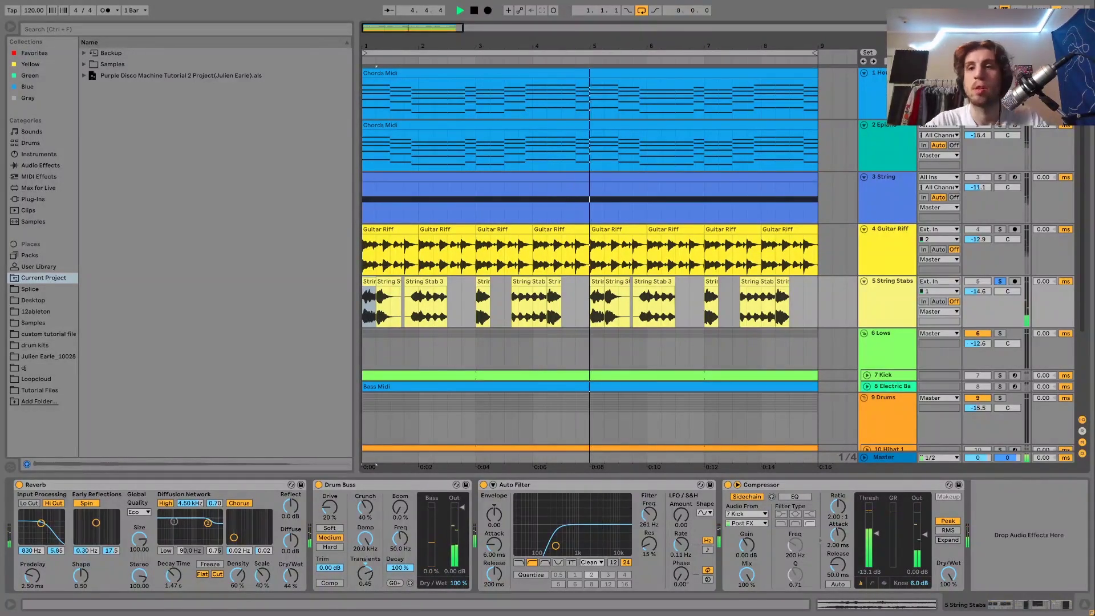
pyautogui.press('space')
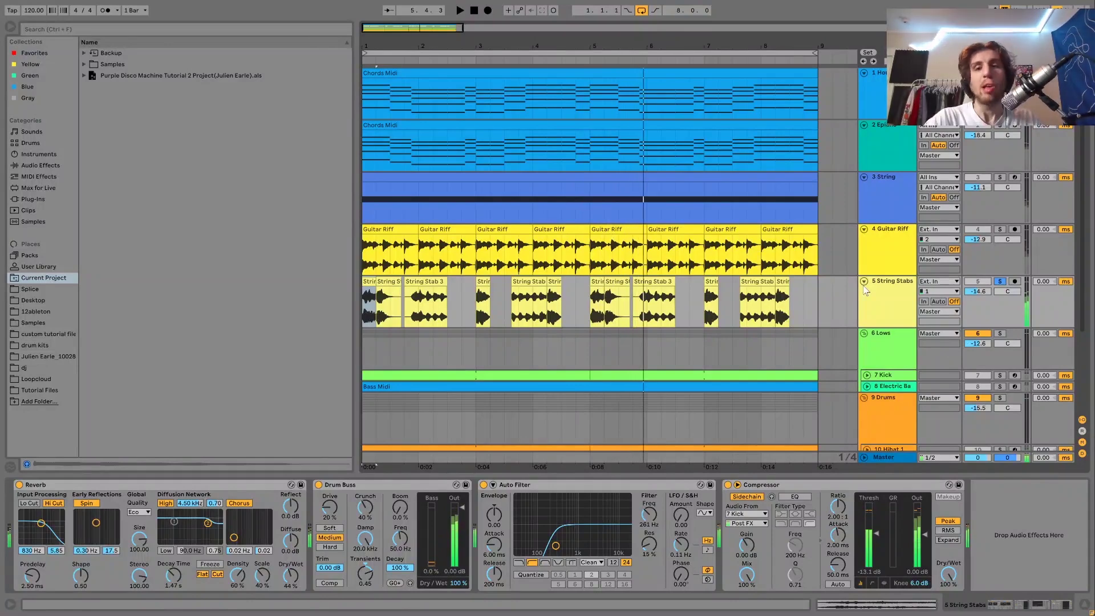
pyautogui.click(877, 308)
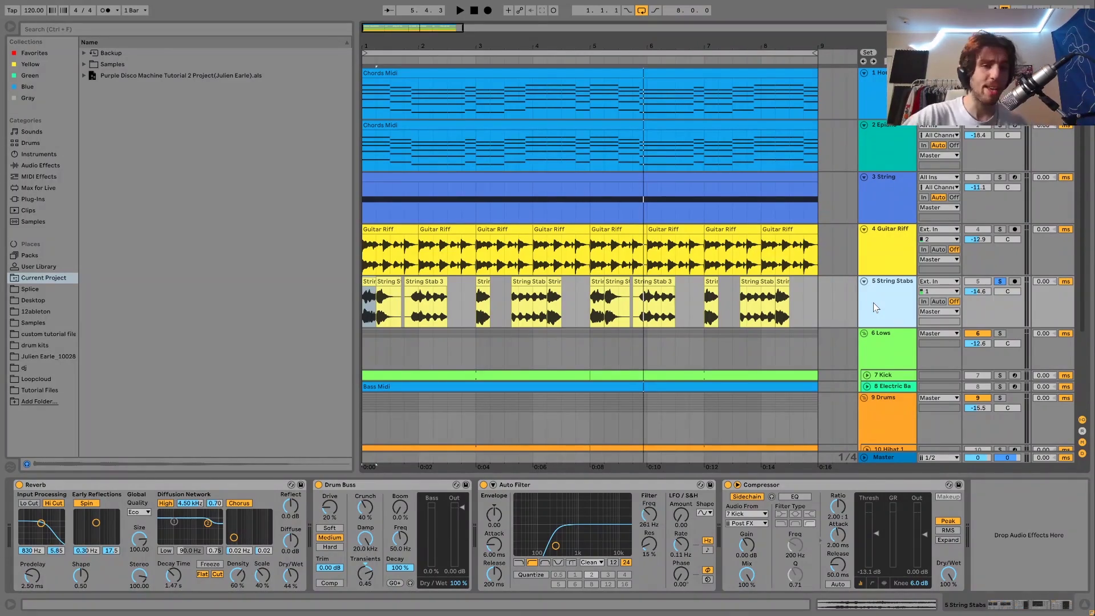
# Play short passes of the soloed string stabs while examining the track's Reverb, Drum Buss, Auto Filter and Compressor
pyautogui.press('space')
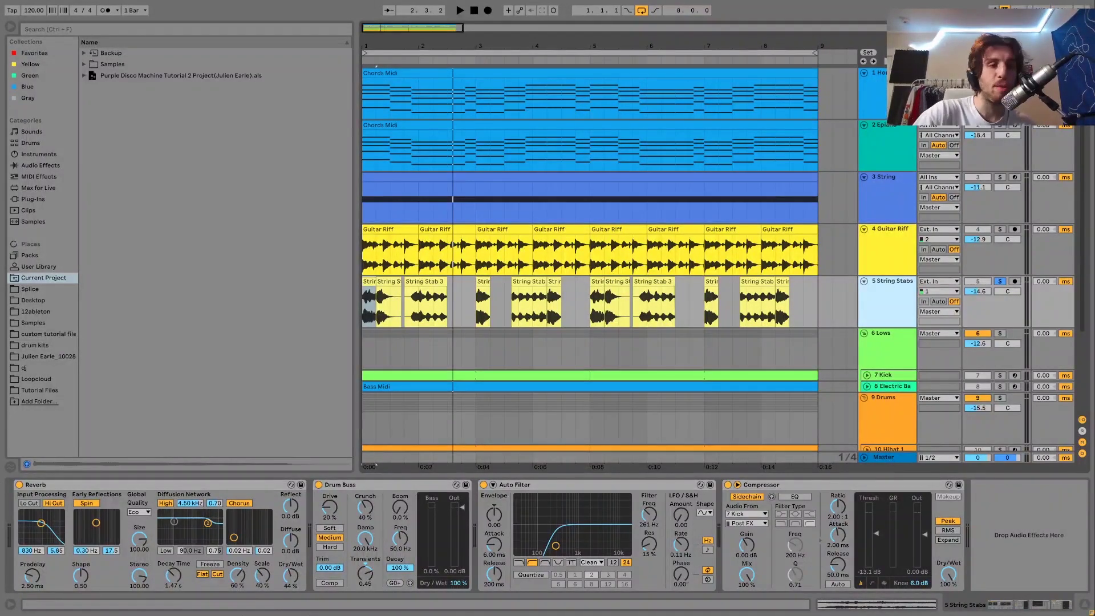
pyautogui.press('space')
pyautogui.press('space')
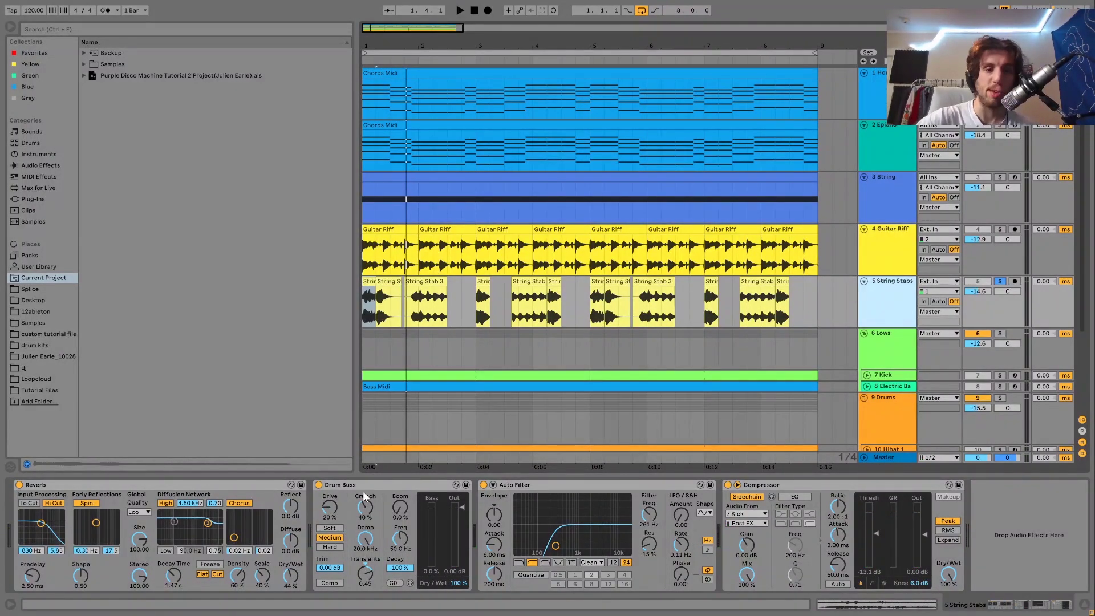
pyautogui.press('space')
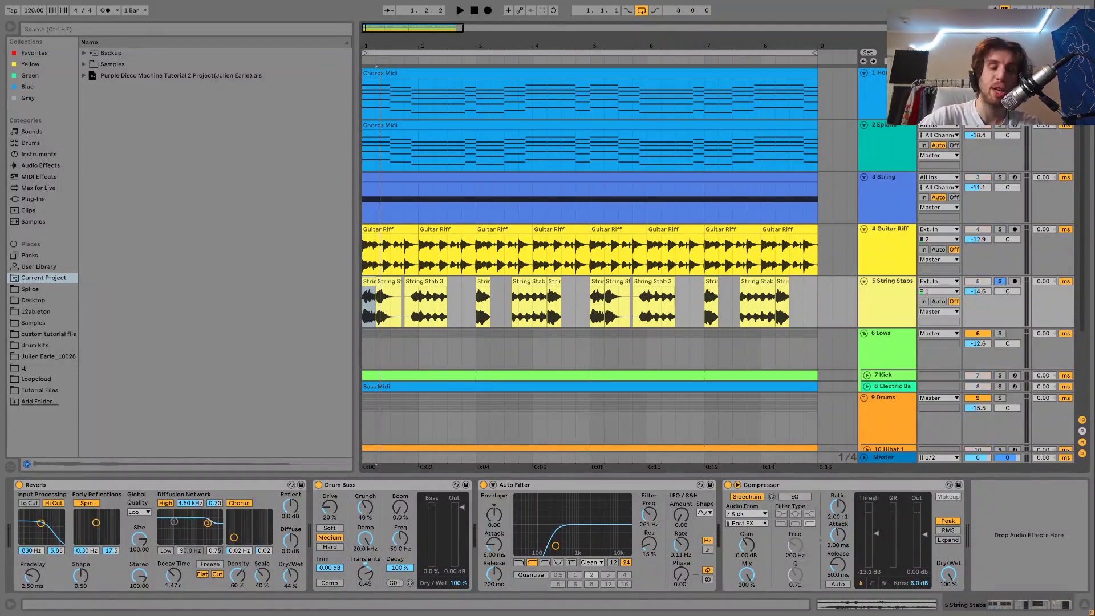
pyautogui.press('space')
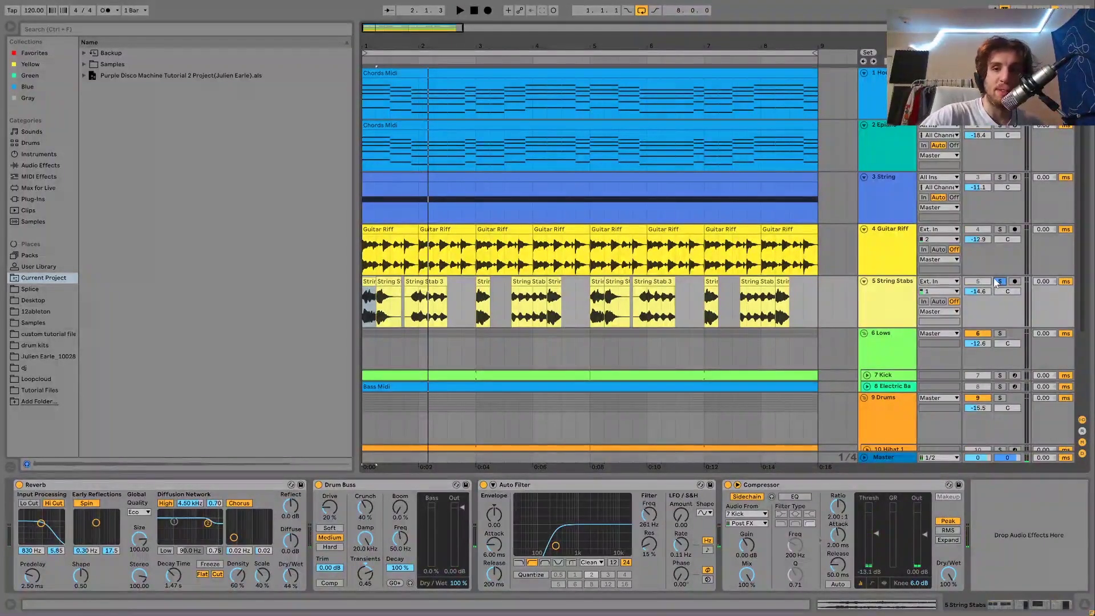
pyautogui.click(377, 485)
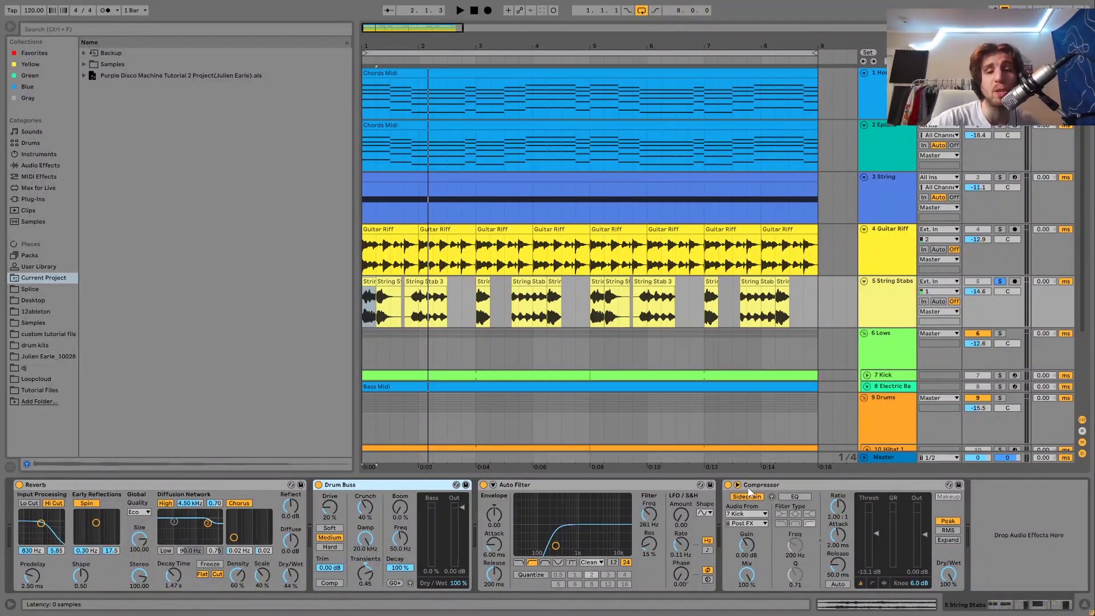
pyautogui.press('space')
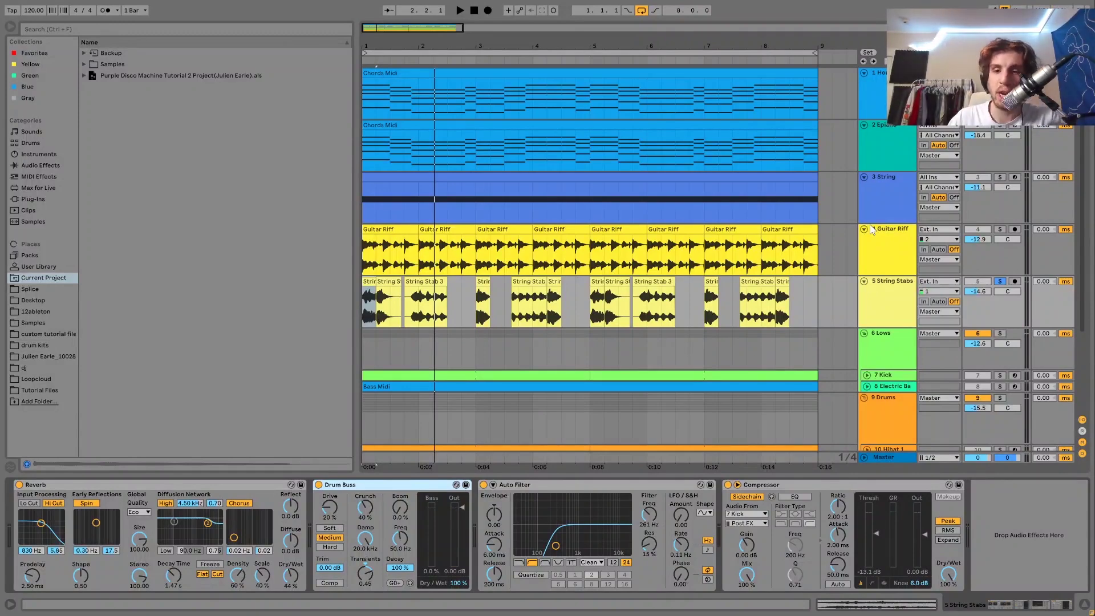
pyautogui.press('space')
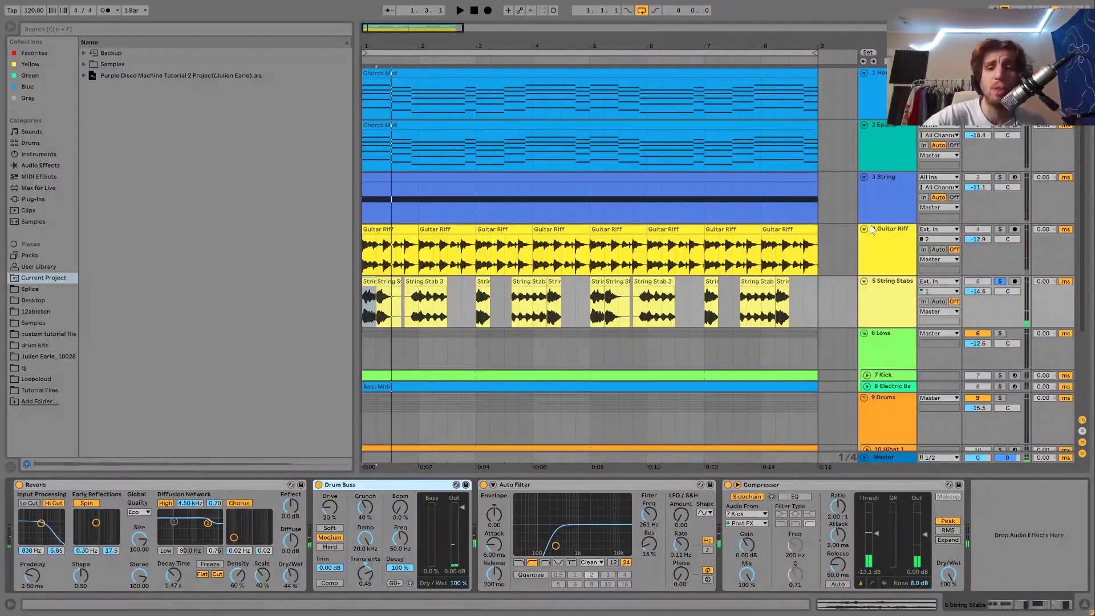
# Solo the Kick track in place of the String Stabs, expand it and show its Instrument Rack and Drum Buss
pyautogui.click(1000, 376)
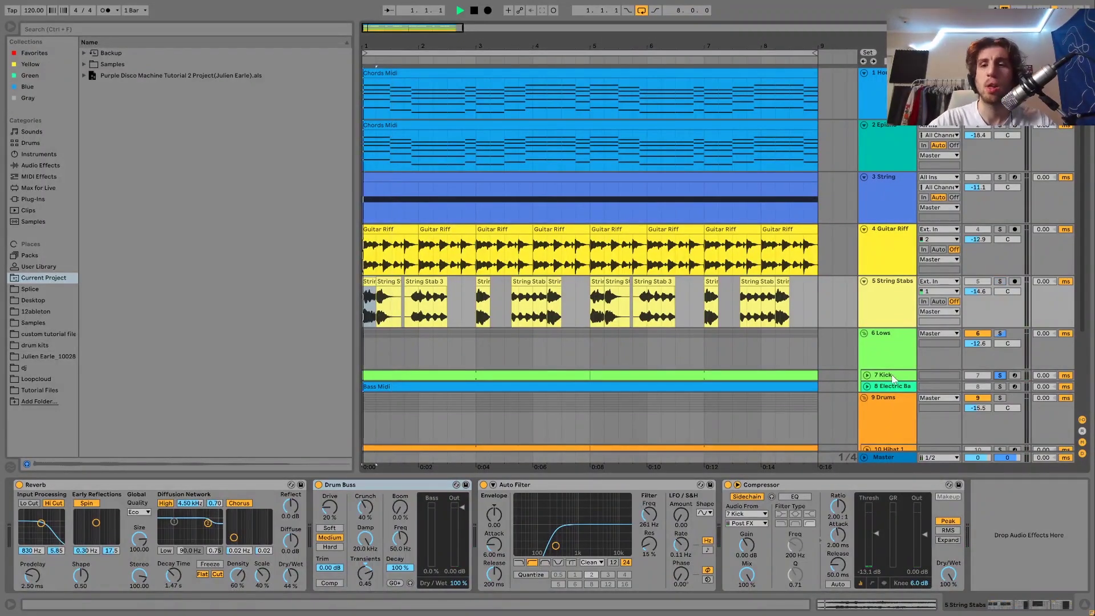
pyautogui.click(882, 375)
pyautogui.press('u')
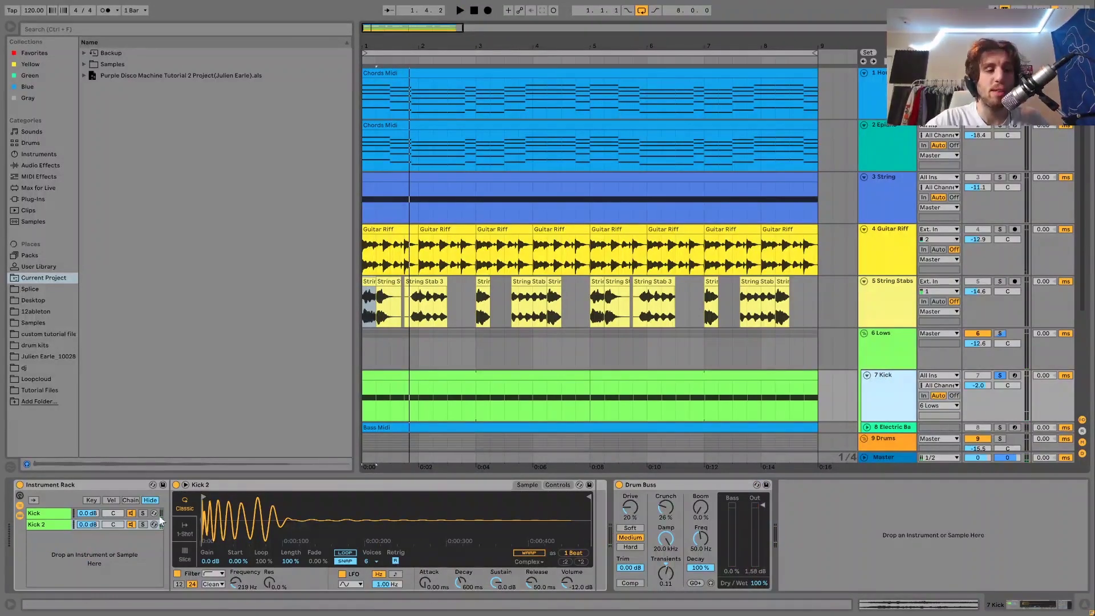
# Solo the Kick chain within the kick's Instrument Rack and play it on its own
pyautogui.click(143, 514)
pyautogui.press('space')
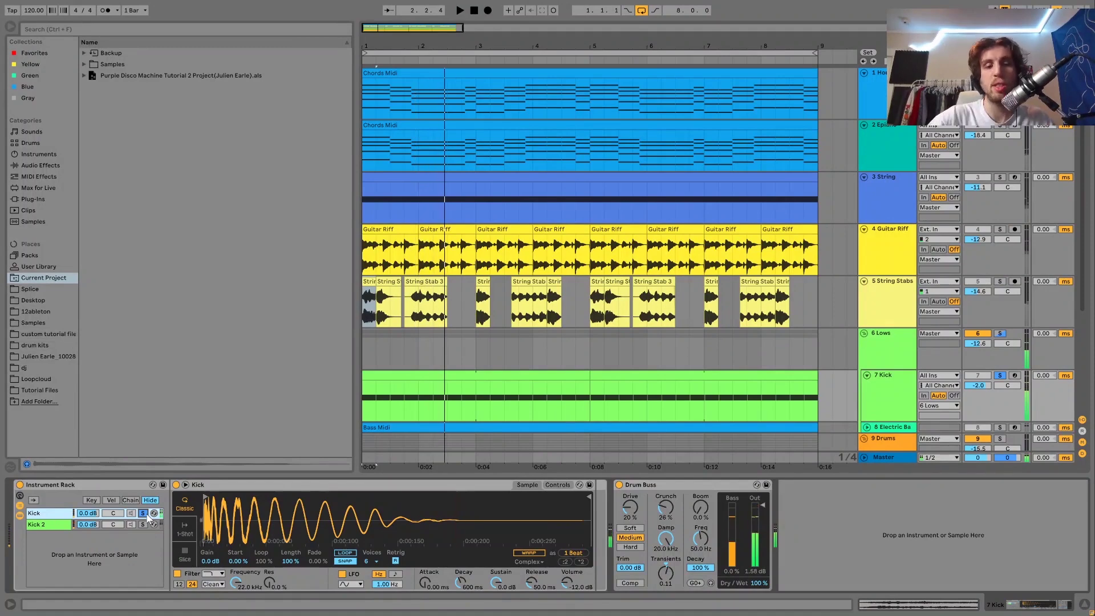
pyautogui.press('space')
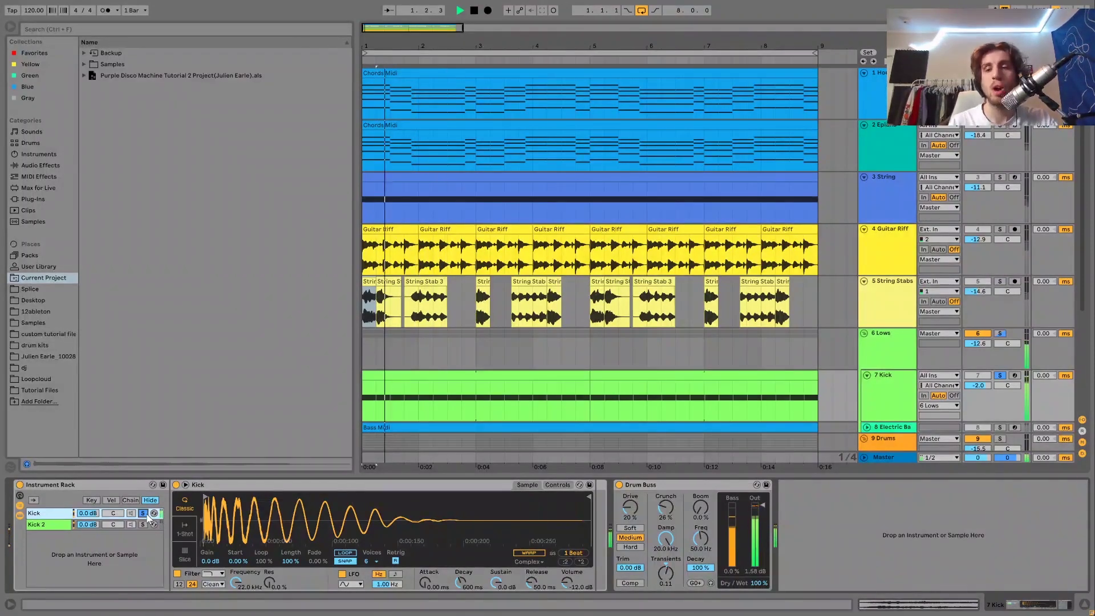
pyautogui.press('space')
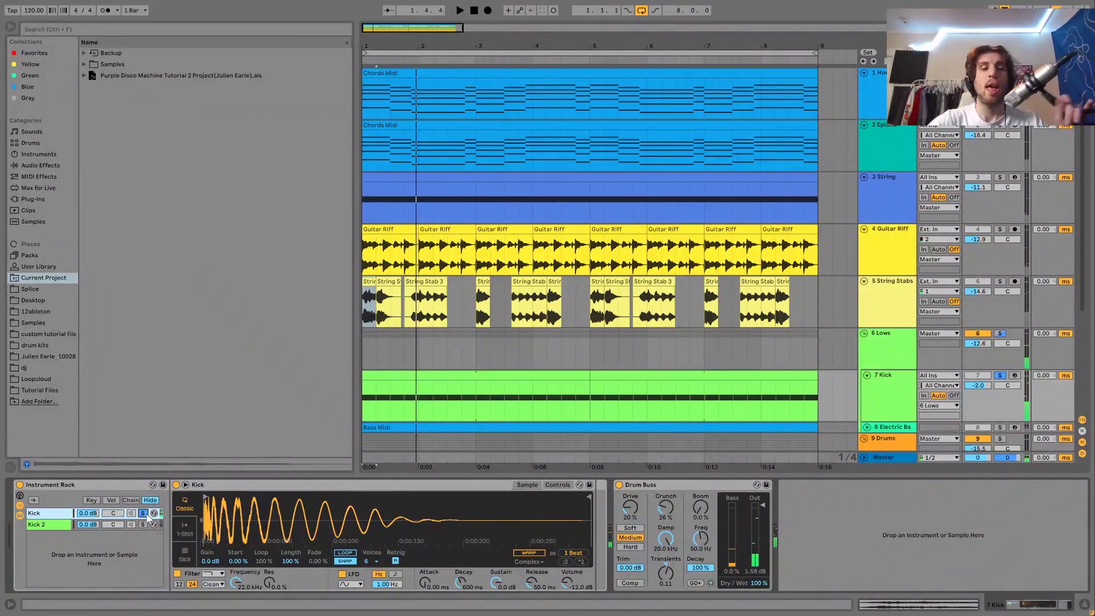
# Solo the Kick 2 chain within the kick's Instrument Rack and play it on its own
pyautogui.click(143, 525)
pyautogui.press('space')
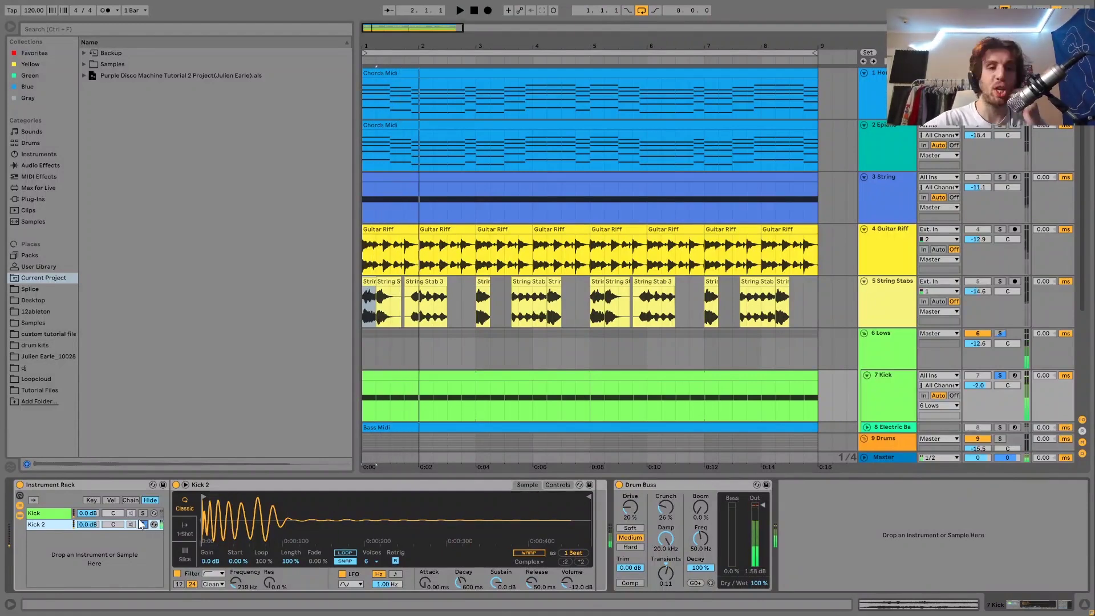
pyautogui.press('space')
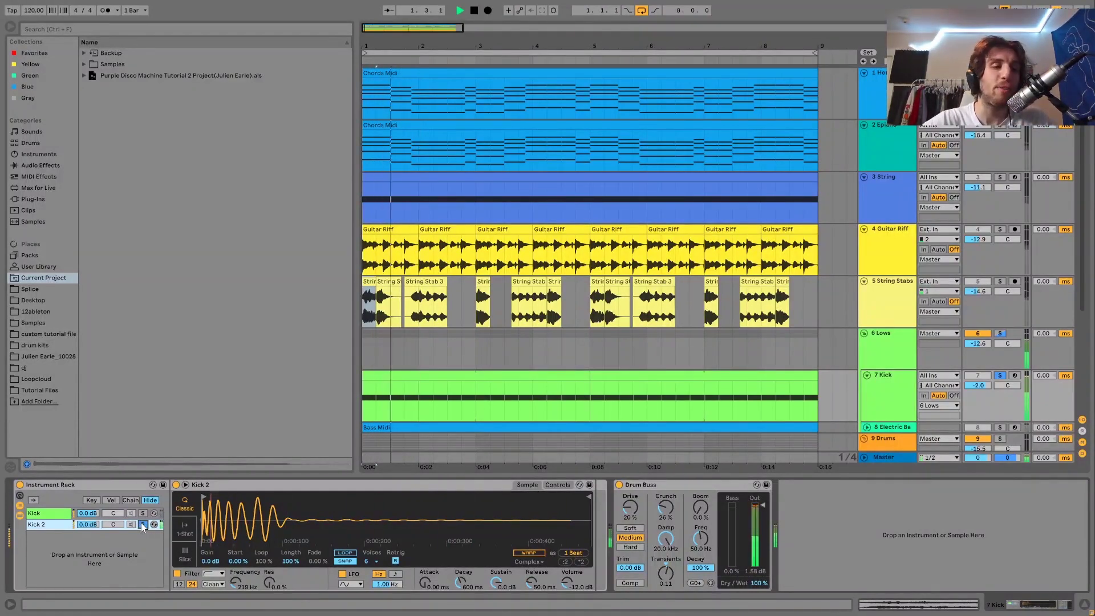
# Unsolo the Kick 2 chain and play both kick layers together
pyautogui.click(143, 524)
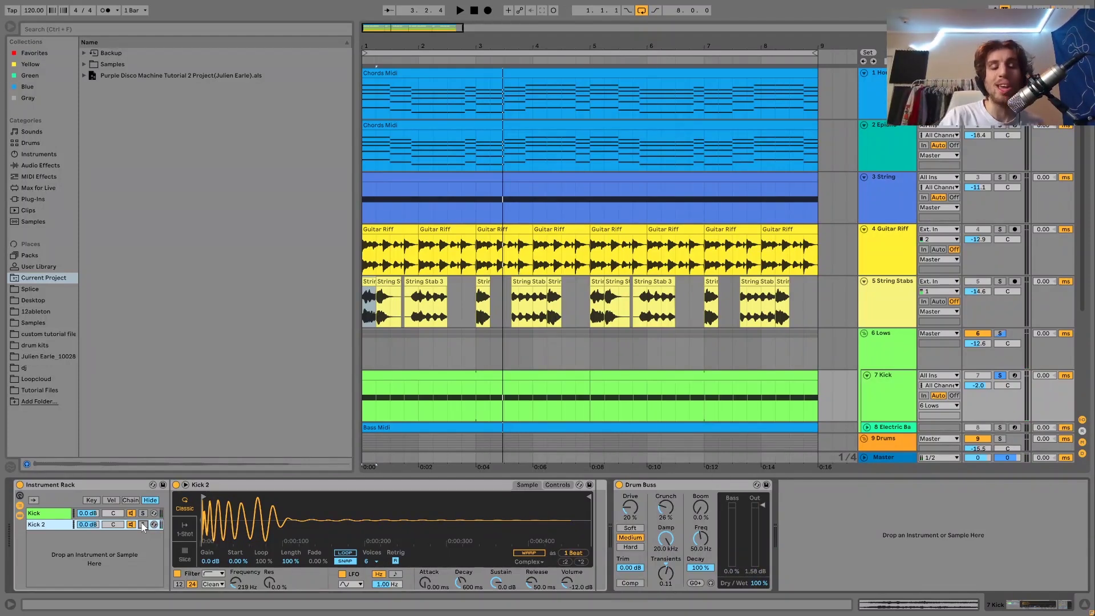
pyautogui.press('space')
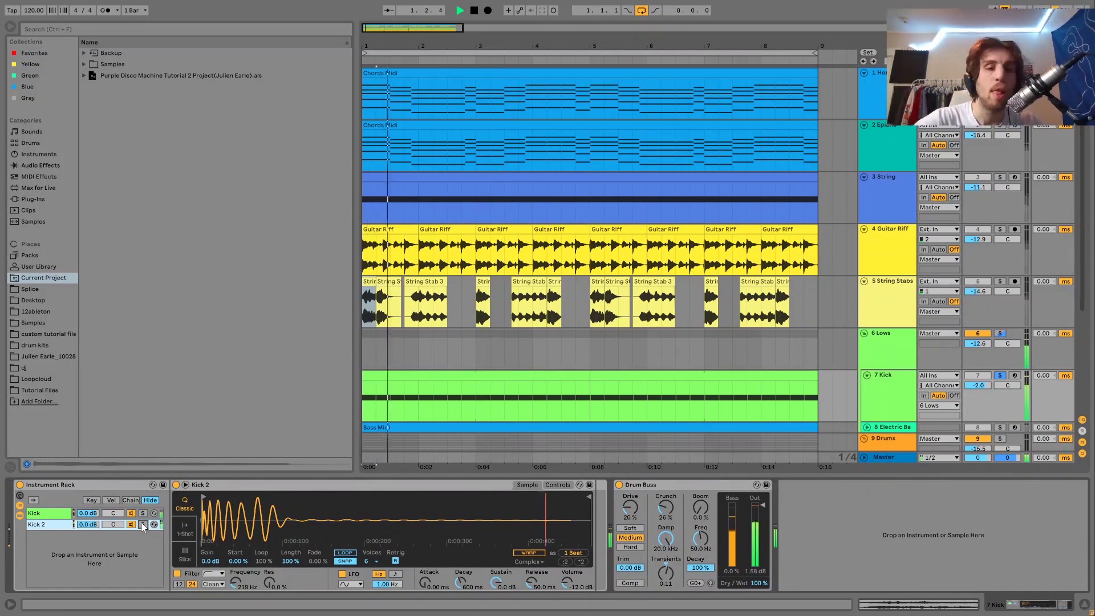
pyautogui.click(1000, 376)
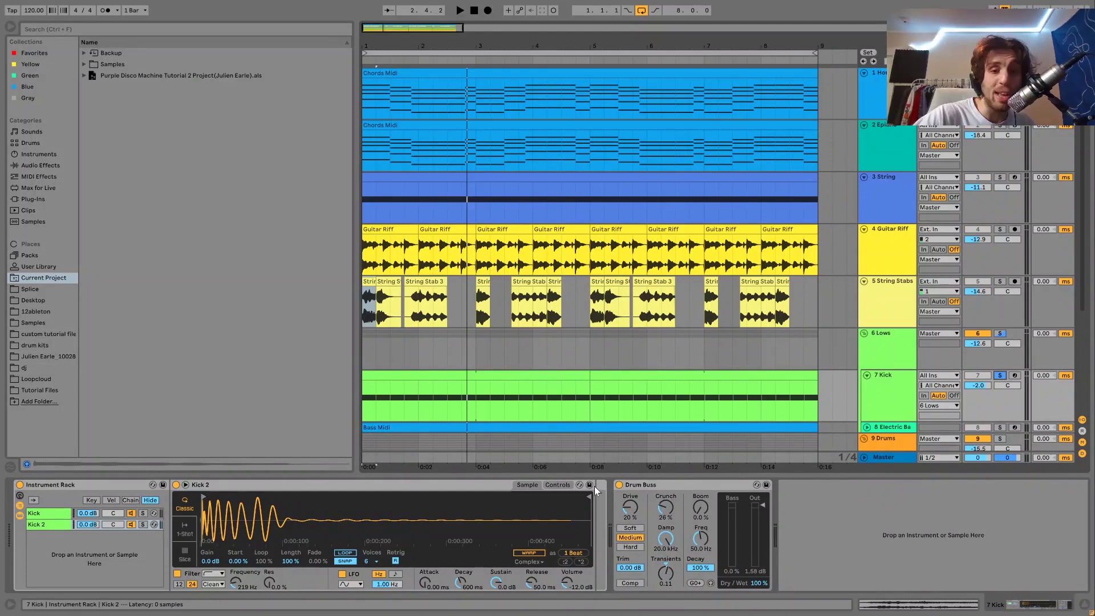
# Play the kick with its Drum Buss bypassed for comparison, and re-enable the device
pyautogui.press('space')
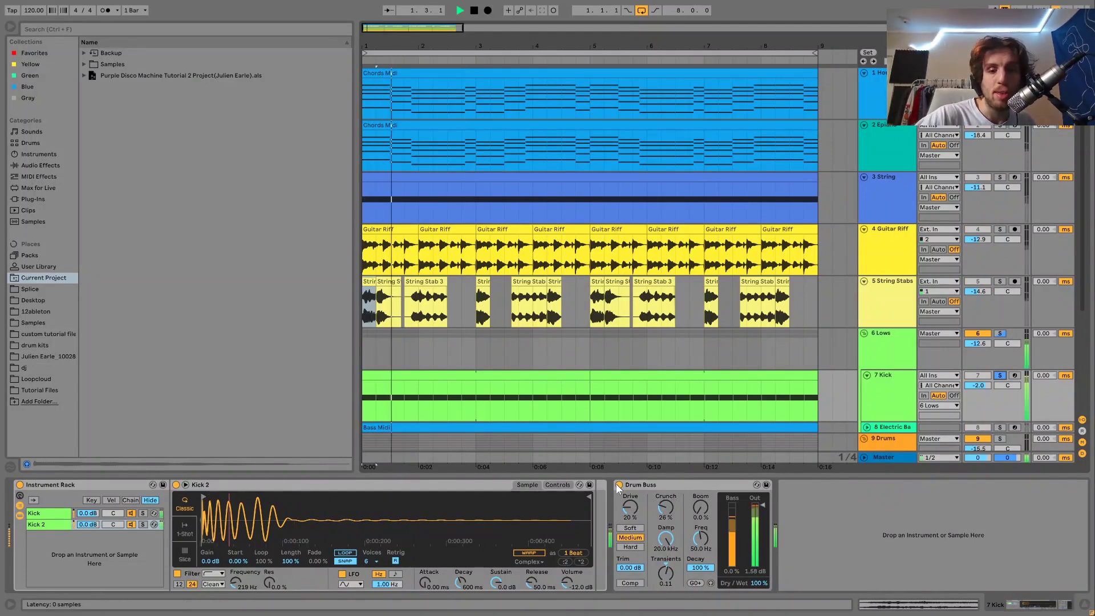
pyautogui.click(618, 485)
pyautogui.click(618, 484)
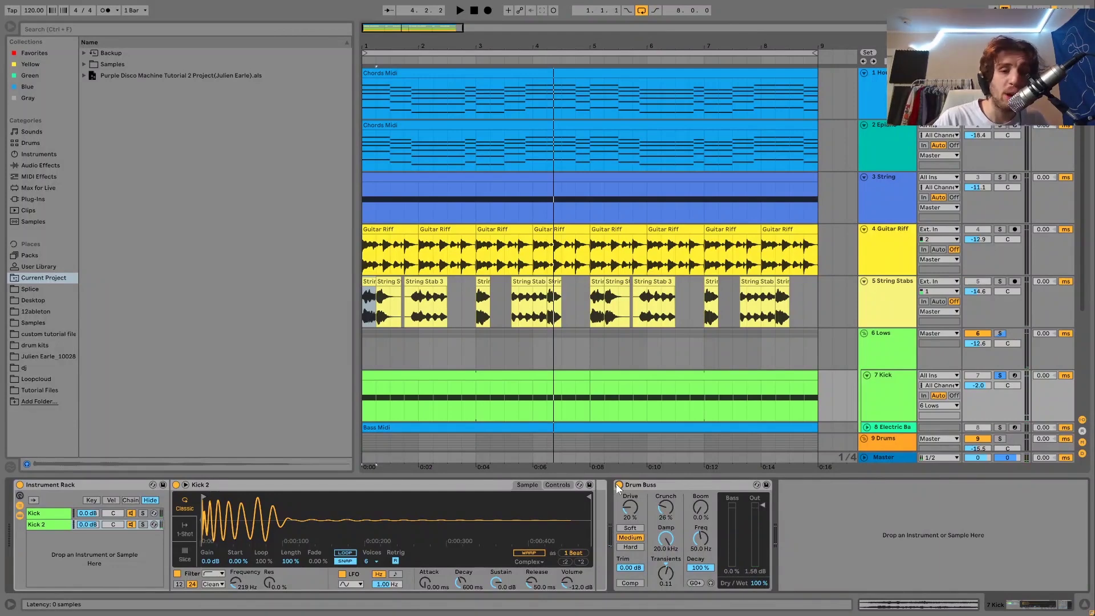
# Solo the Electric Bass track in place of the Kick, expand it and open its Bass Midi clip during playback
pyautogui.scroll(-3, 934, 366)
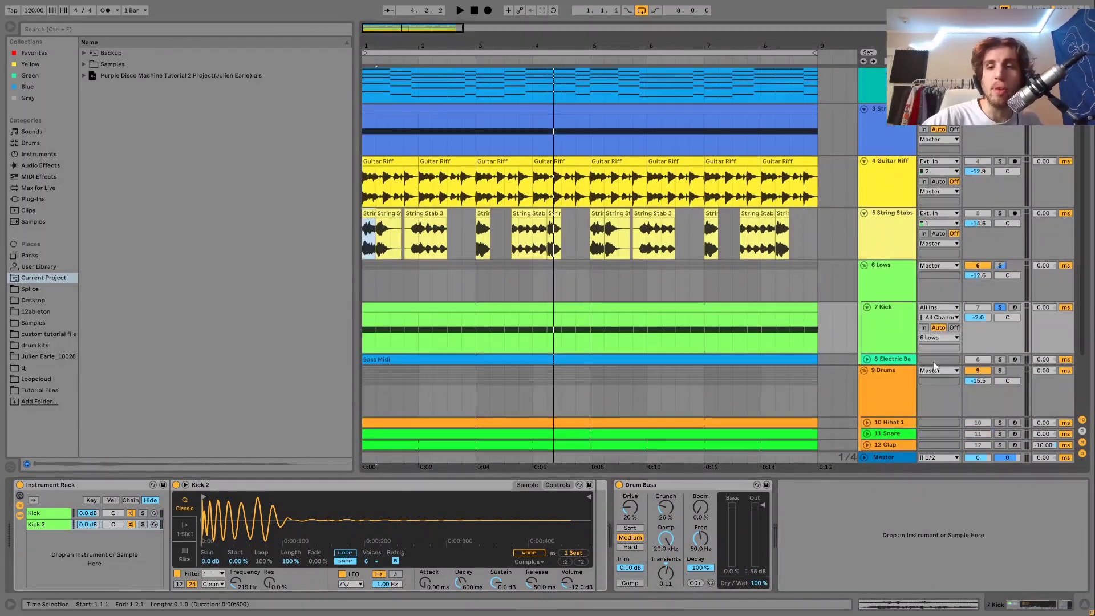
pyautogui.press('space')
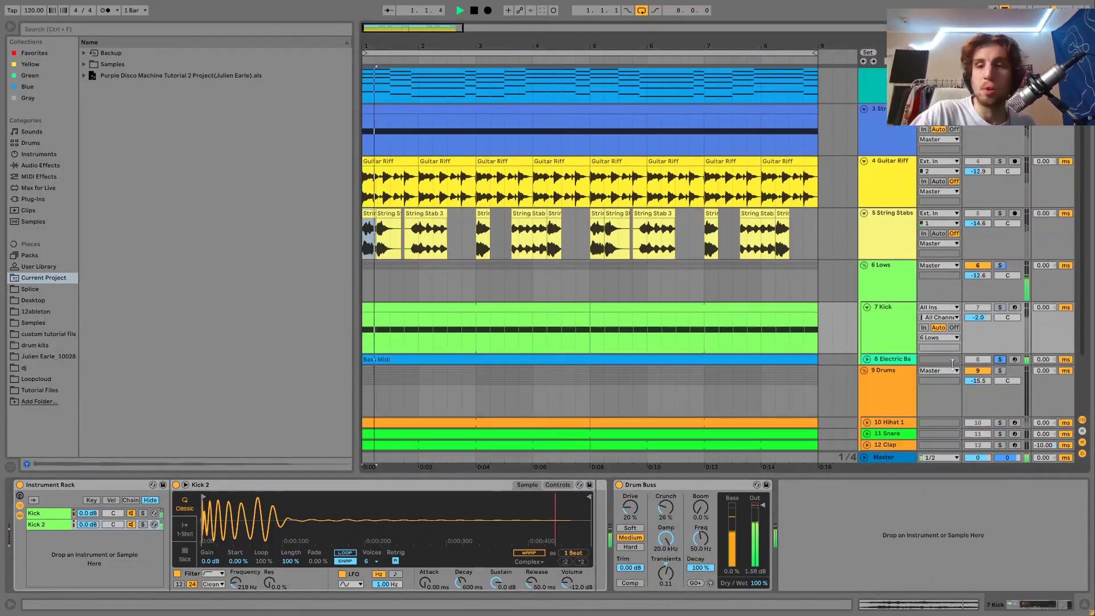
pyautogui.click(867, 359)
pyautogui.click(628, 360)
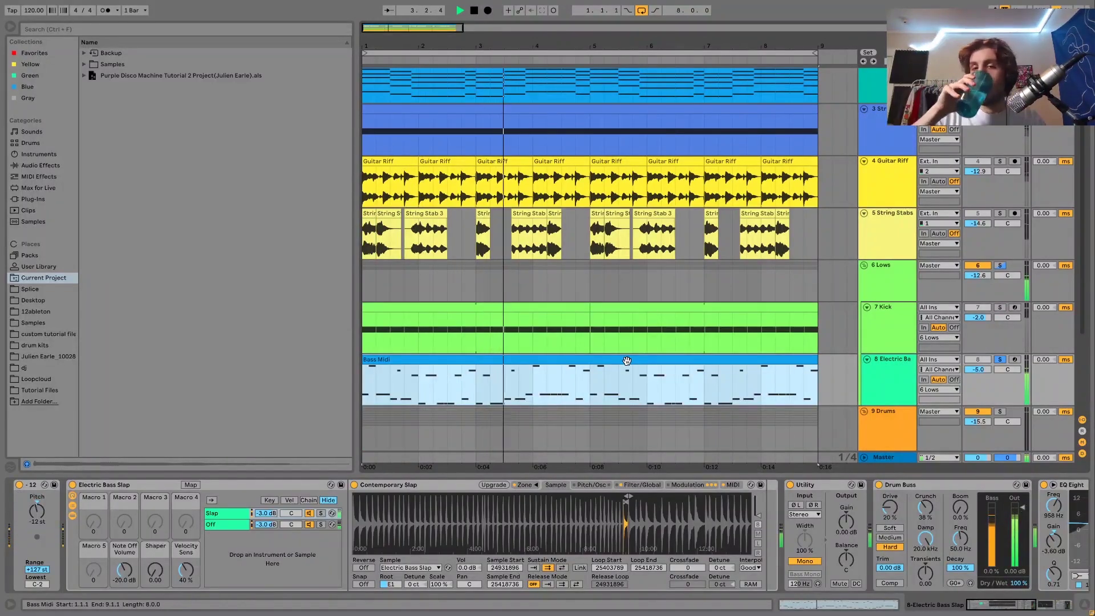
pyautogui.doubleClick(627, 360)
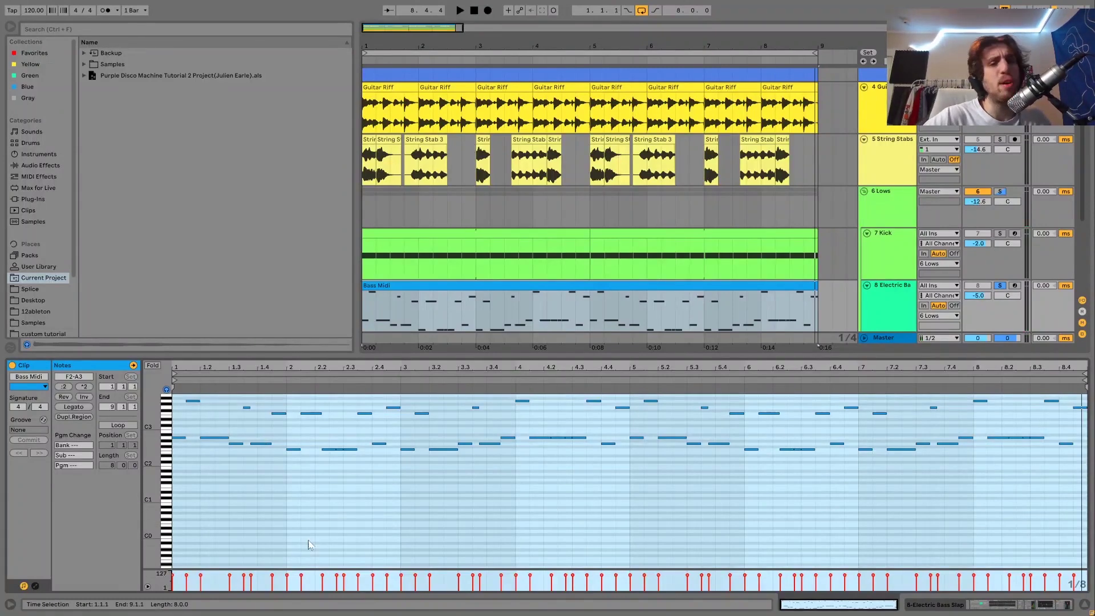
# Replay the soloed bass line from the start while examining its notes in the open Bass Midi clip
pyautogui.scroll(5, 821, 239)
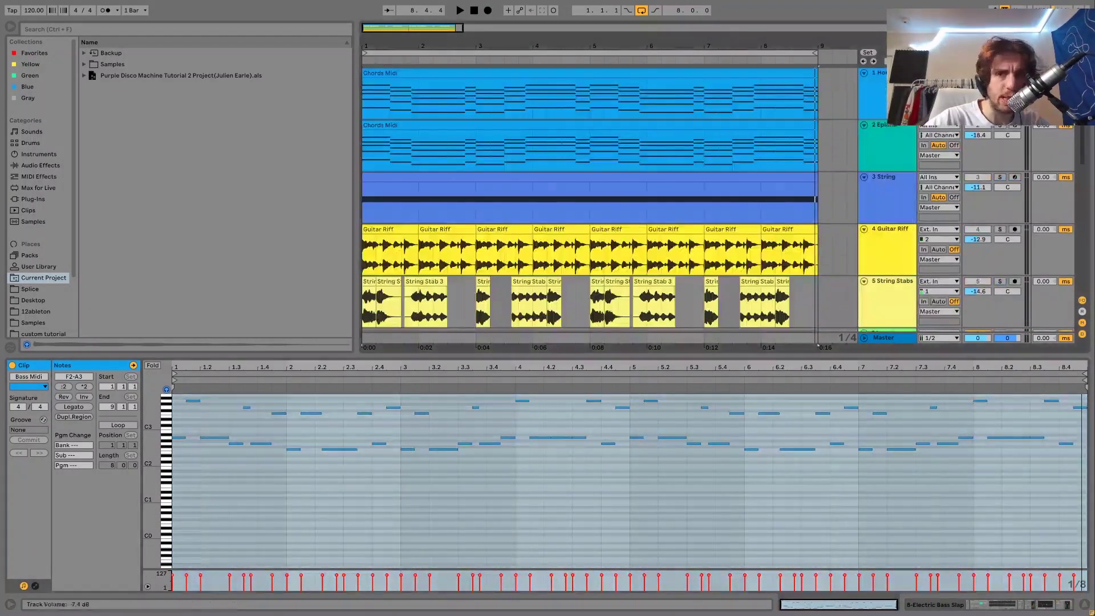
pyautogui.press('space')
pyautogui.scroll(-5, 502, 197)
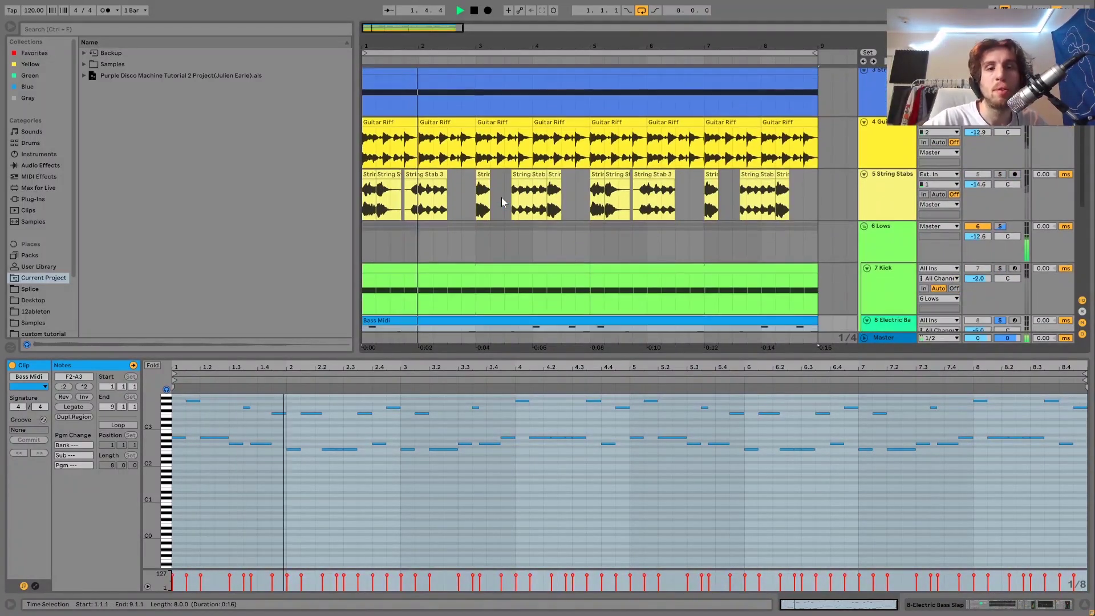
pyautogui.scroll(-3, 501, 197)
pyautogui.press('-')
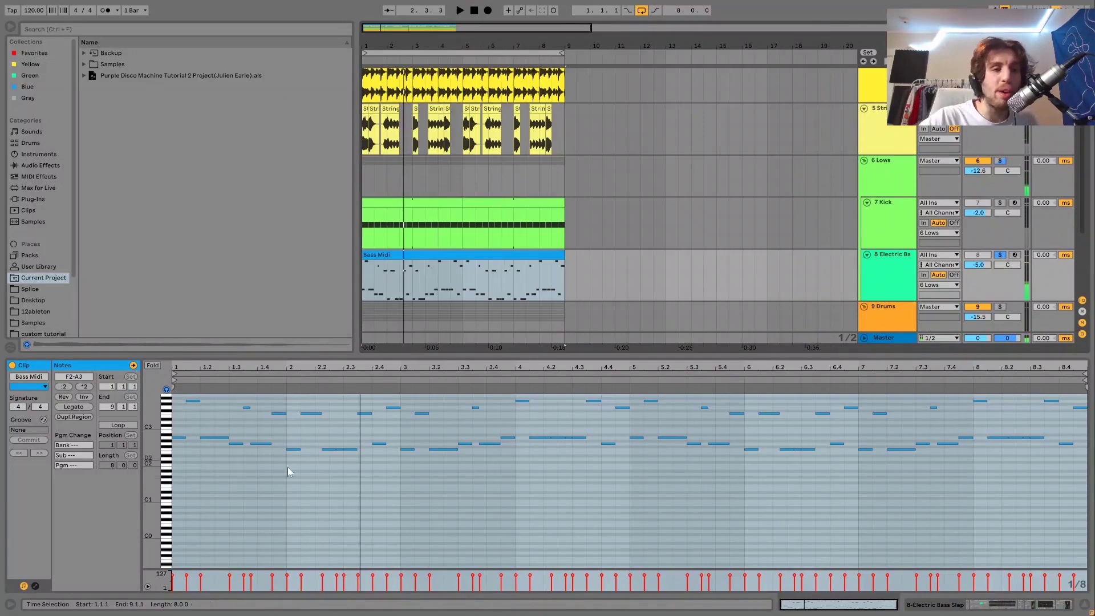
pyautogui.press('+')
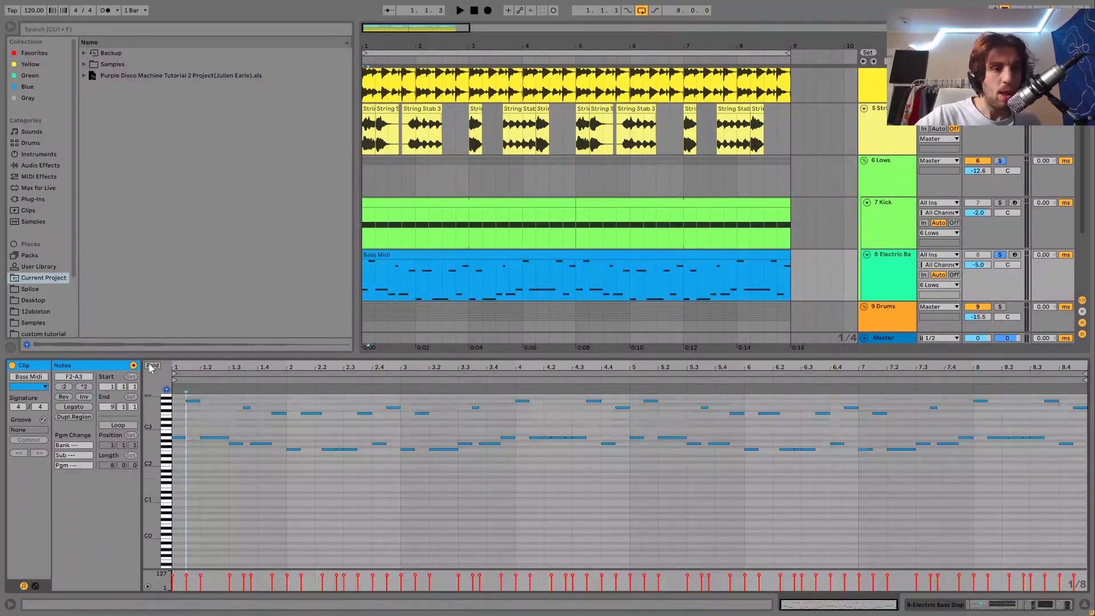
# Fold the Bass Midi piano roll to inspect the used pitches, unfold it and replay the bass
pyautogui.click(152, 367)
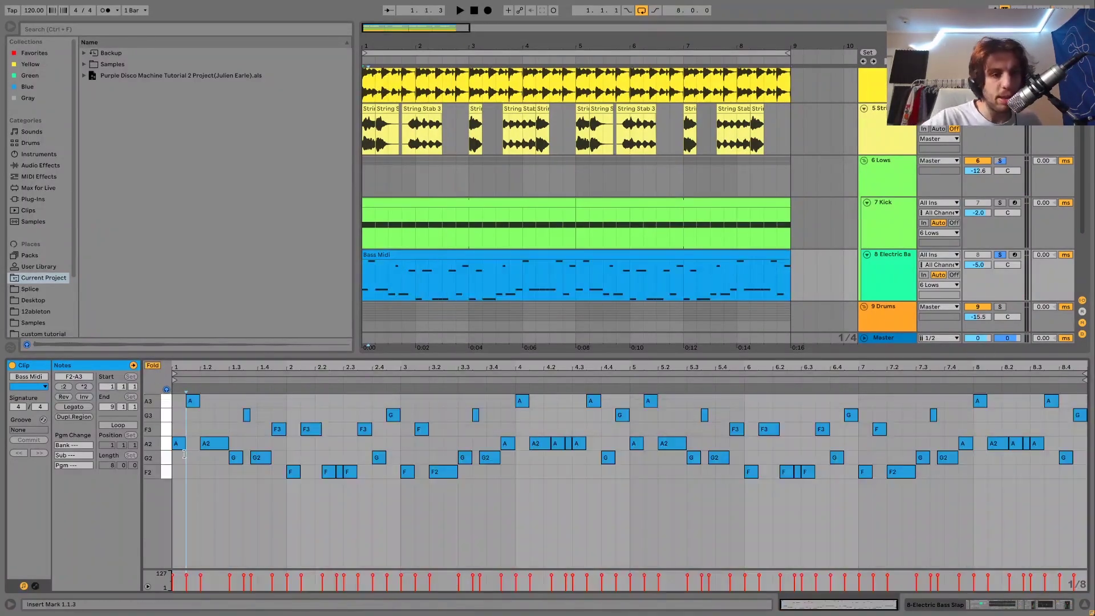
pyautogui.click(151, 367)
pyautogui.press('space')
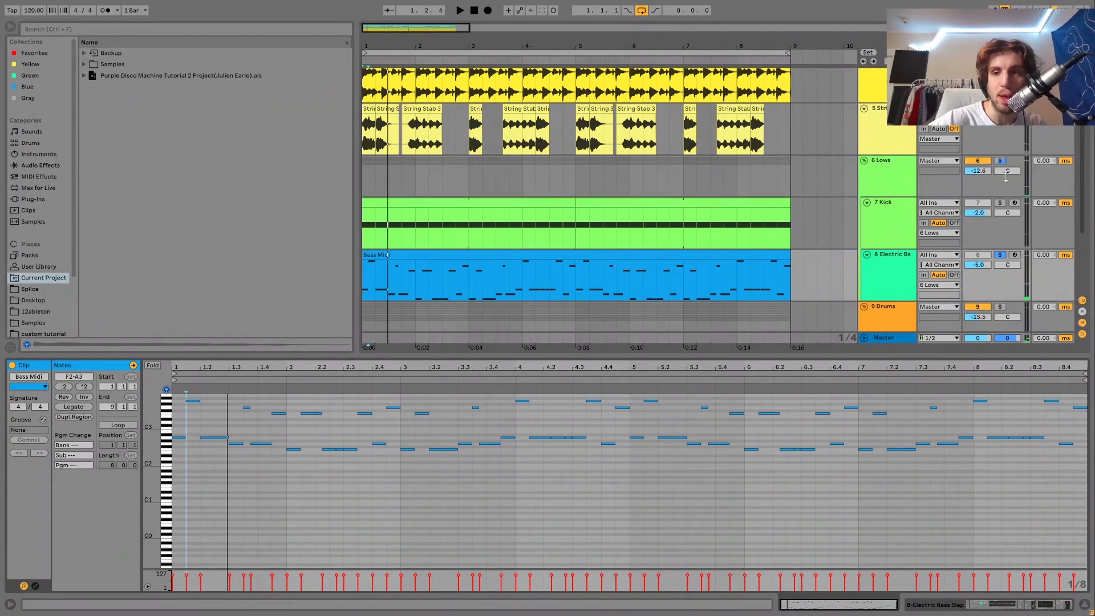
# Clear the solo and play the full arrangement from the start with the Bass Midi clip selected
pyautogui.click(1000, 161)
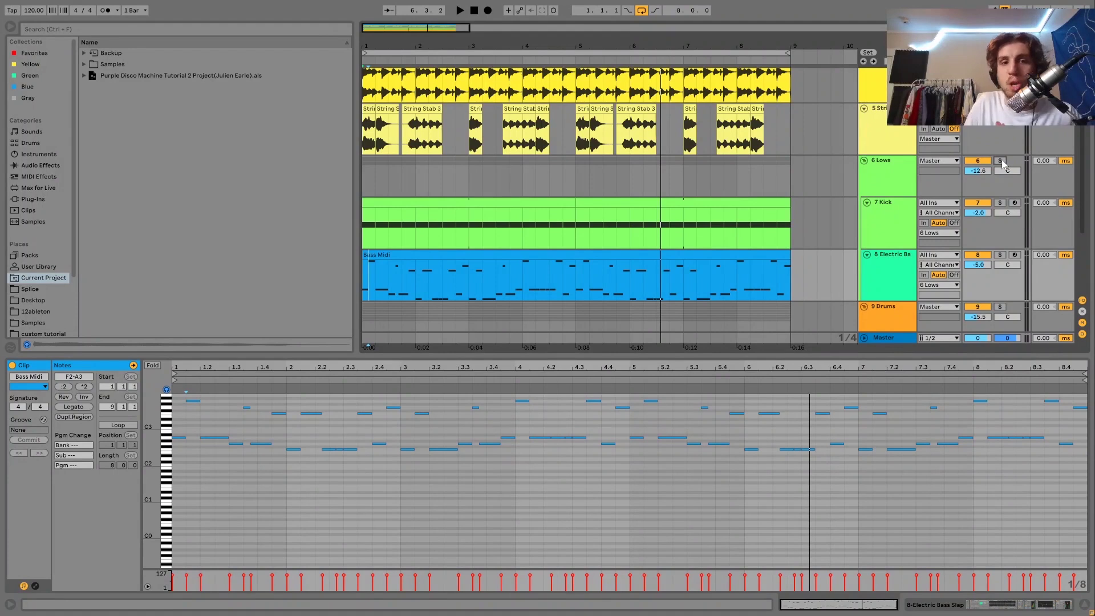
pyautogui.press('space')
pyautogui.click(578, 251)
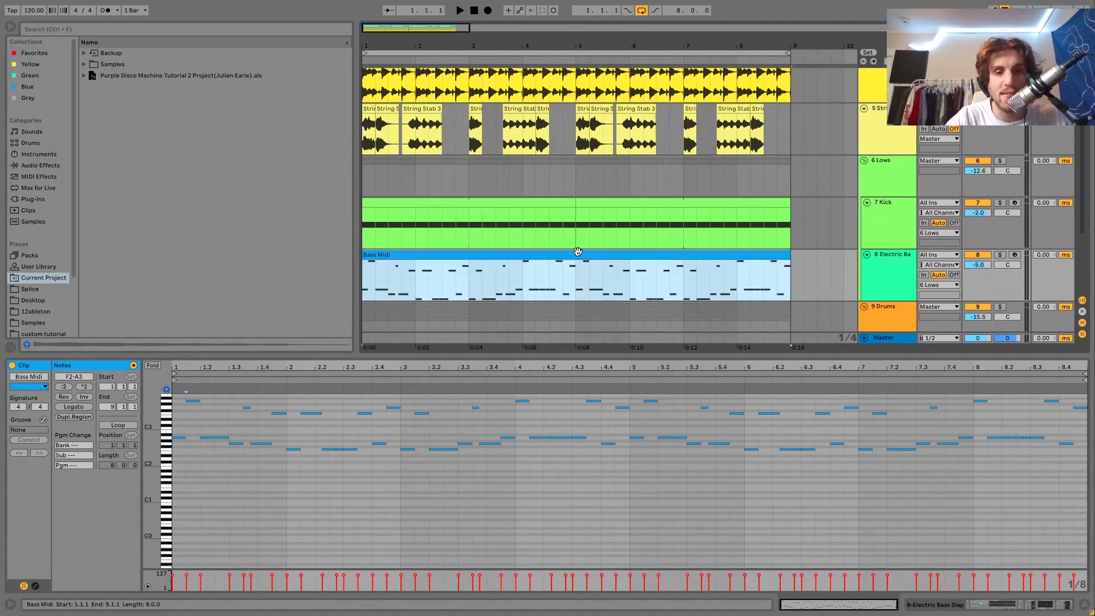
pyautogui.press('space')
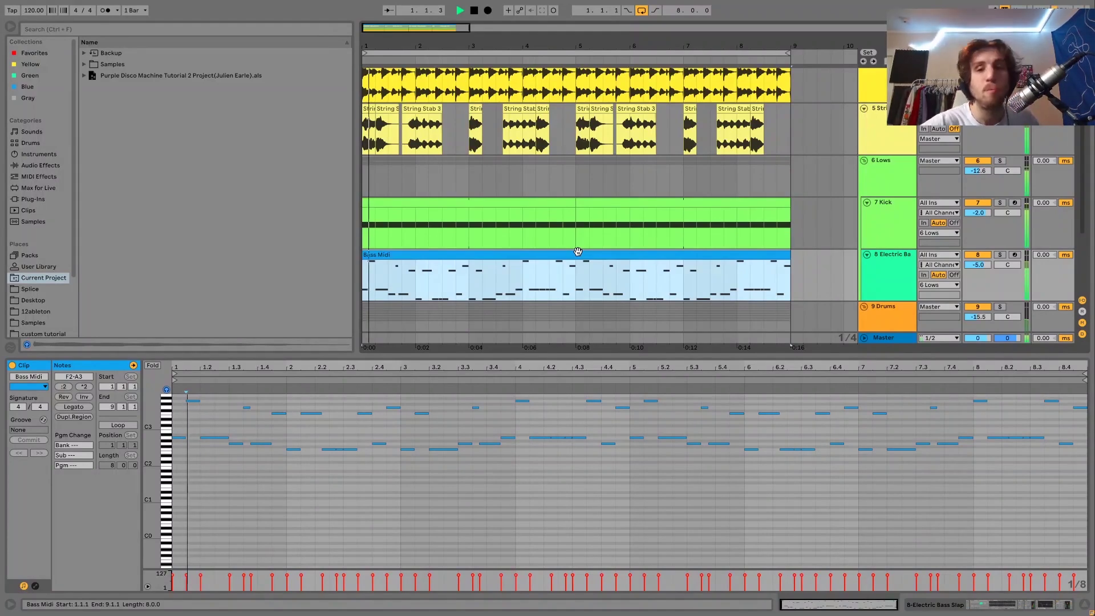
# Show the Electric Bass track's devices, solo the track, hide the devices inside its Electric Bass Slap rack and play it
pyautogui.click(901, 259)
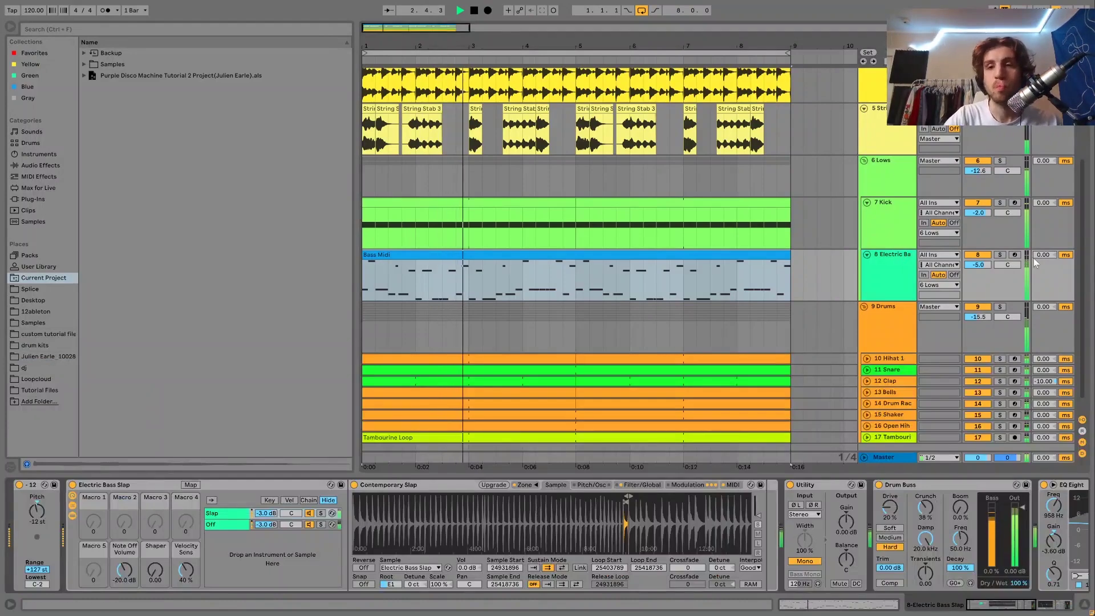
pyautogui.click(1000, 254)
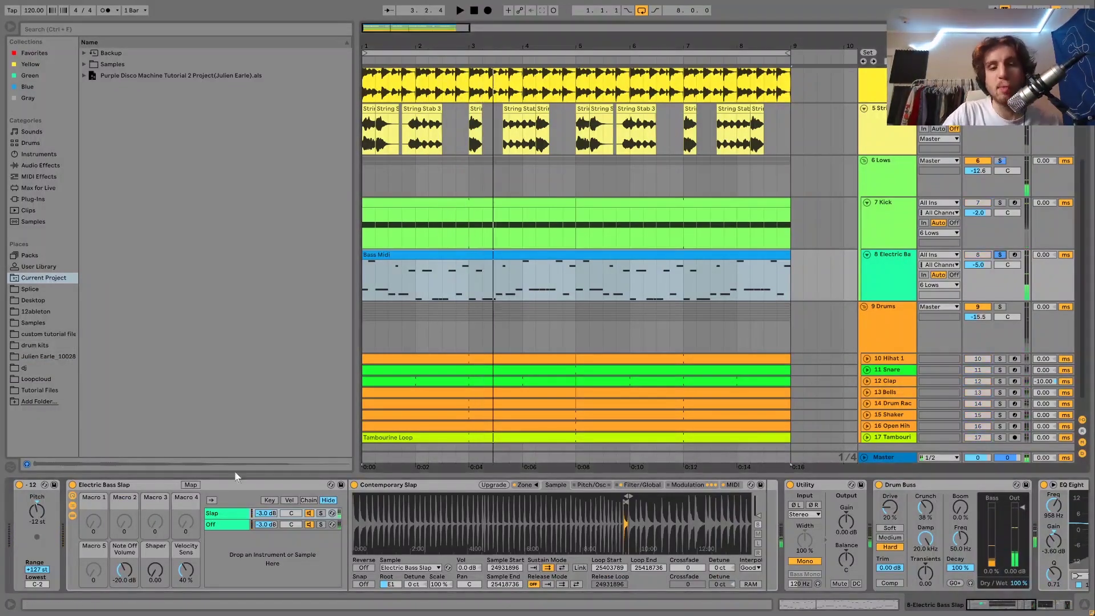
pyautogui.click(72, 515)
pyautogui.press('space')
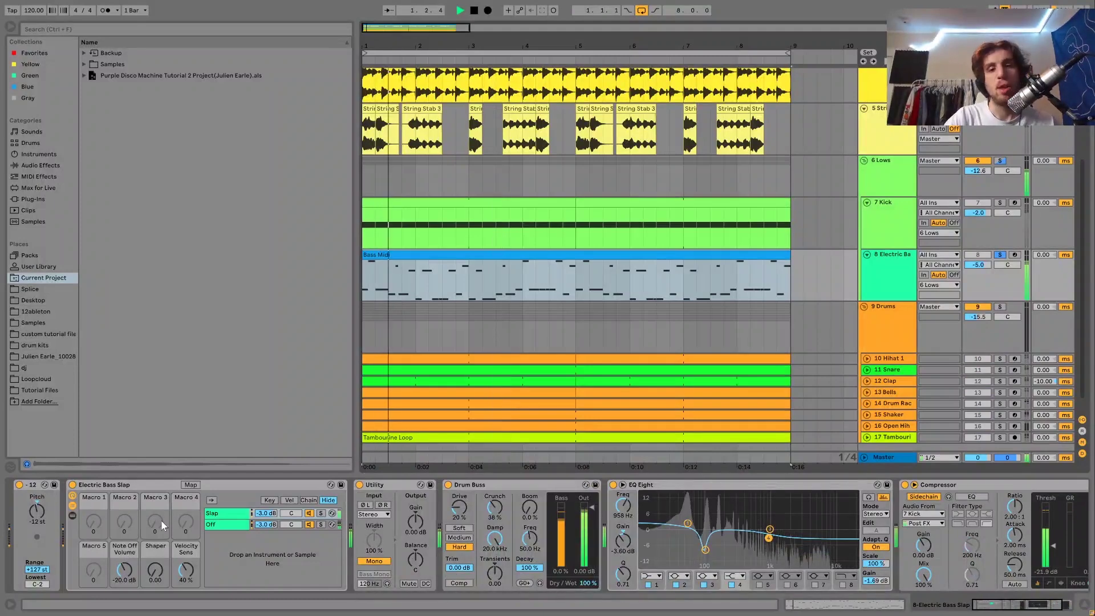
pyautogui.press('space')
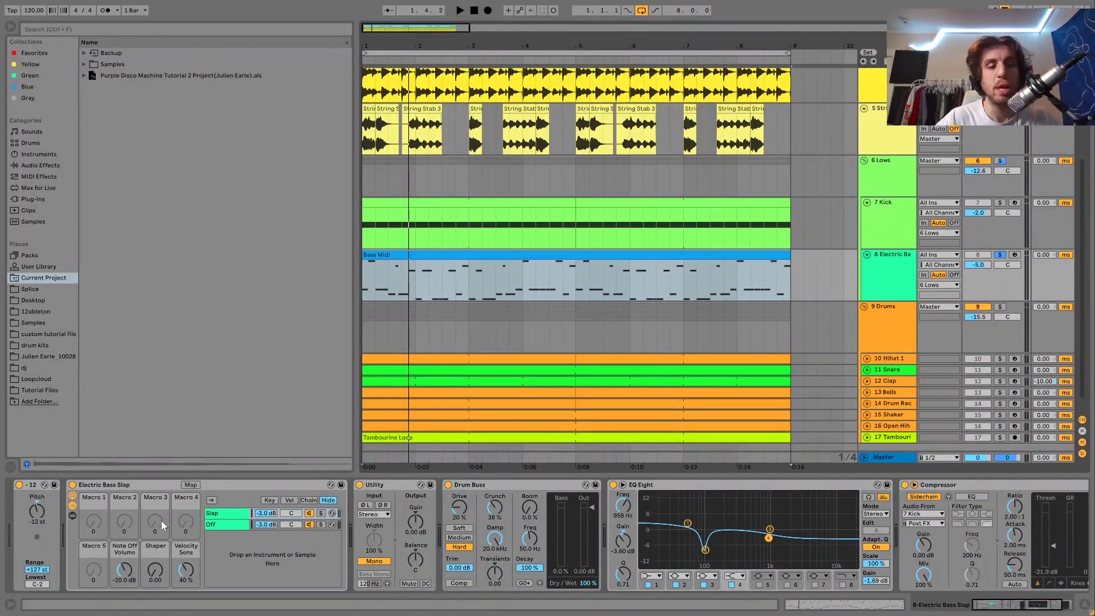
# Play the soloed bass with its Utility bypassed for comparison, and re-enable the device
pyautogui.press('space')
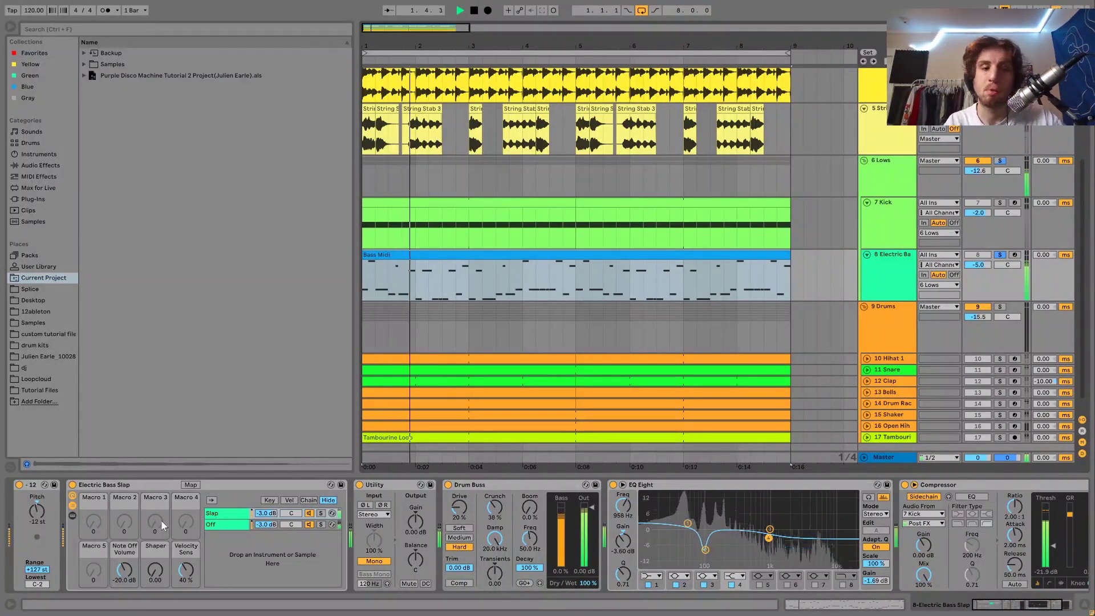
pyautogui.press('space')
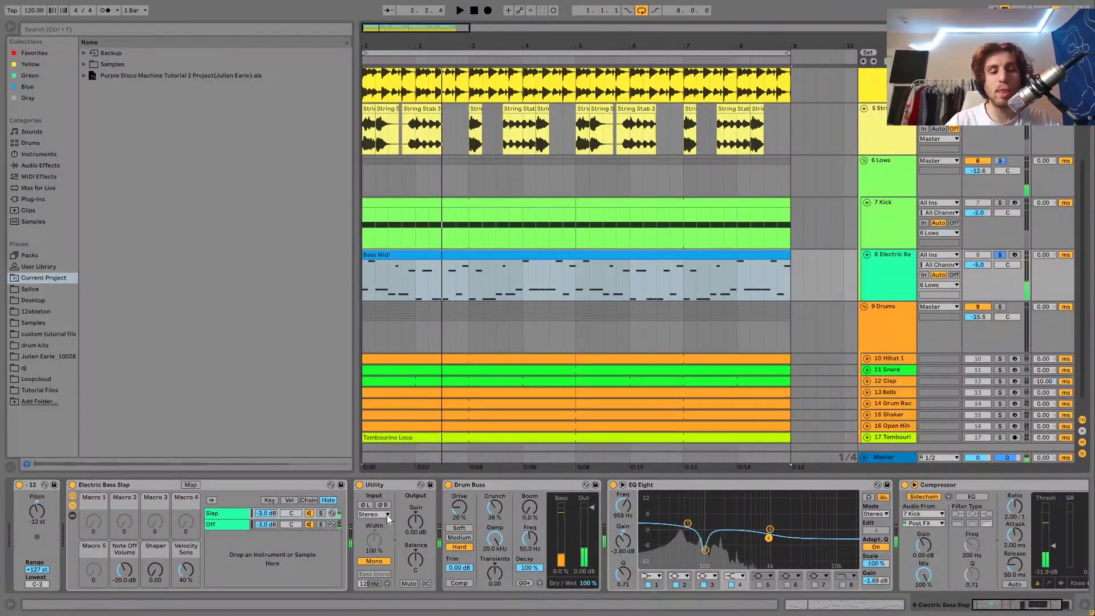
pyautogui.click(360, 485)
pyautogui.press('space')
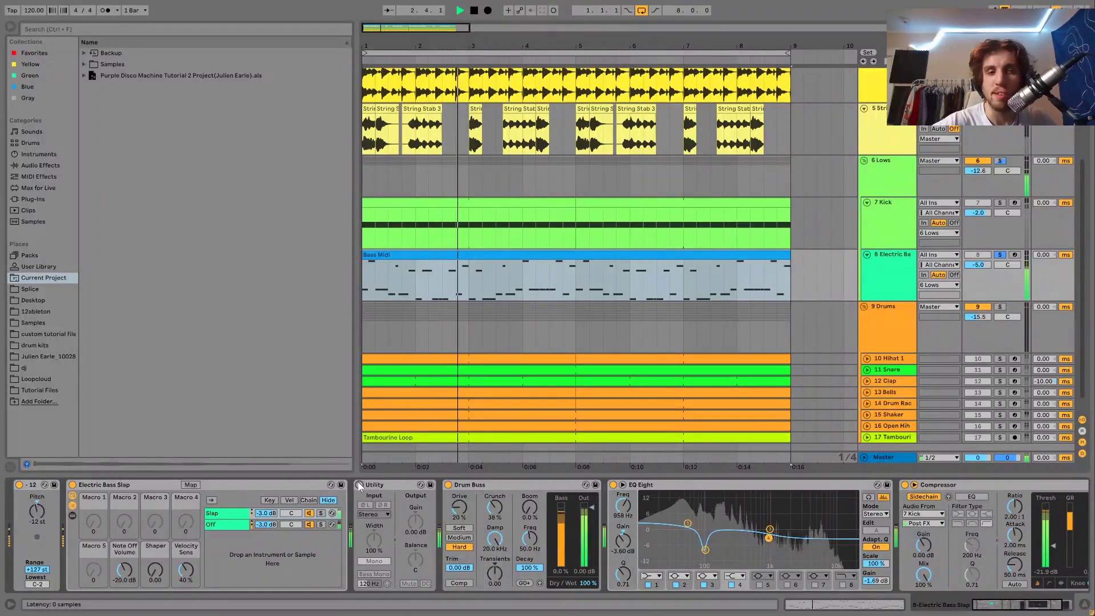
pyautogui.click(359, 484)
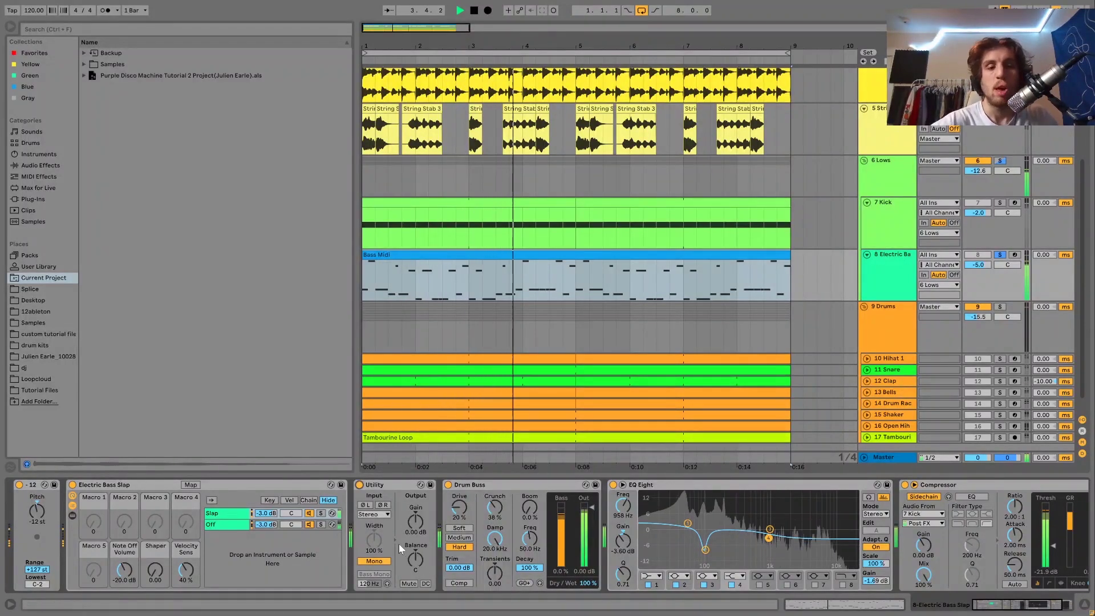
pyautogui.press('space')
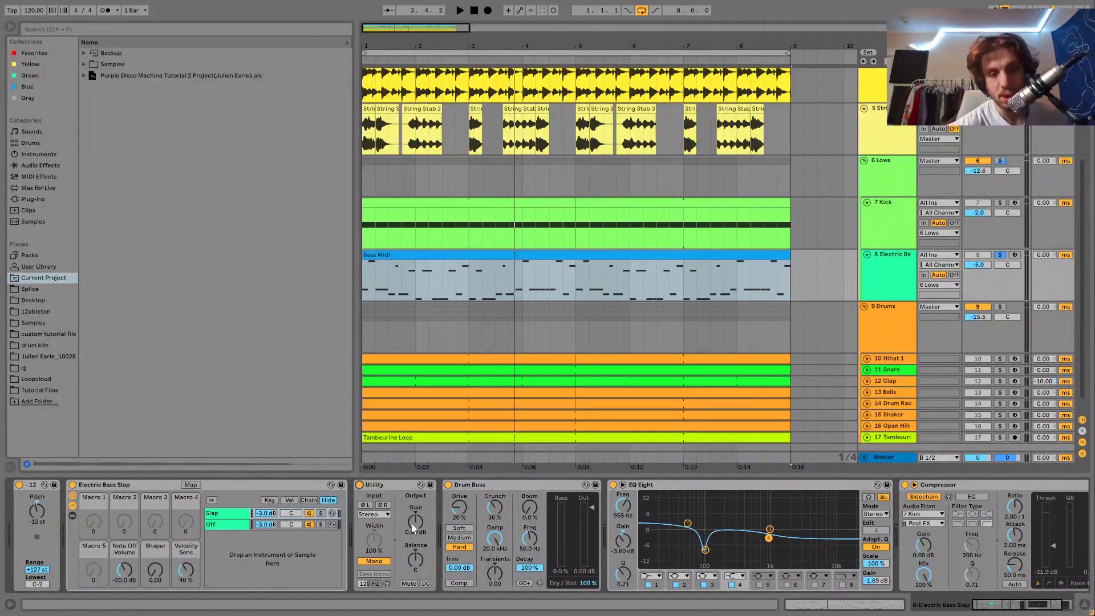
# Play the bass from the start with its Drum Buss bypassed for comparison, and re-enable the device
pyautogui.scroll(-3, 410, 523)
pyautogui.press('space')
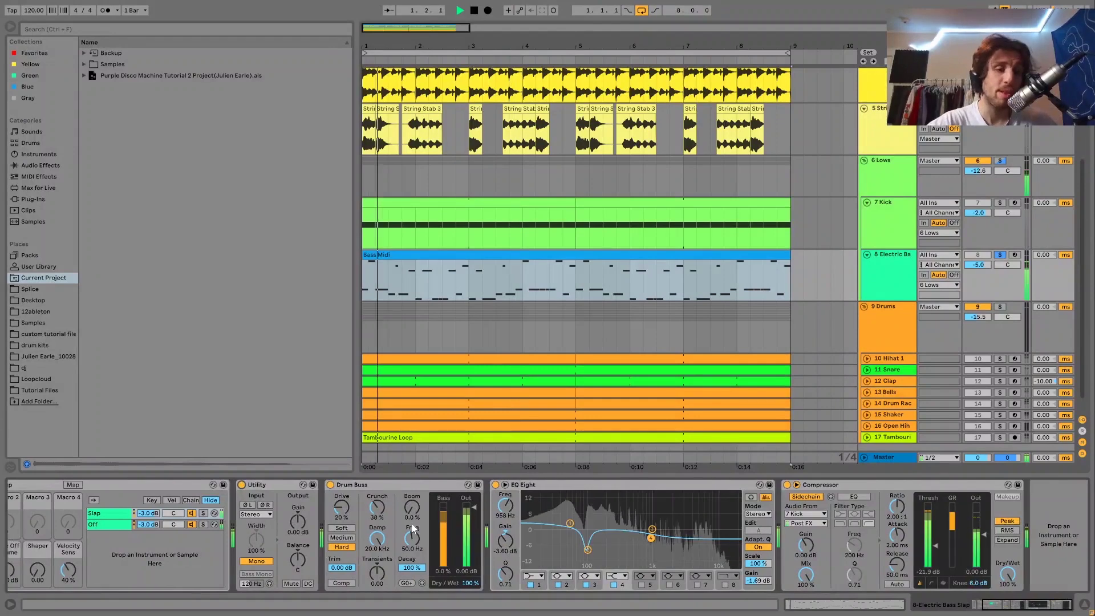
pyautogui.click(330, 485)
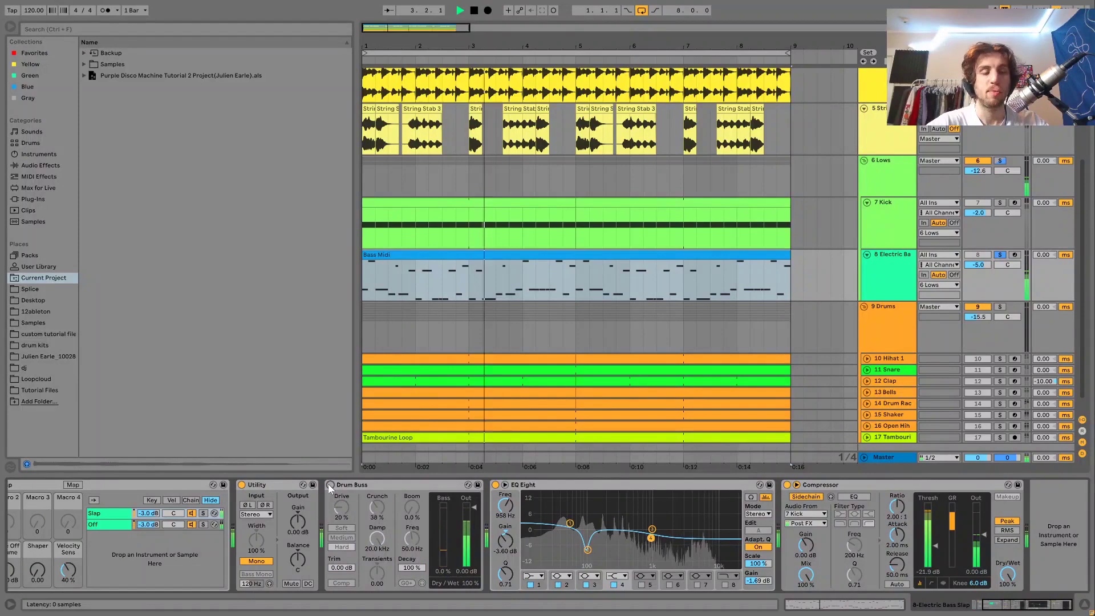
pyautogui.click(330, 484)
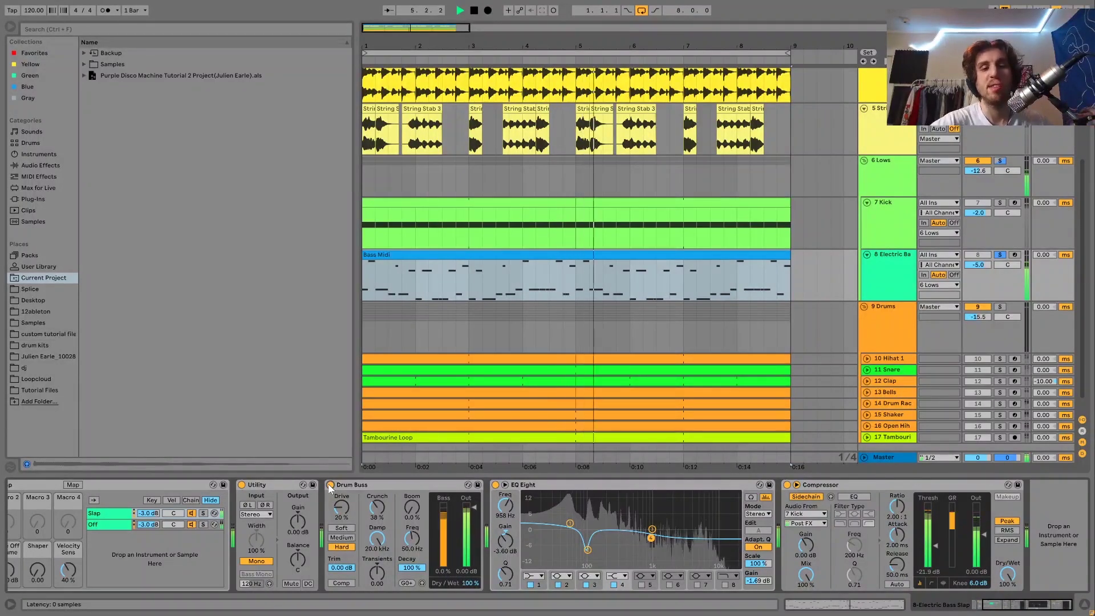
# Replay a short pass of the bass while examining its EQ Eight curve
pyautogui.press('space')
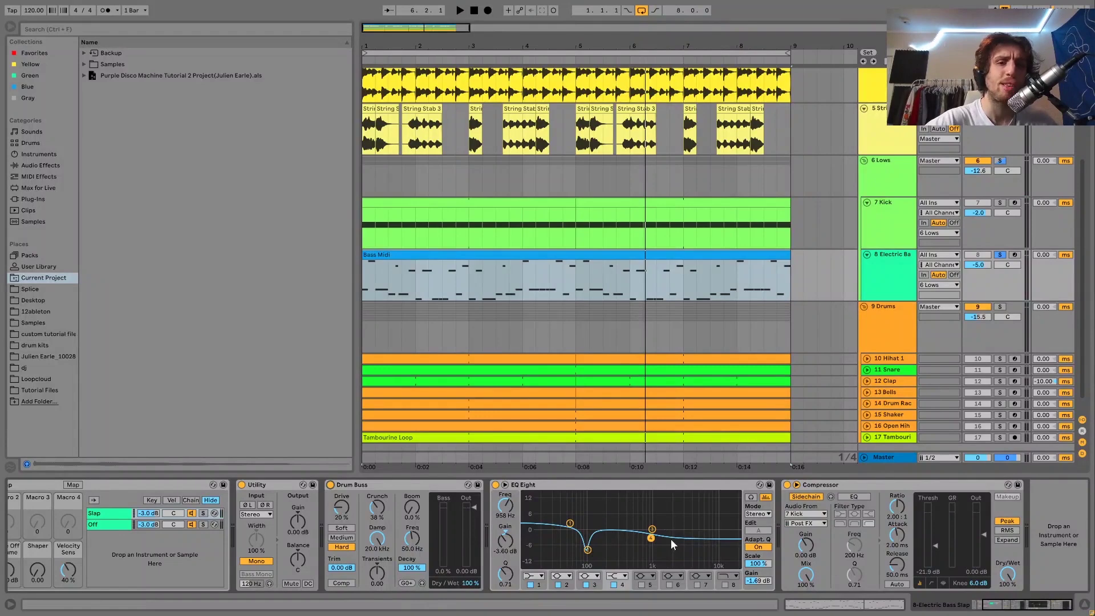
pyautogui.press('space')
pyautogui.press('space')
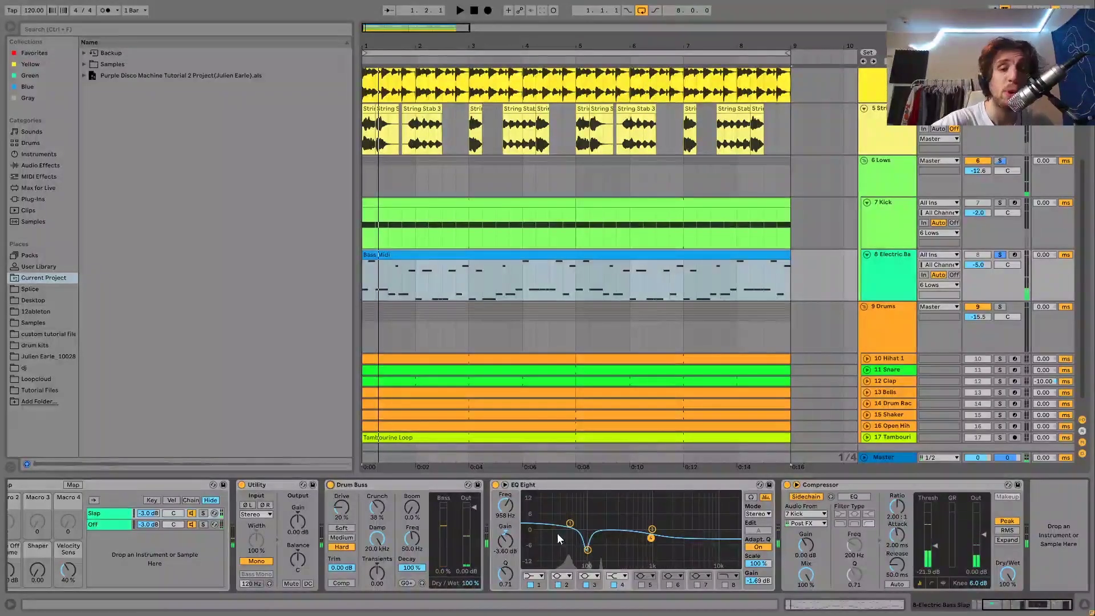
# Solo the whole Lows group in place of the Electric Bass and show the group's Saturator
pyautogui.click(1000, 160)
pyautogui.click(893, 175)
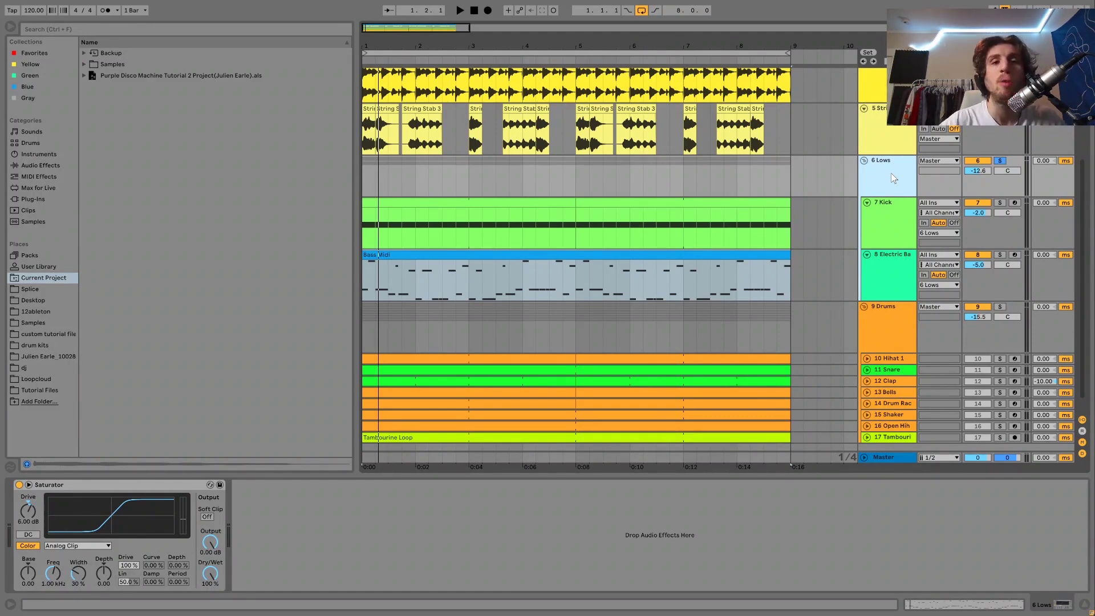
# Play the soloed Lows group with its Saturator bypassed for comparison, re-enable the device and replay the group
pyautogui.click(19, 485)
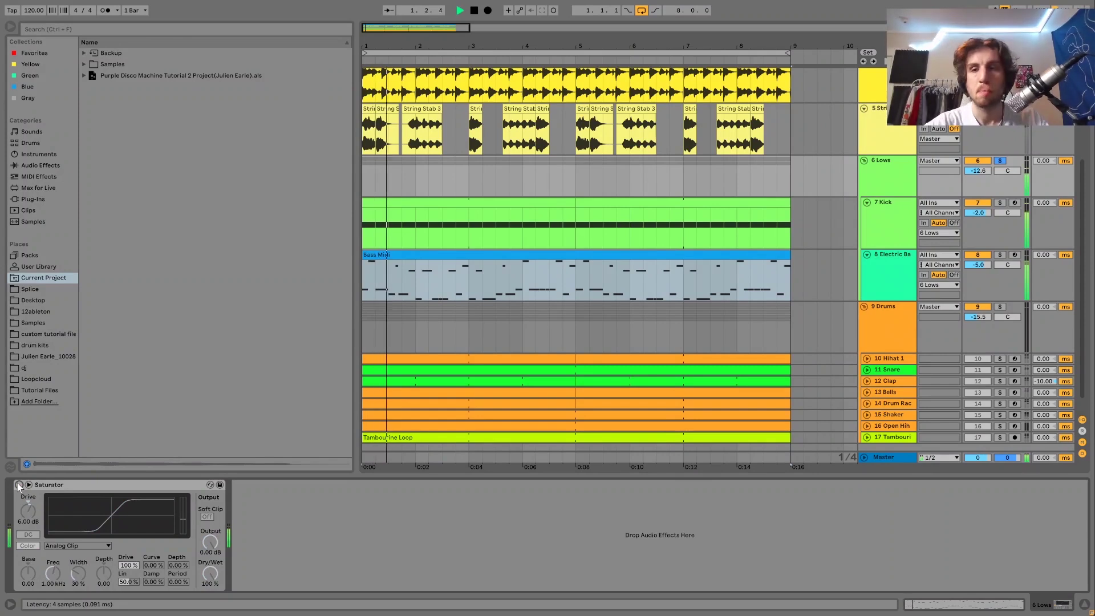
pyautogui.click(19, 485)
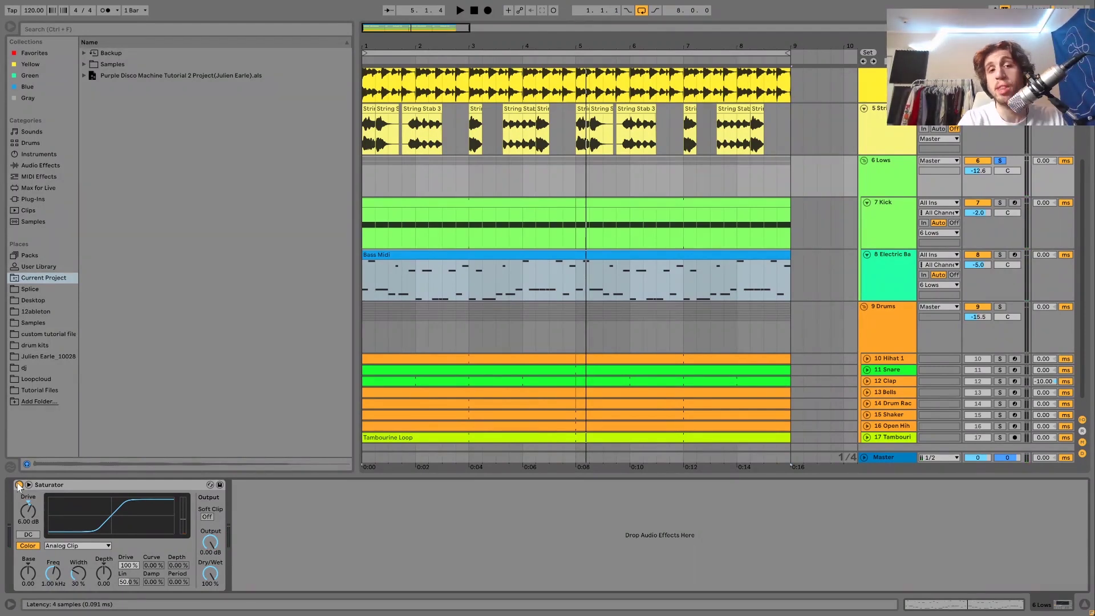
pyautogui.press('space')
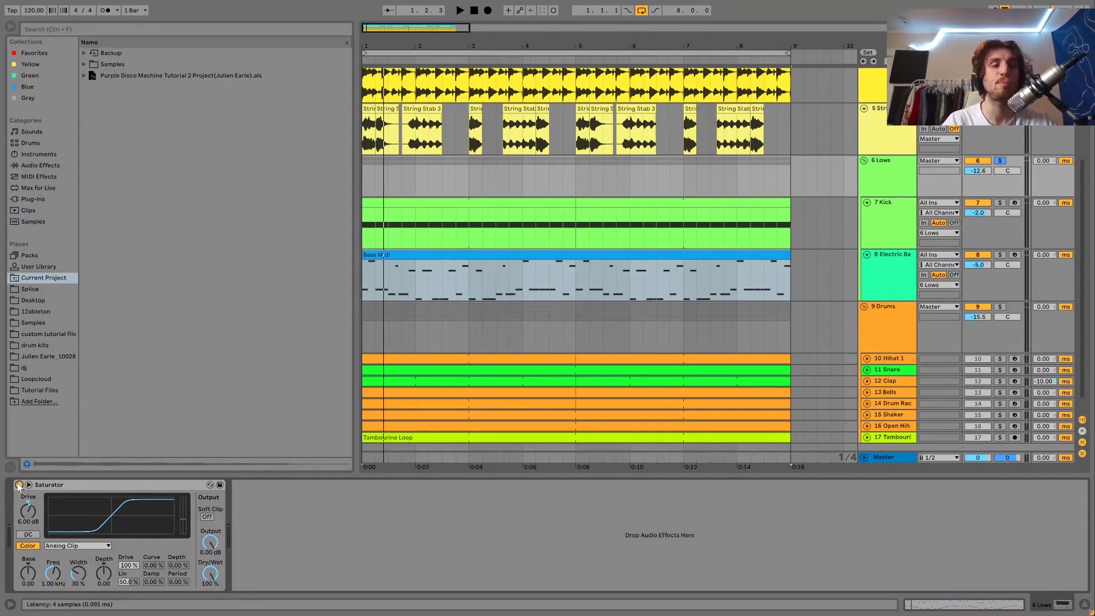
pyautogui.press('space')
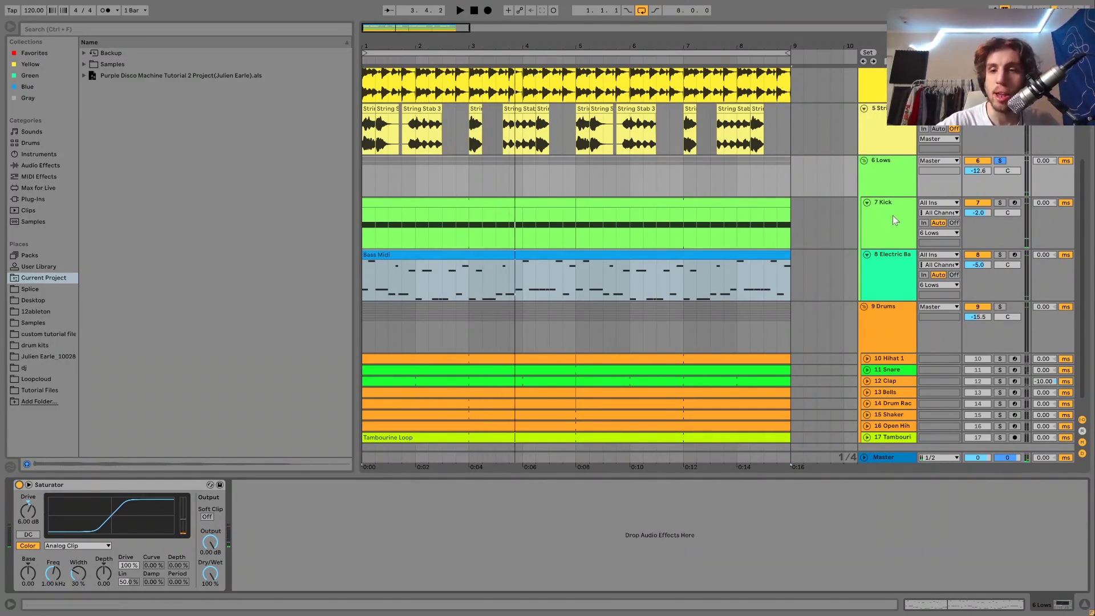
# Solo the Drums group in place of the Lows group and play it from the start
pyautogui.click(1000, 306)
pyautogui.press('space')
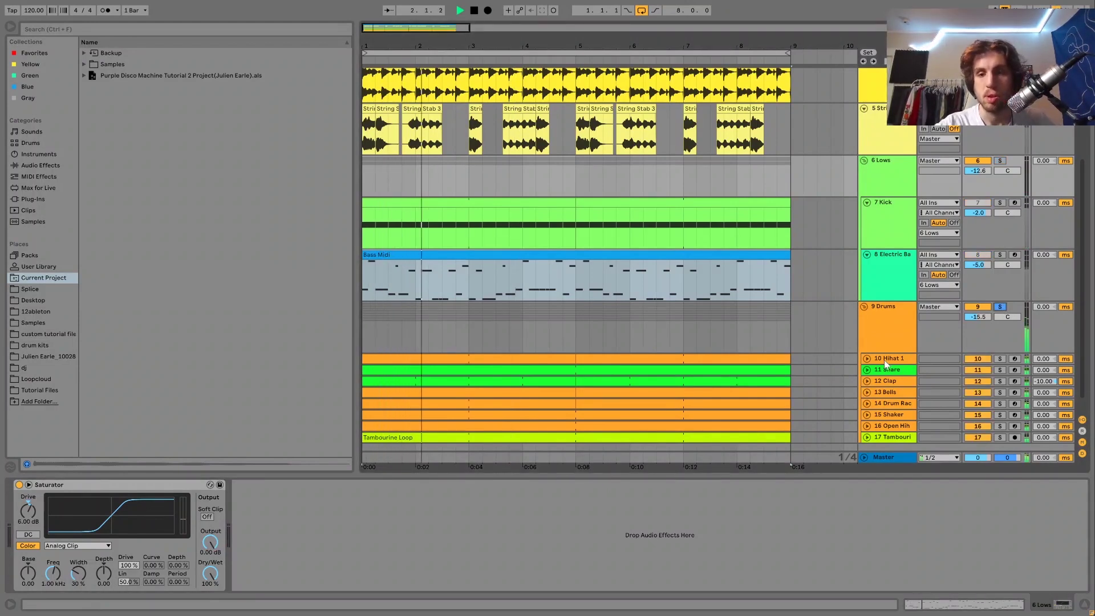
pyautogui.scroll(-1, 885, 363)
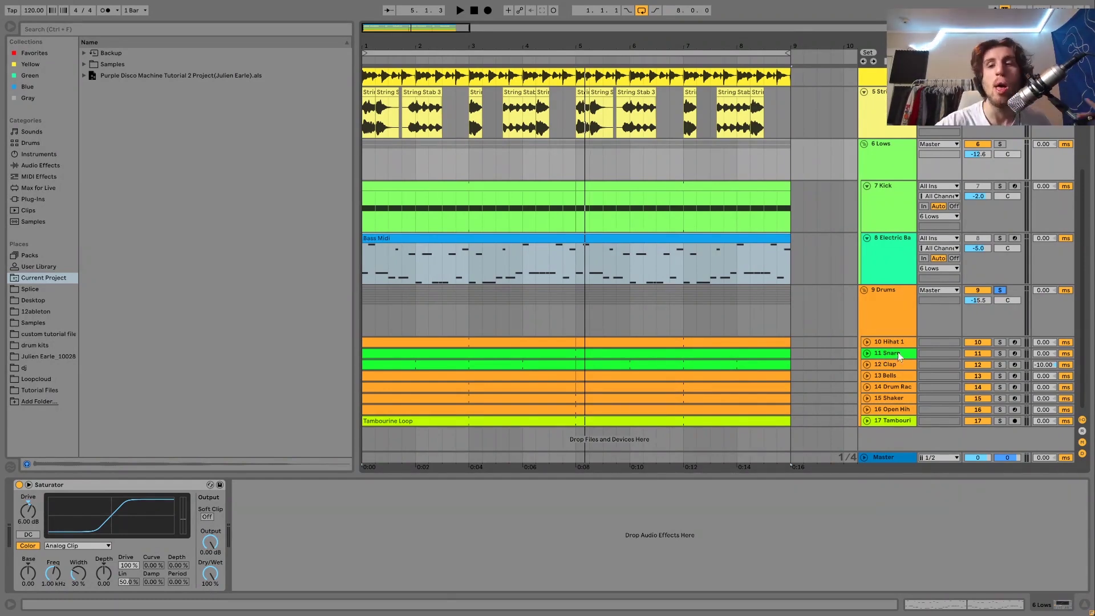
# Solo the Hihat 1 track within the Drums group, play it, and unfold the track to show its clips
pyautogui.click(897, 343)
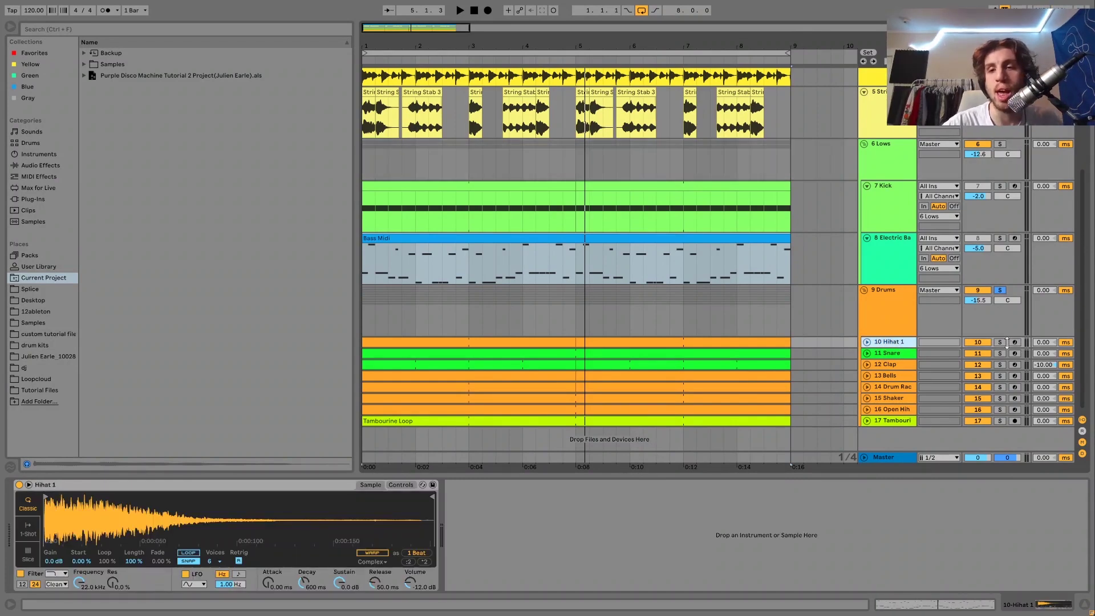
pyautogui.click(1000, 342)
pyautogui.press('space')
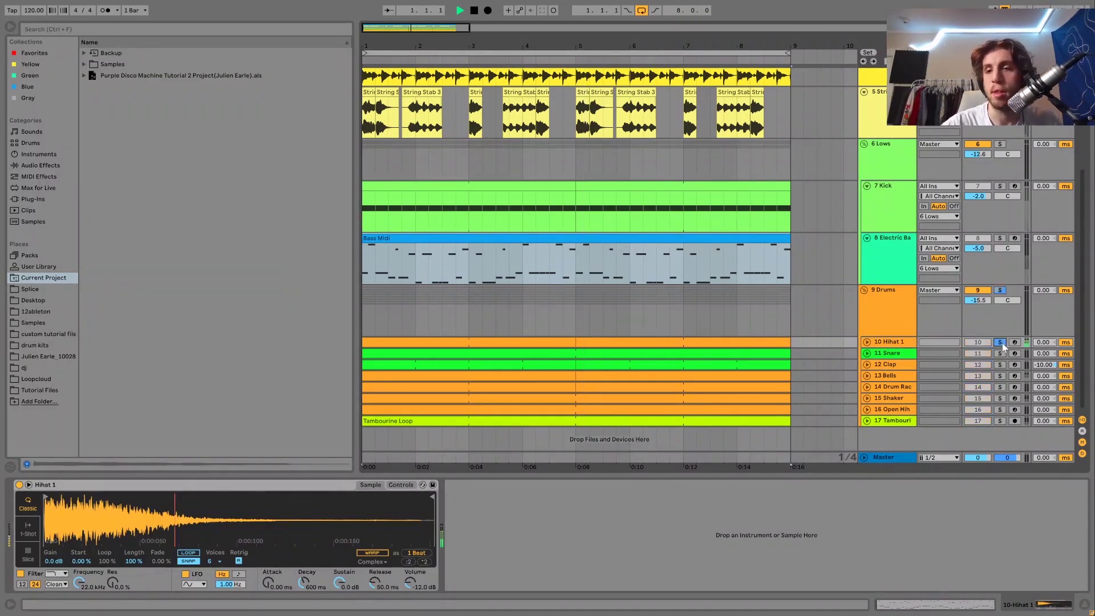
pyautogui.click(867, 342)
pyautogui.click(880, 343)
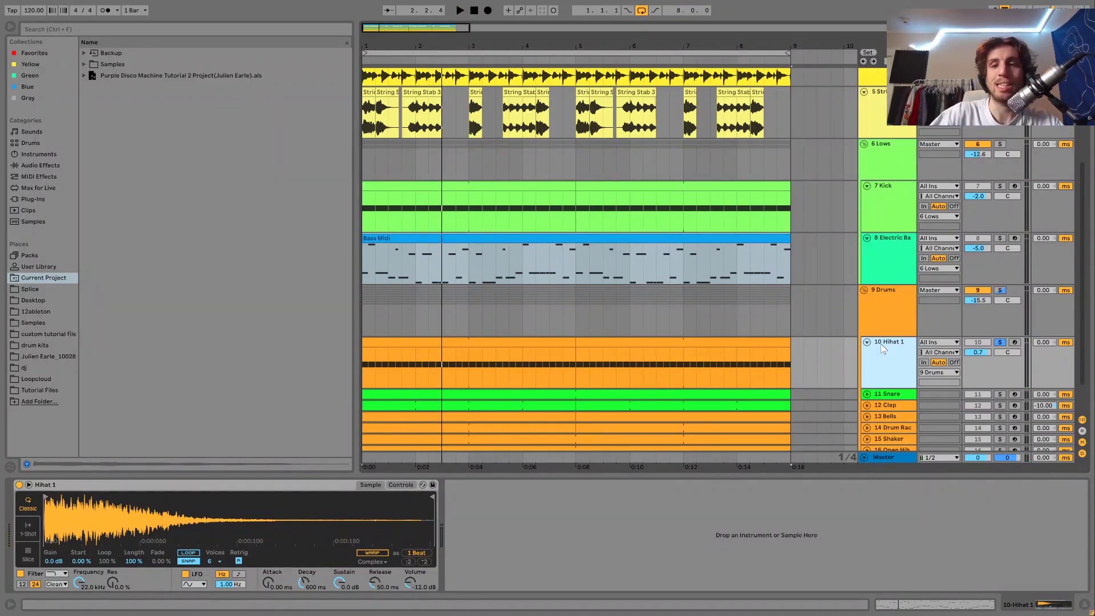
# Add the Snare, Clap and Kick tracks to the soloed Hihat 1 and play them together
pyautogui.click(1000, 394)
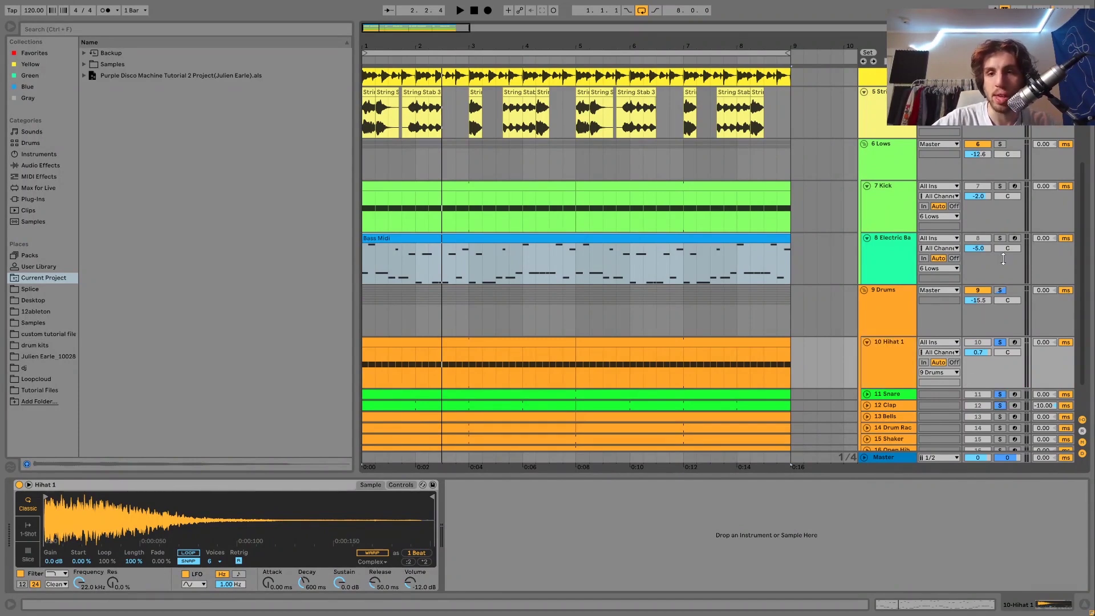
pyautogui.click(1002, 187)
pyautogui.press('space')
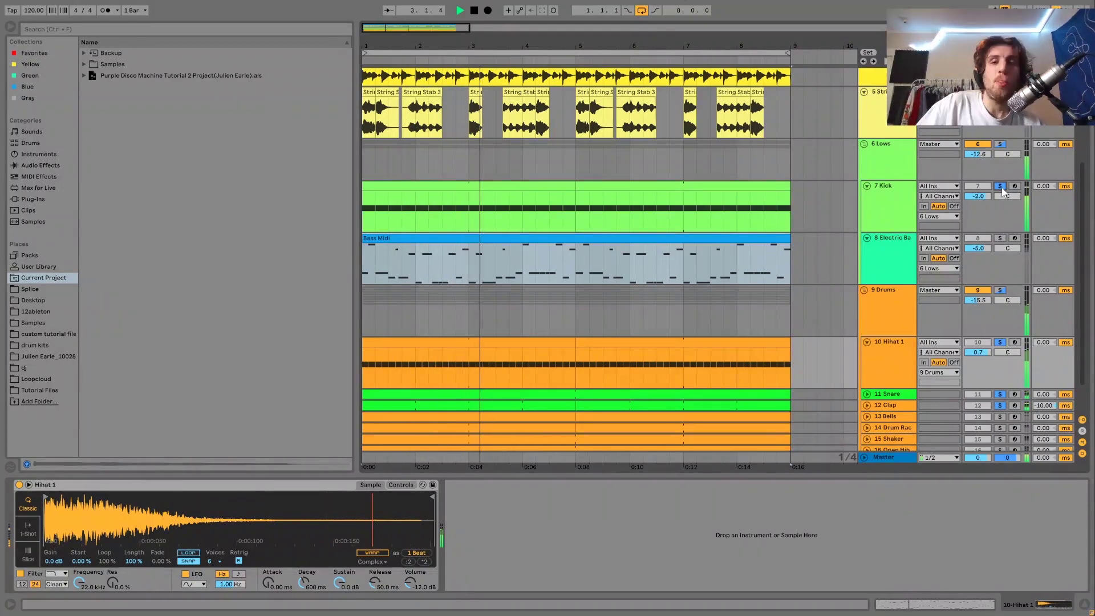
pyautogui.press('space')
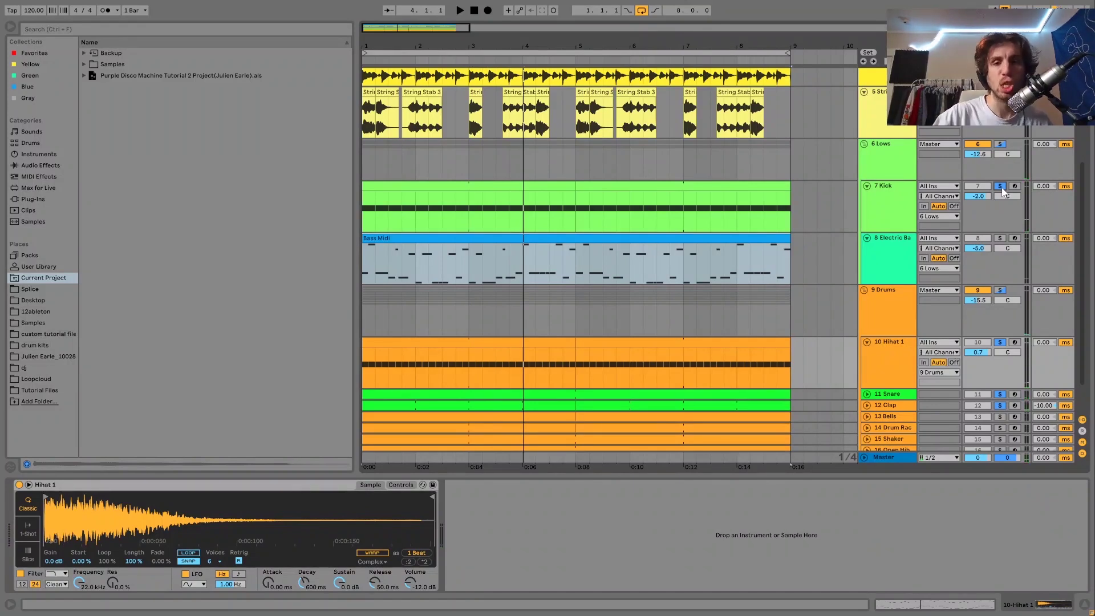
# Play Hihat 1 soloed on its own and open its first MIDI clip to examine the notes and velocities
pyautogui.click(1000, 342)
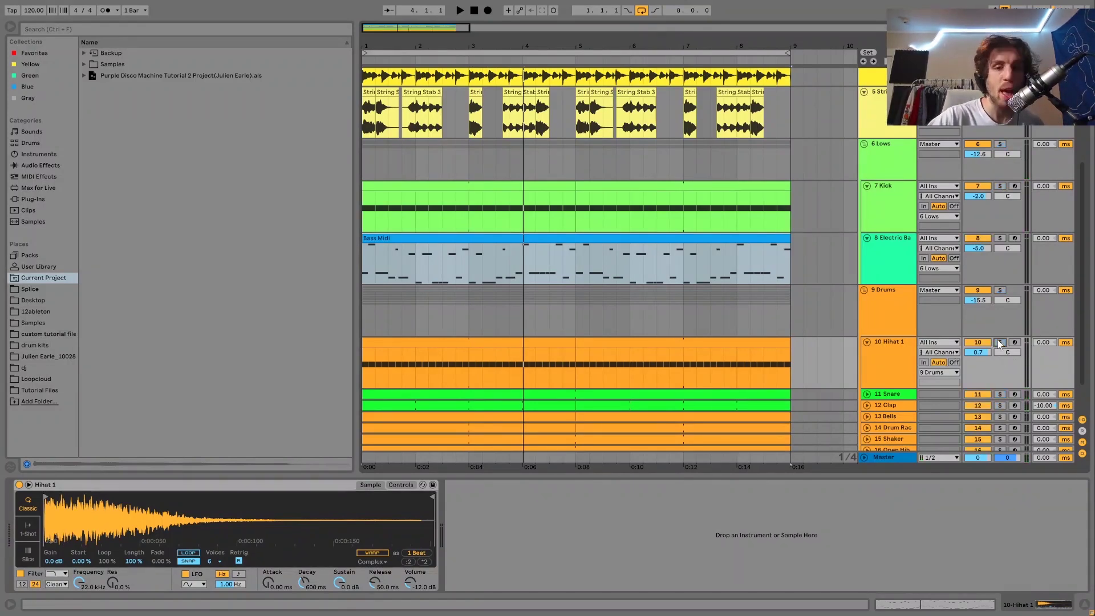
pyautogui.press('space')
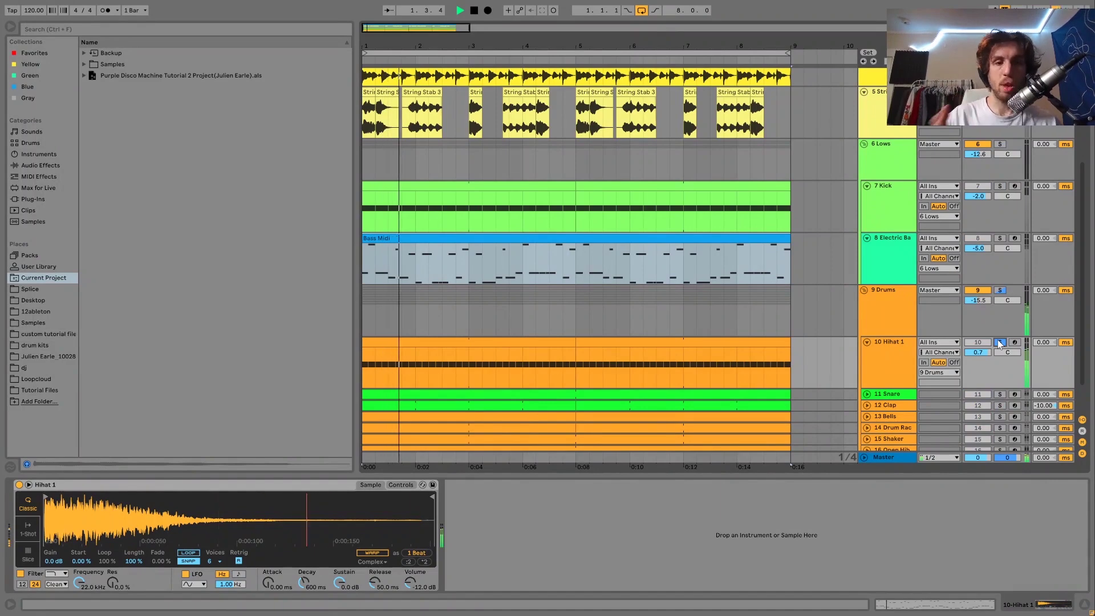
pyautogui.press('space')
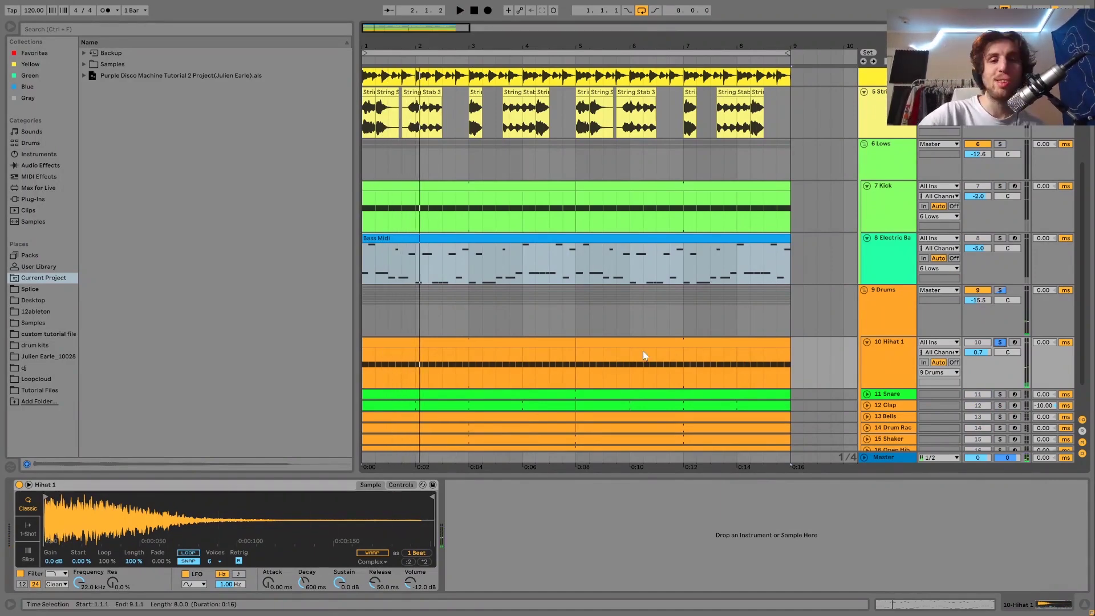
pyautogui.doubleClick(542, 342)
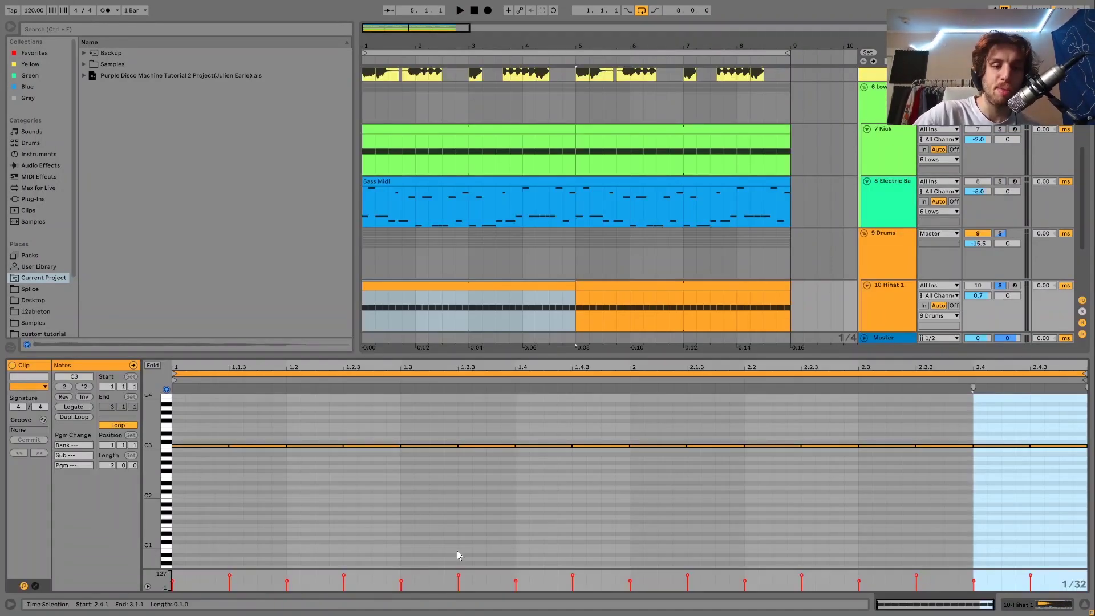
# Return to Hihat 1's devices, clear its solo, and play the full mix with the hi-hat muted and unmuted for comparison
pyautogui.click(872, 322)
pyautogui.click(1001, 300)
pyautogui.press('space')
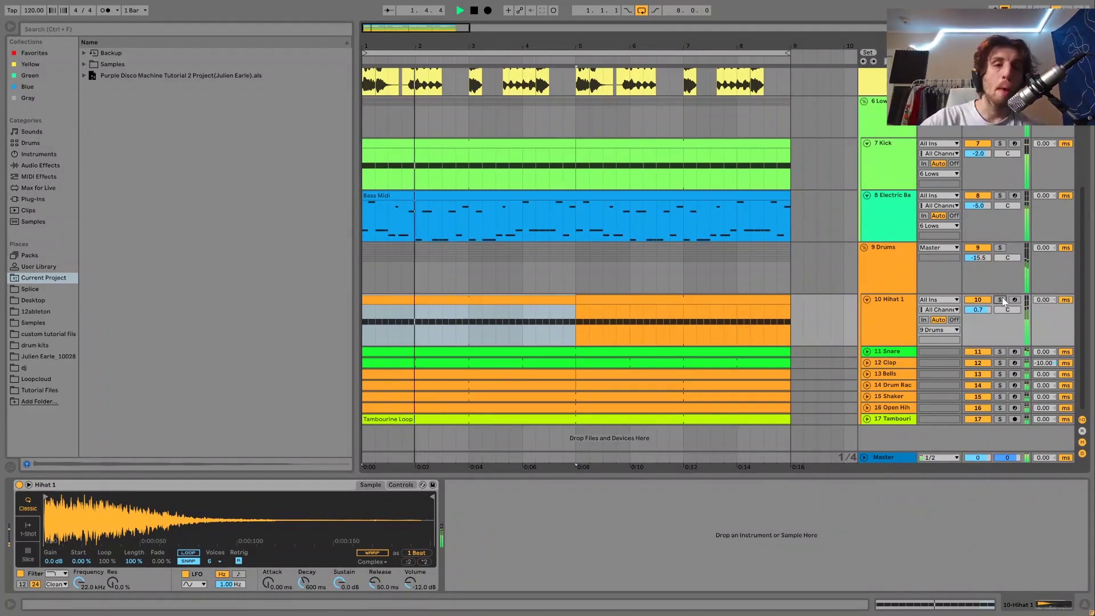
pyautogui.click(985, 303)
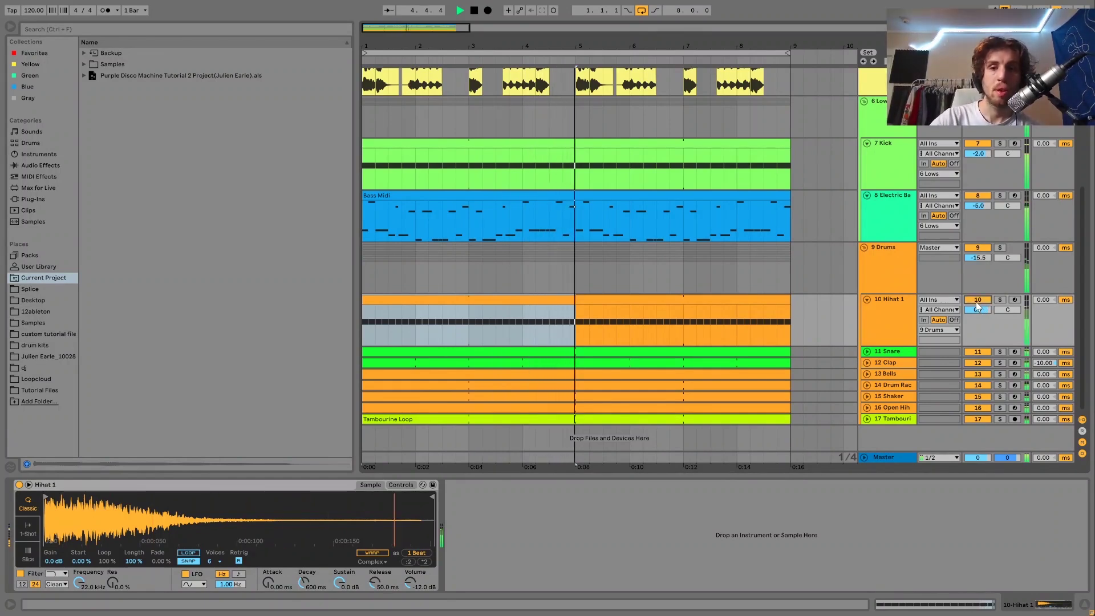
pyautogui.press('space')
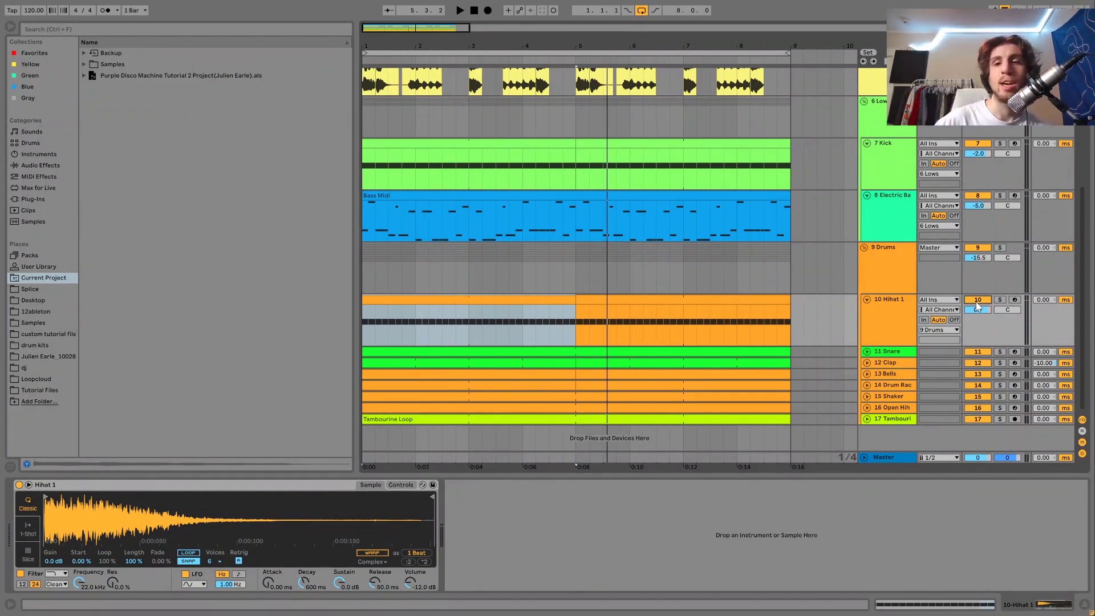
# Solo the Snare and Clap tracks, play them together, and unfold both tracks in the arrangement
pyautogui.click(894, 352)
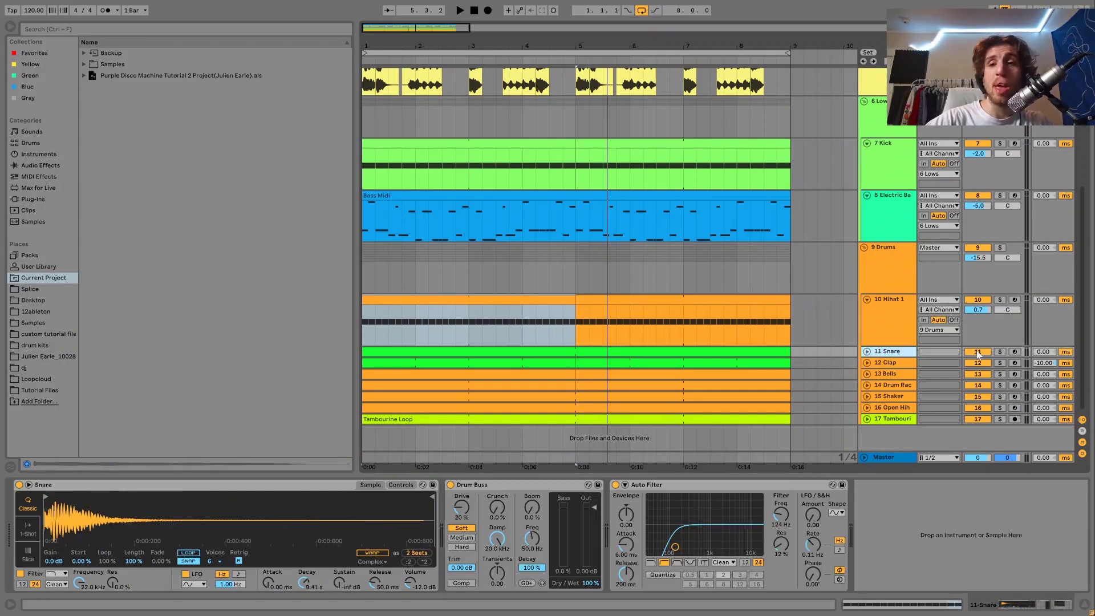
pyautogui.click(999, 352)
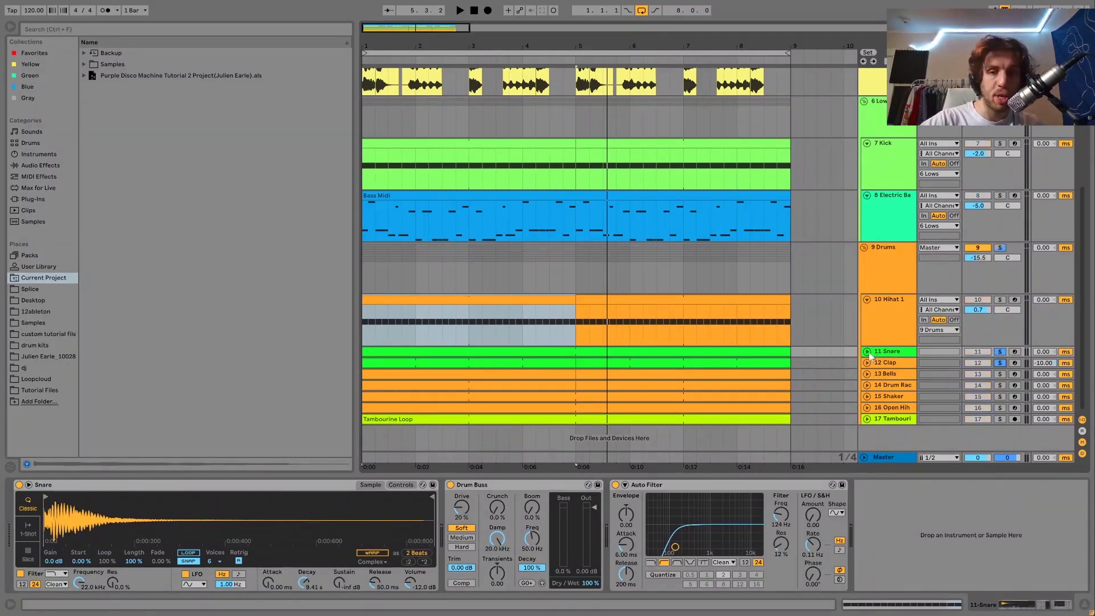
pyautogui.click(867, 363)
pyautogui.press('space')
pyautogui.click(866, 351)
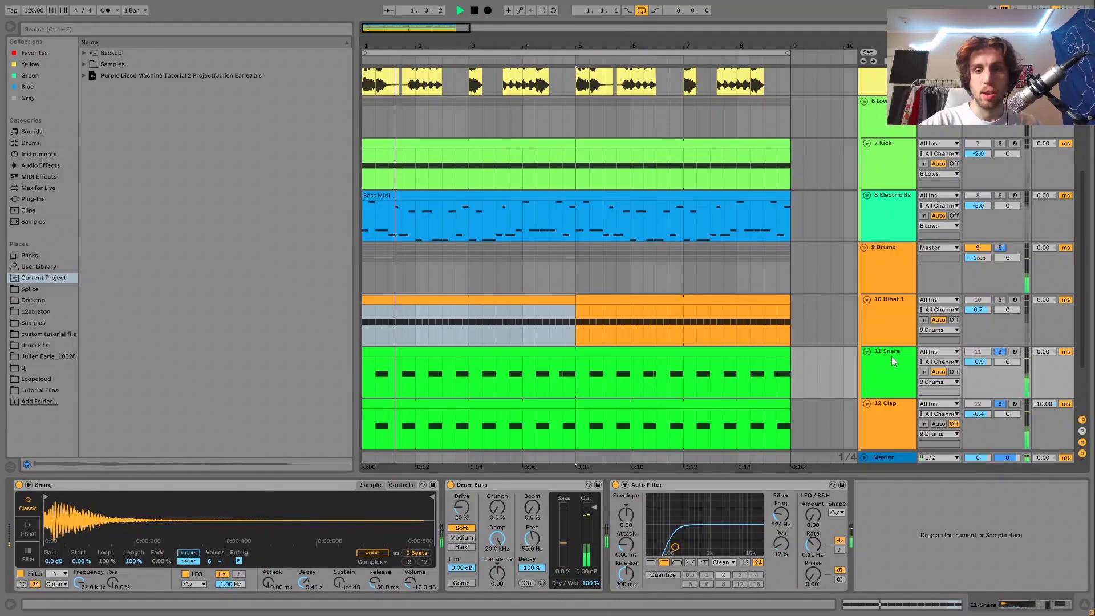
pyautogui.click(897, 419)
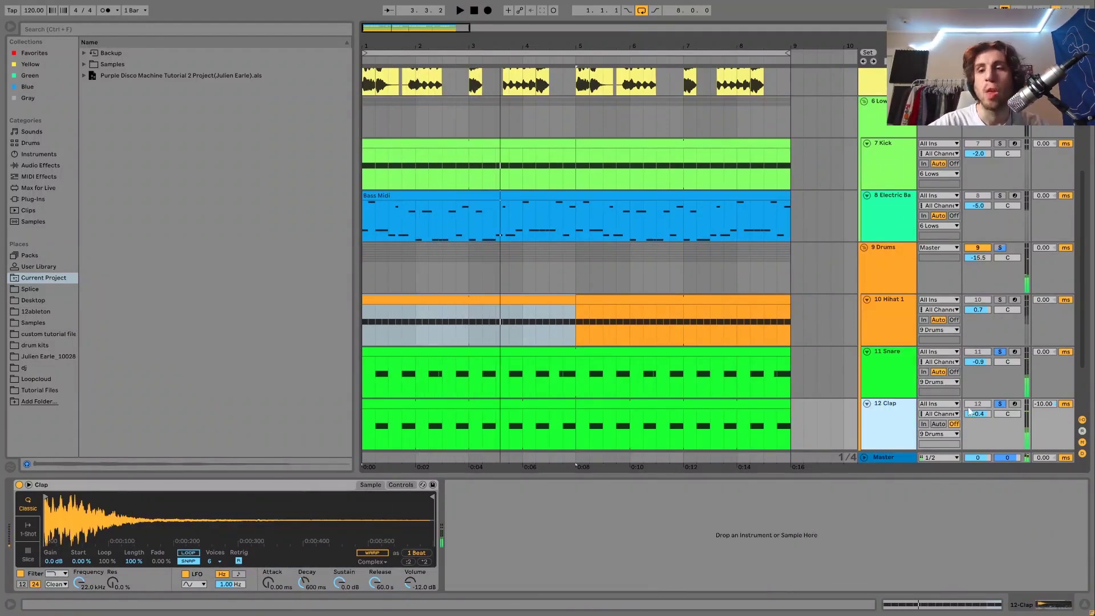
pyautogui.click(907, 374)
pyautogui.press('space')
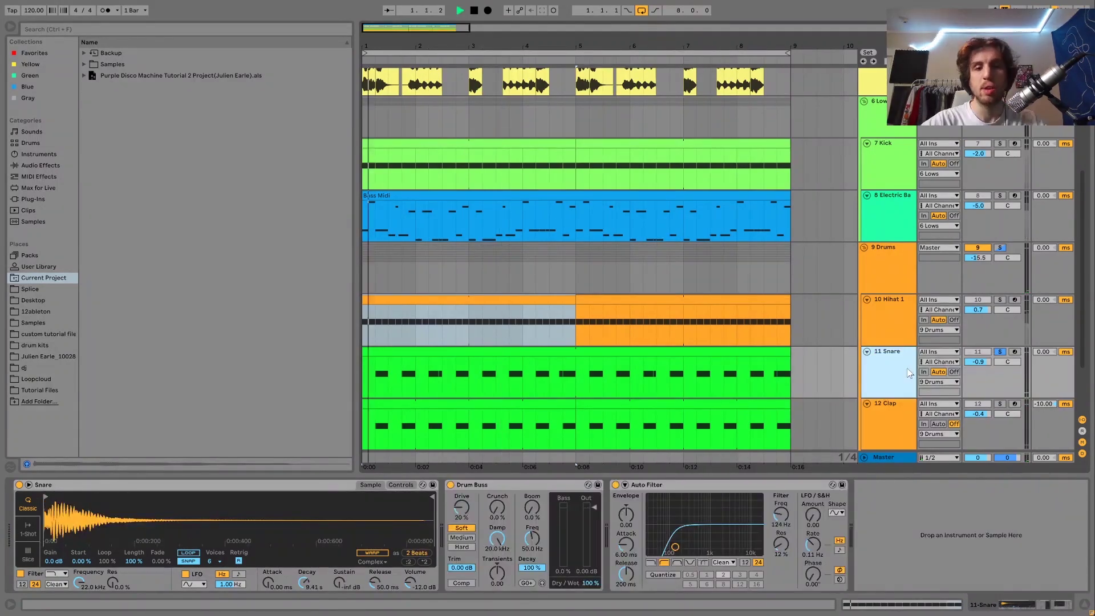
pyautogui.scroll(-3, 908, 374)
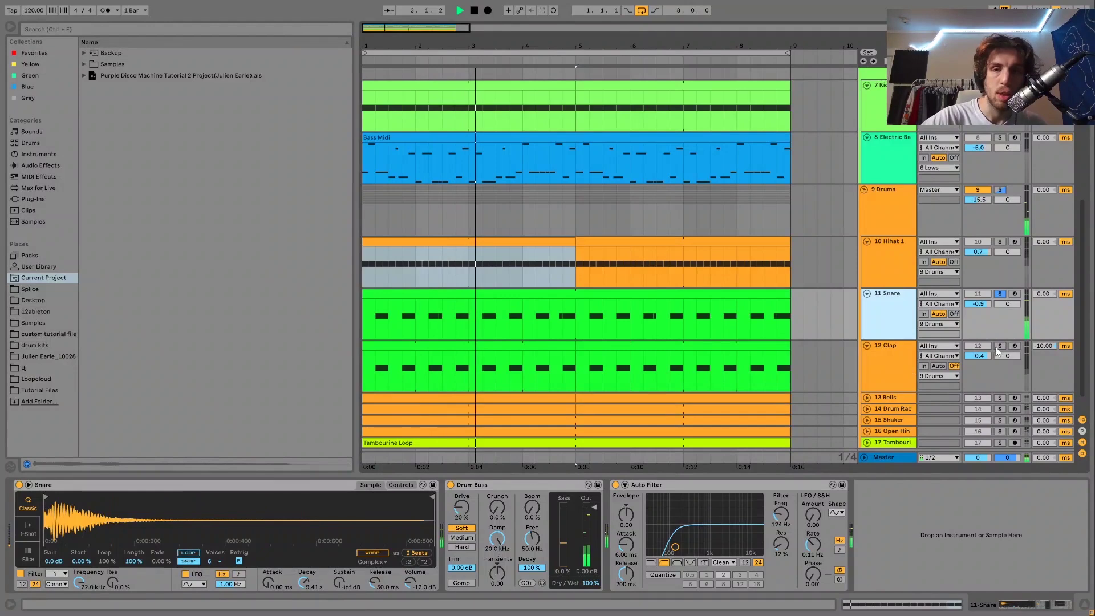
# Audition the Clap soloed on its own with its sampler shown, and play it again layered with the Snare
pyautogui.click(1001, 346)
pyautogui.click(909, 357)
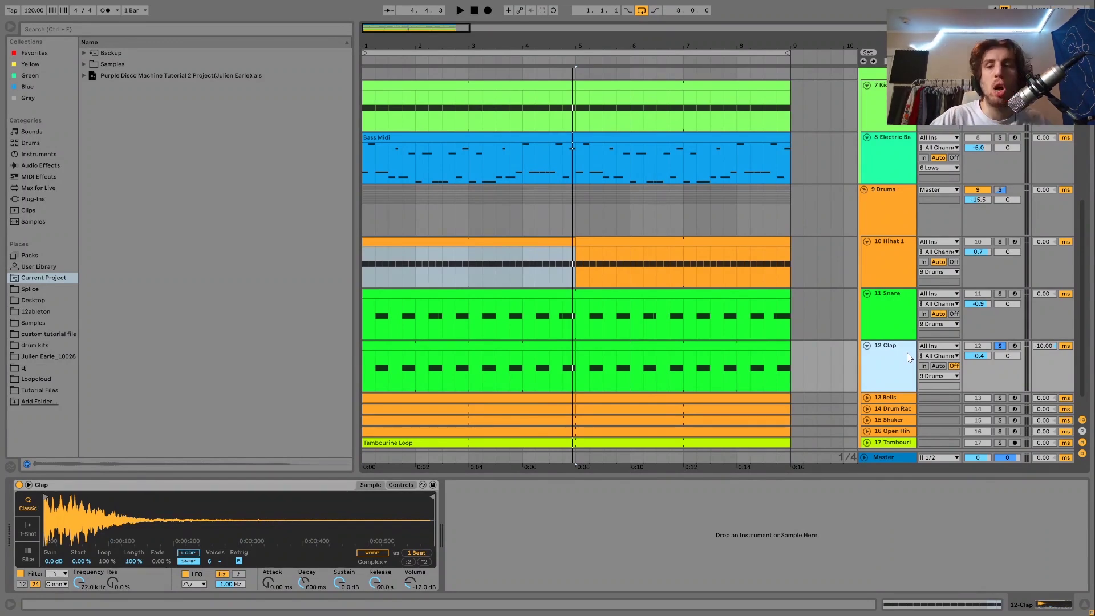
pyautogui.click(1000, 293)
pyautogui.press('space')
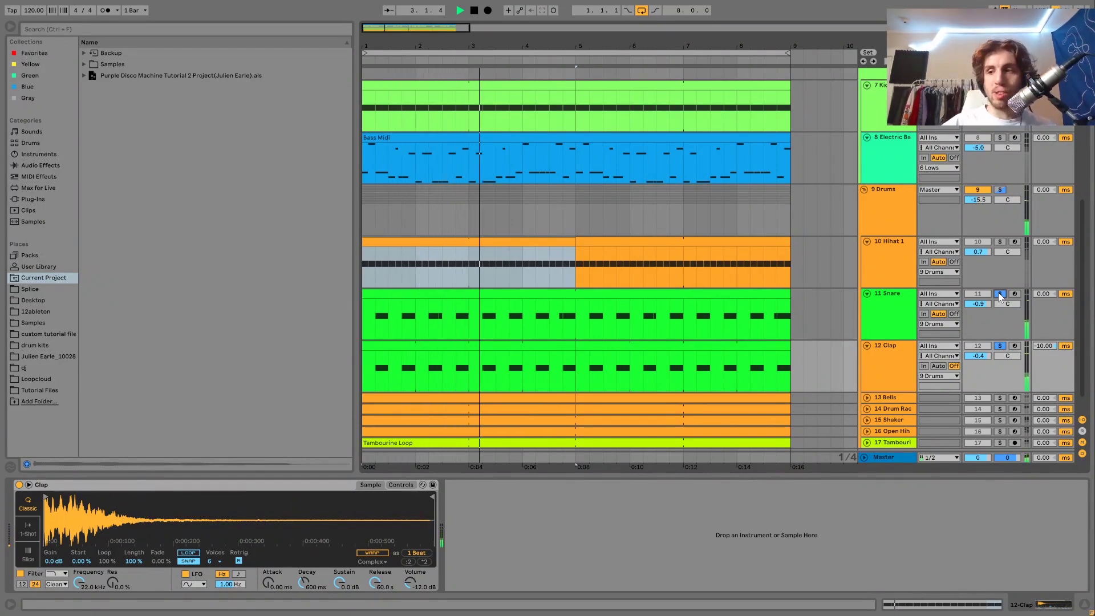
# Clear the Snare and Clap solos and replay the opening bars of the full mix several times
pyautogui.click(1000, 294)
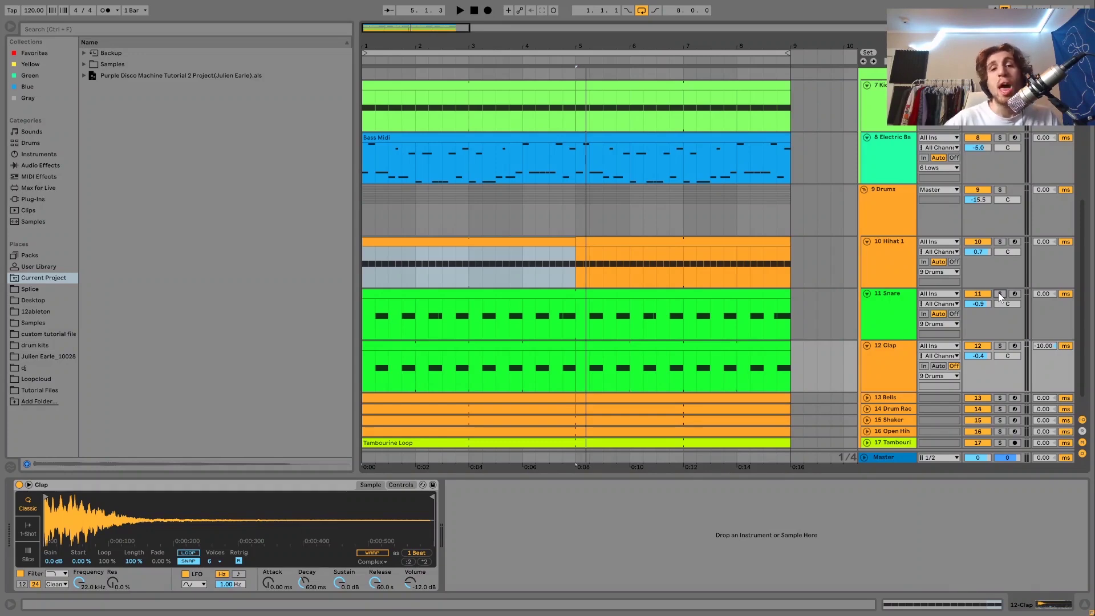
pyautogui.press('space')
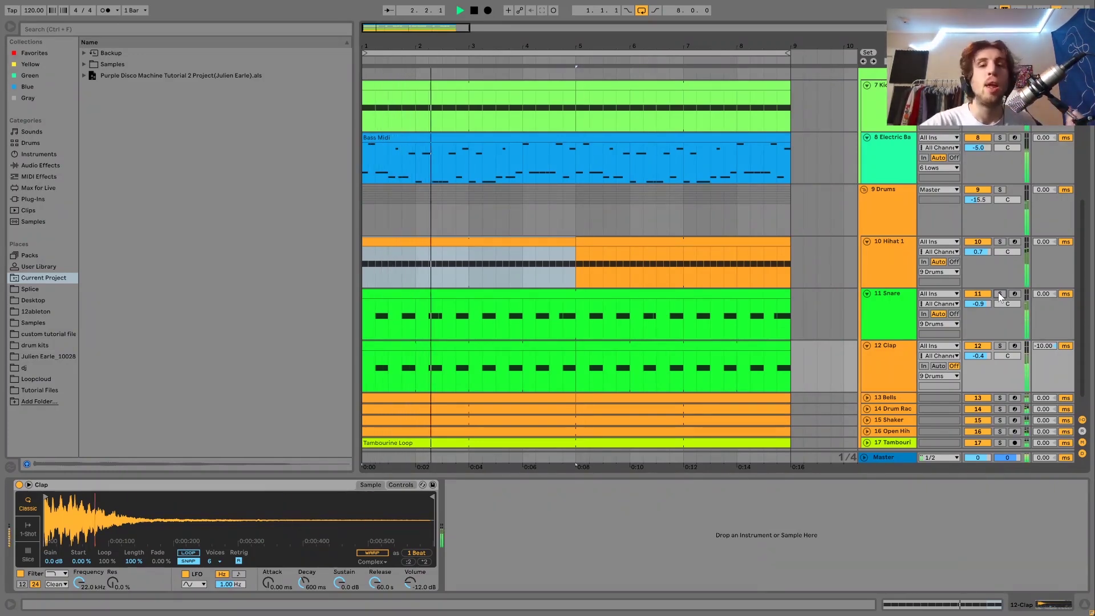
pyautogui.press('space')
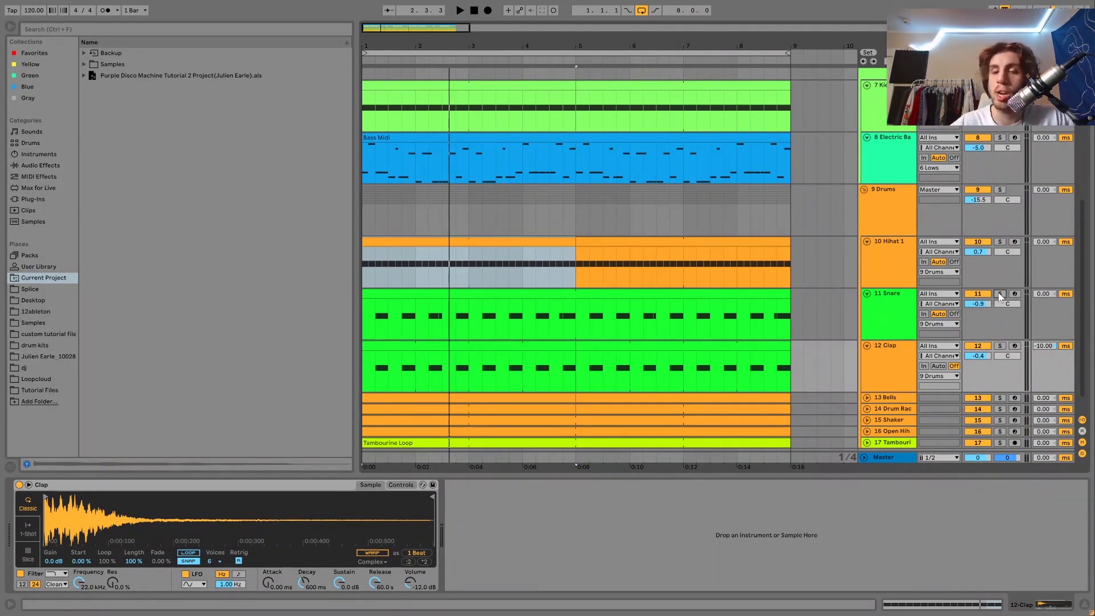
pyautogui.press('space')
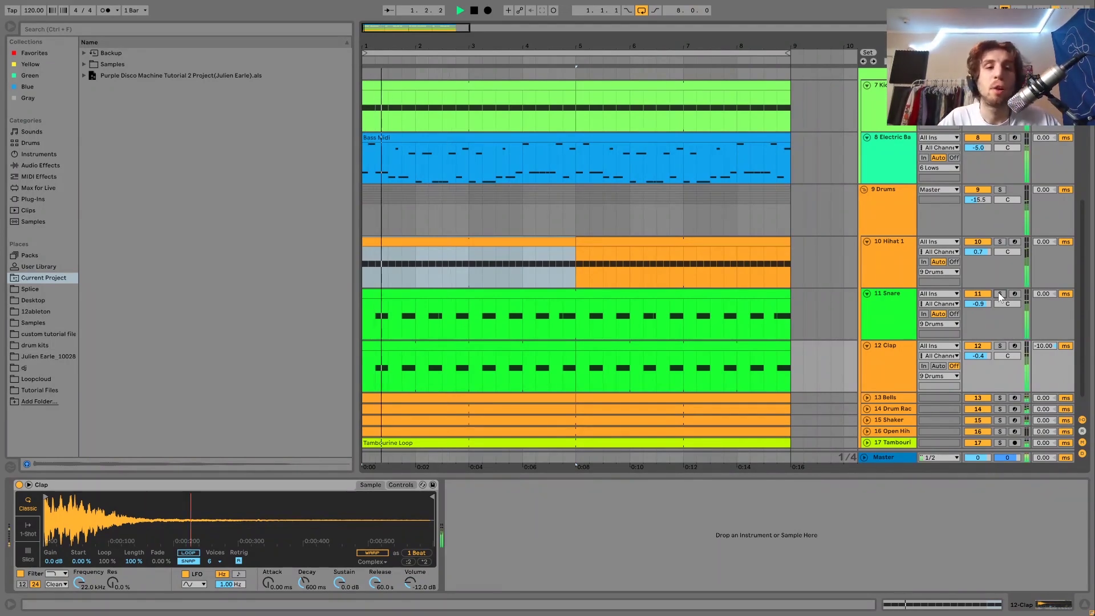
pyautogui.press('space')
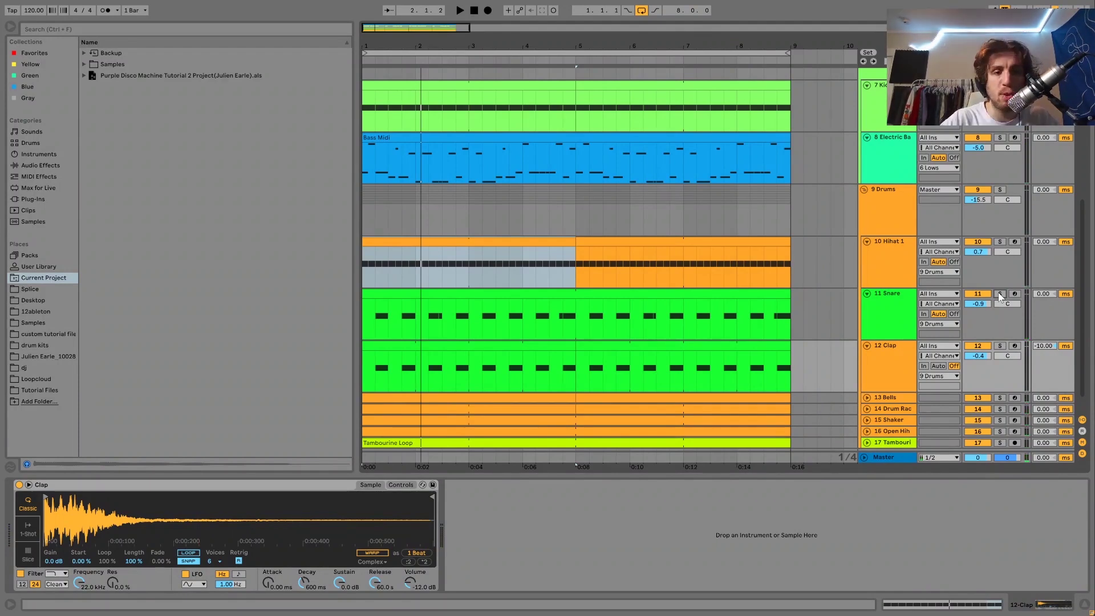
pyautogui.press('space')
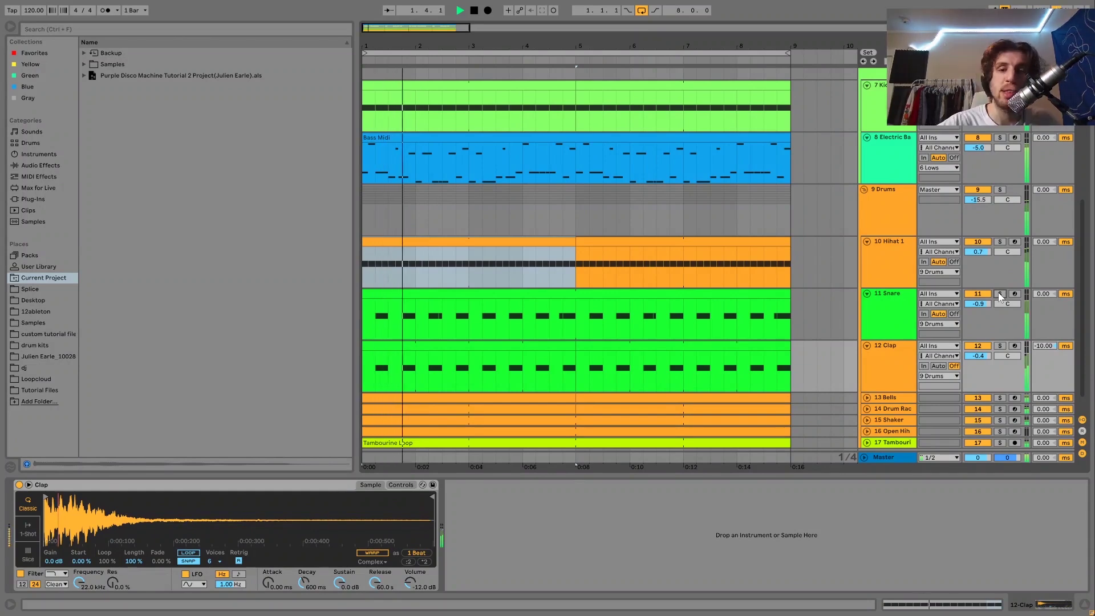
# Solo the Snare again and play it while examining its Drum Buss and Auto Filter
pyautogui.click(896, 319)
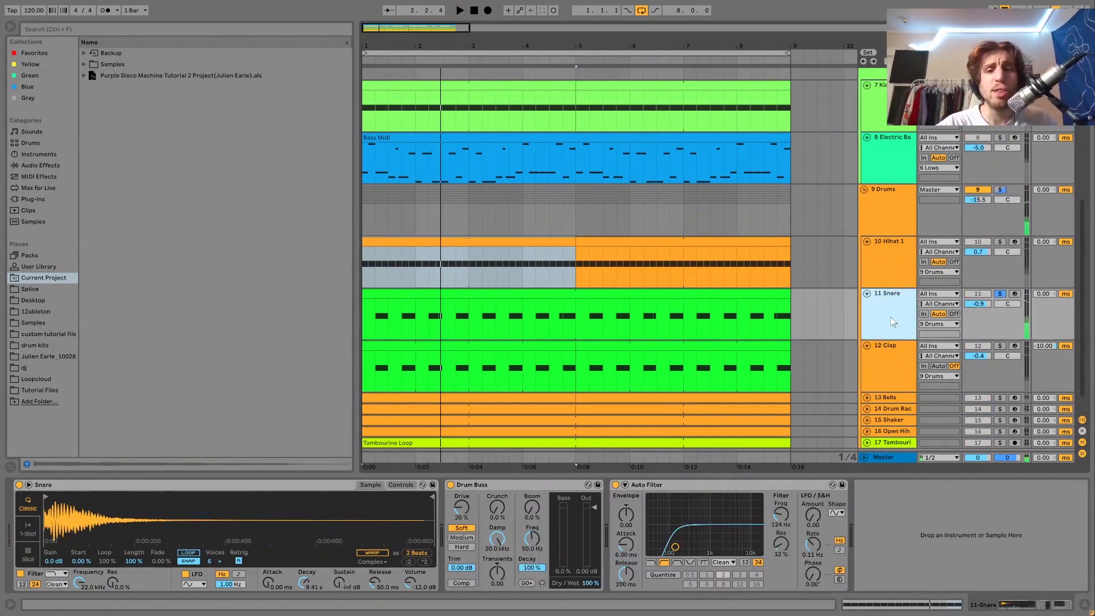
pyautogui.press('space')
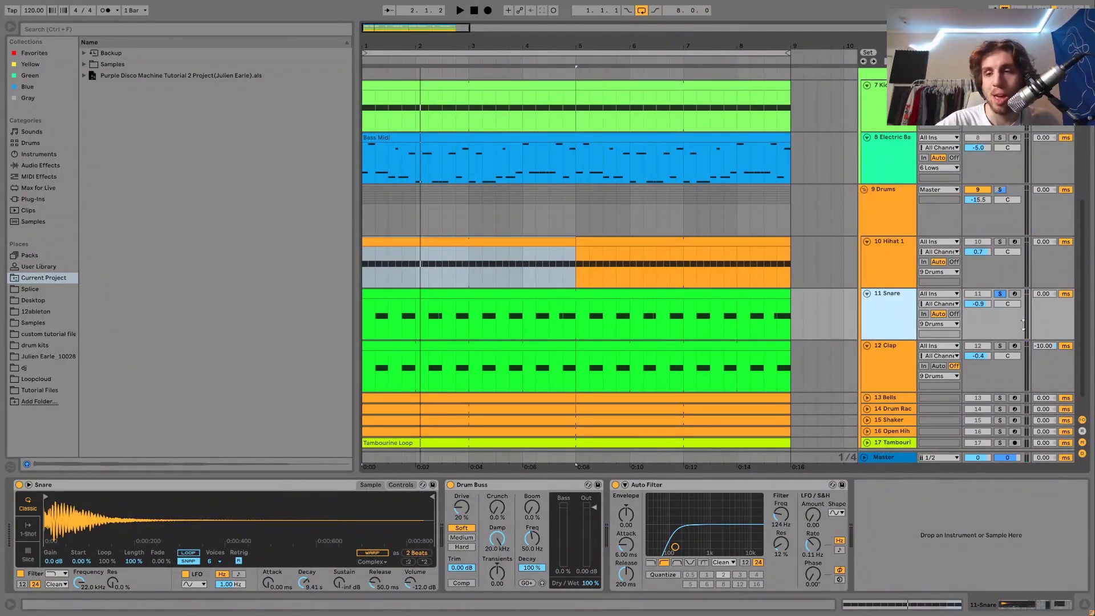
# Solo the Clap with its sampler shown and play it, and add the Snare solo to play both together
pyautogui.click(1000, 346)
pyautogui.click(896, 356)
pyautogui.press('space')
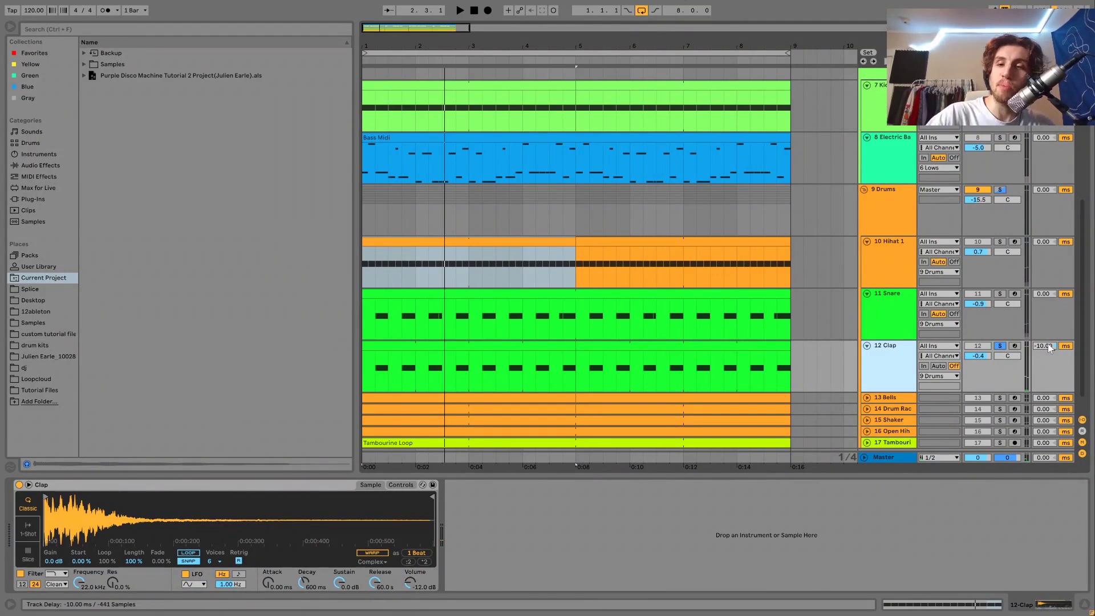
pyautogui.click(1000, 294)
pyautogui.press('space')
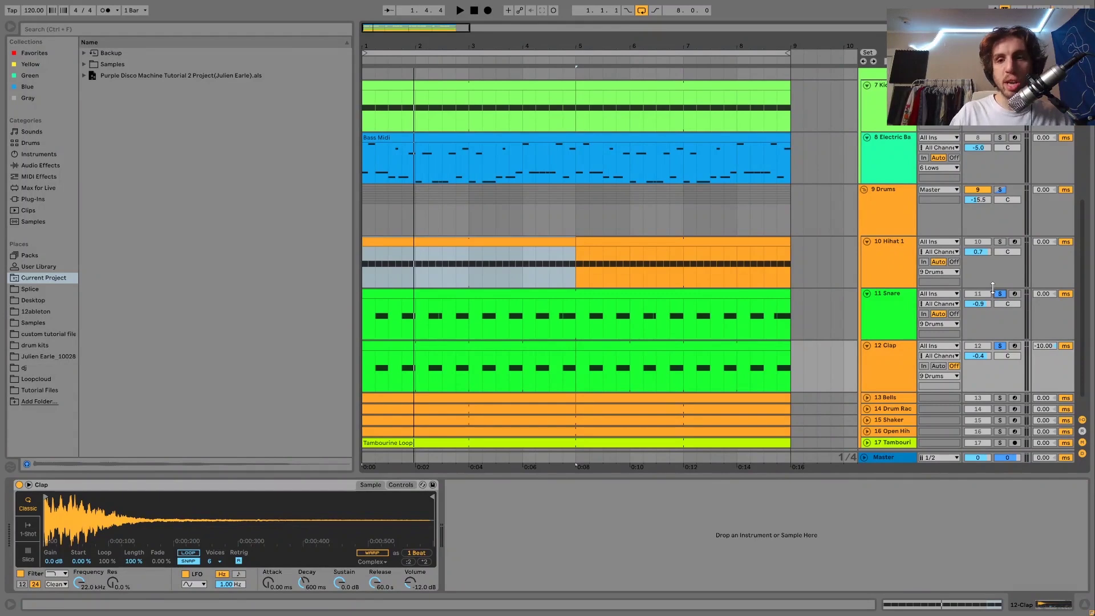
# Replay the soloed Snare and Clap, try the Clap with its track delay reset to 0 ms, and undo the reset
pyautogui.press('space')
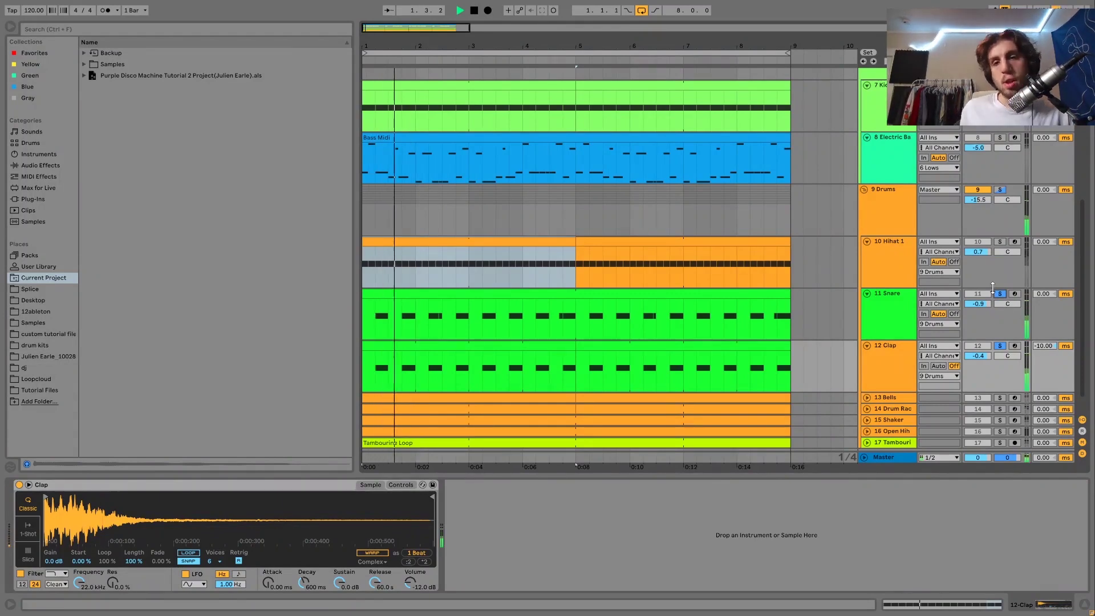
pyautogui.click(1053, 345)
pyautogui.press('Delete')
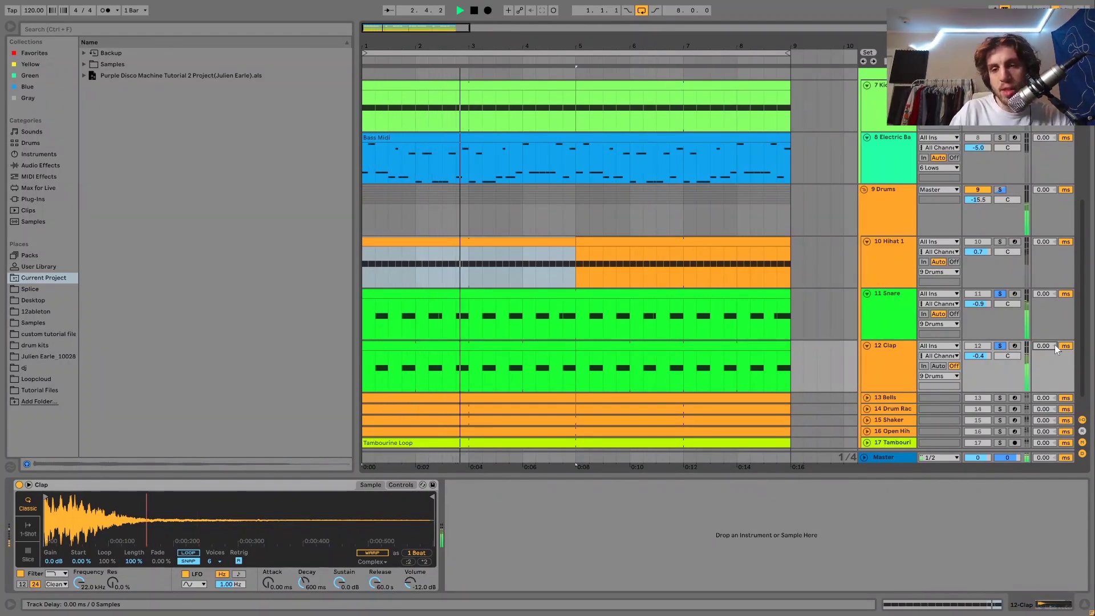
pyautogui.hotkey('ctrl', 'z')
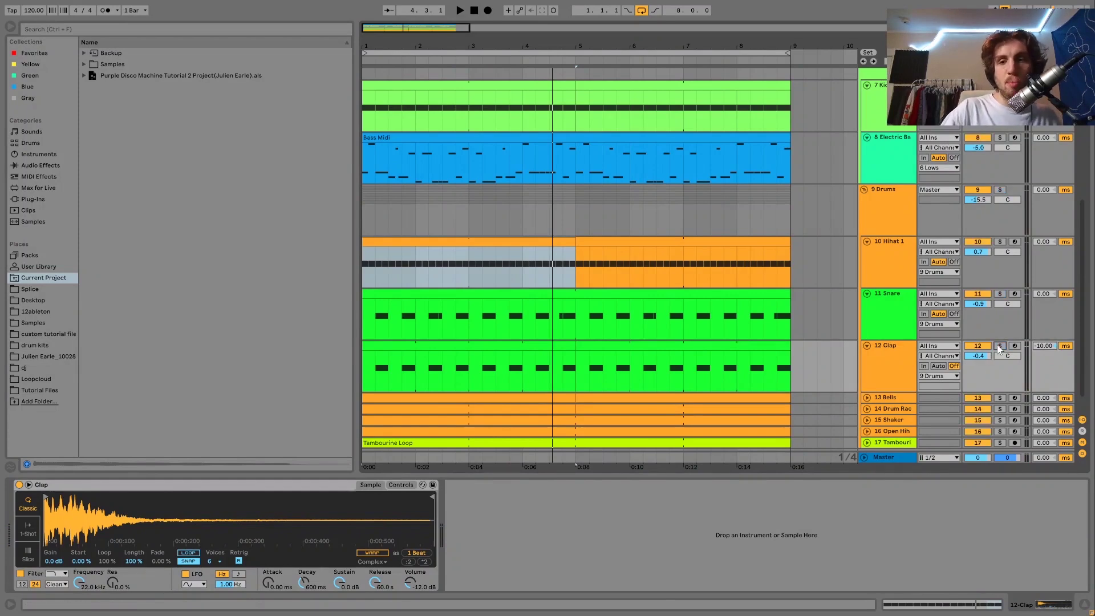
# Play the full mix, and unfold and play the Bells and Drum Rack tracks soloed together
pyautogui.press('space')
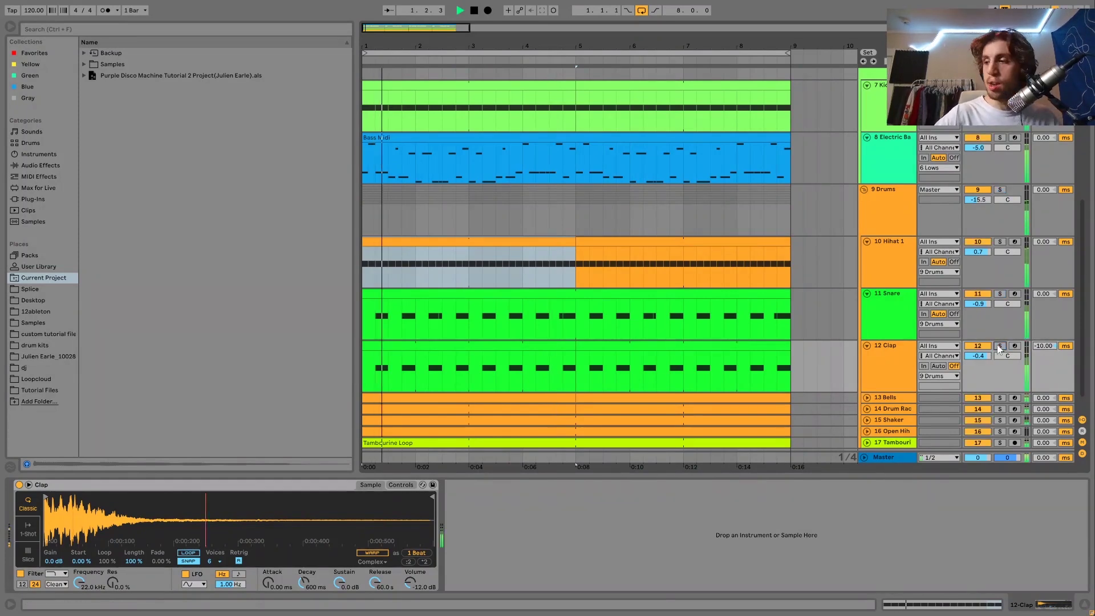
pyautogui.click(880, 398)
pyautogui.scroll(-1, 880, 401)
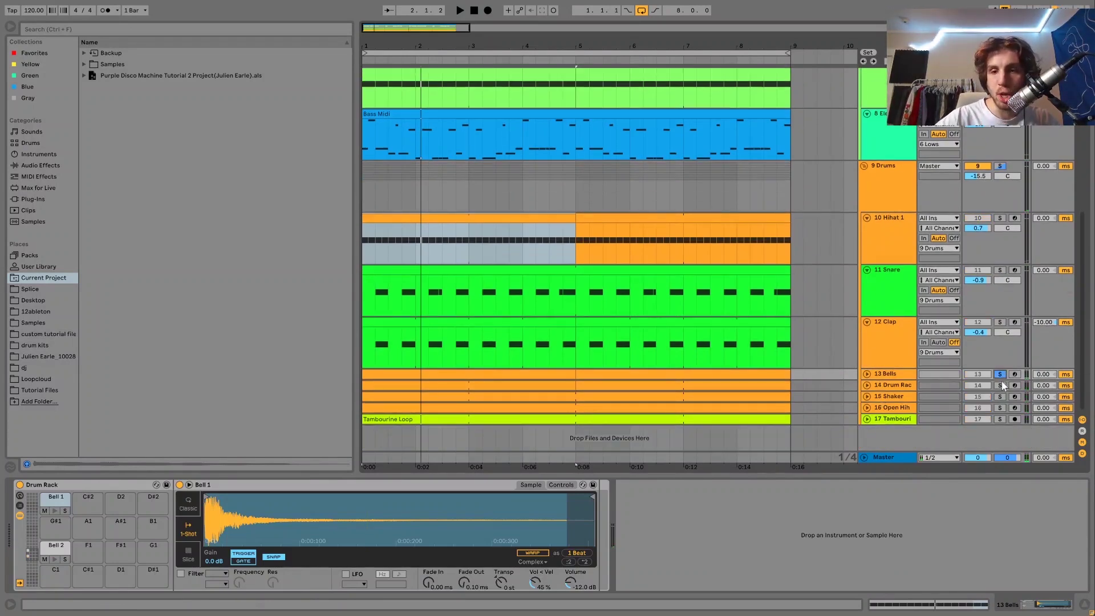
pyautogui.click(1000, 386)
pyautogui.click(867, 385)
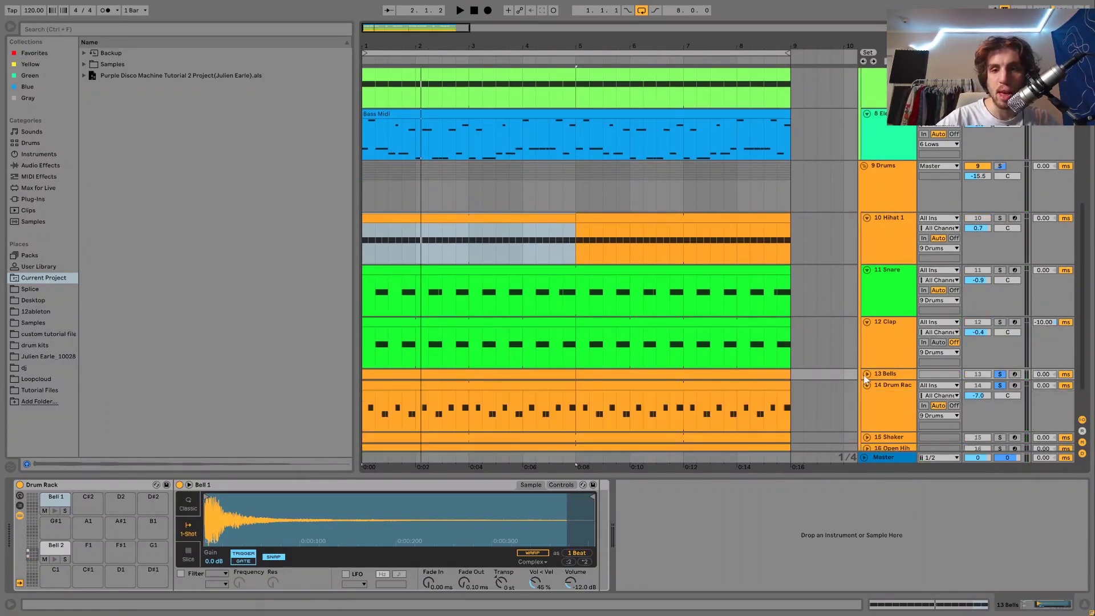
pyautogui.click(867, 374)
pyautogui.press('space')
pyautogui.scroll(-2, 864, 374)
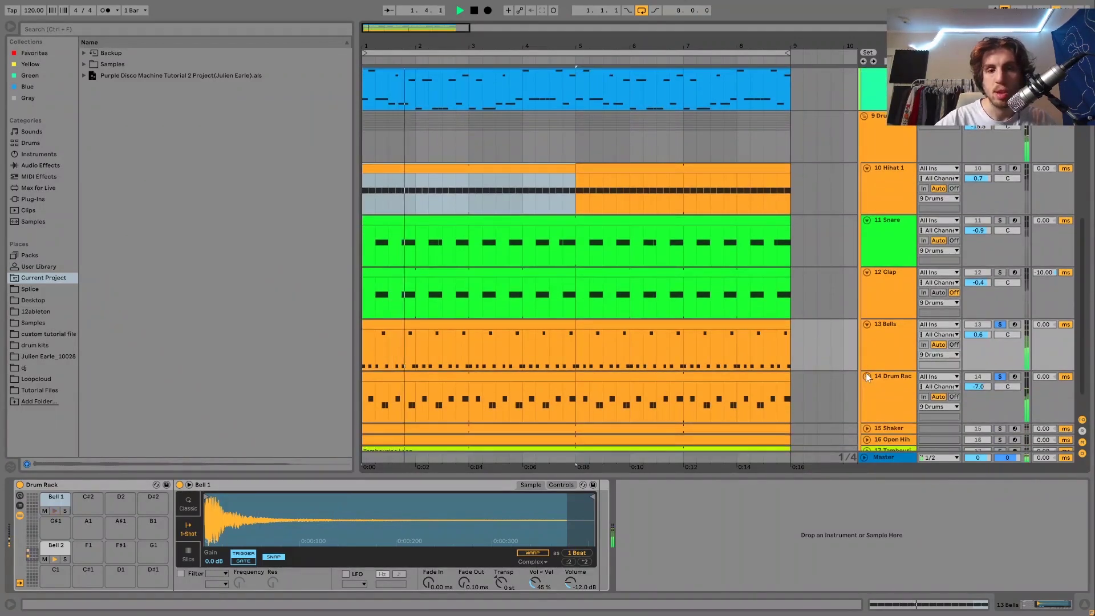
# Examine the Drum Rack's Bongo 1 sampler and Auto Filter while replaying it with the Bells, and clear both solos to hear the full mix
pyautogui.click(894, 374)
pyautogui.scroll(-1, 894, 374)
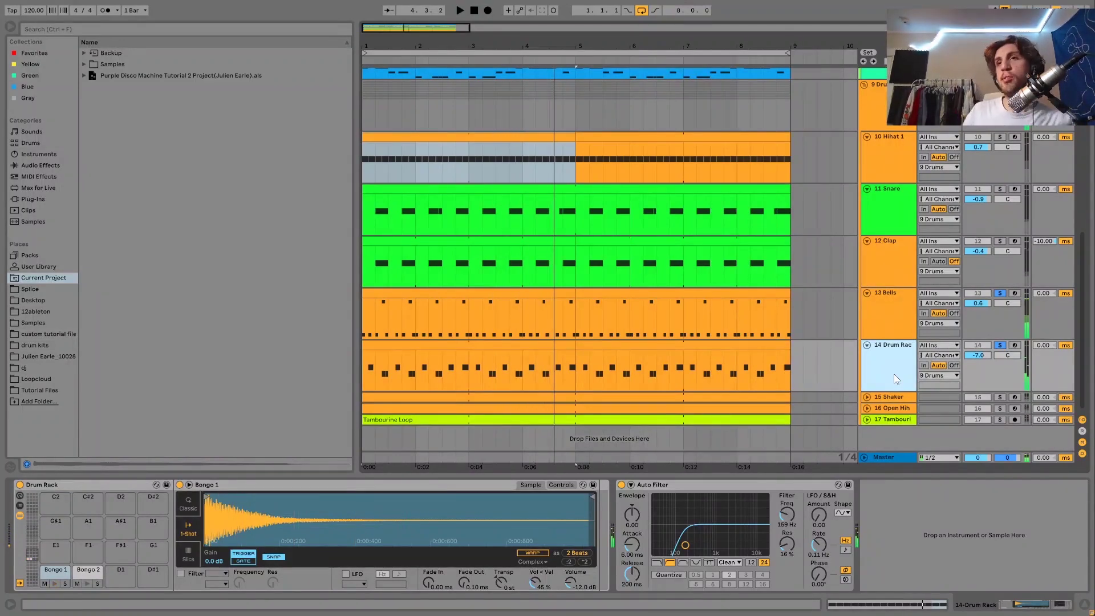
pyautogui.press('space')
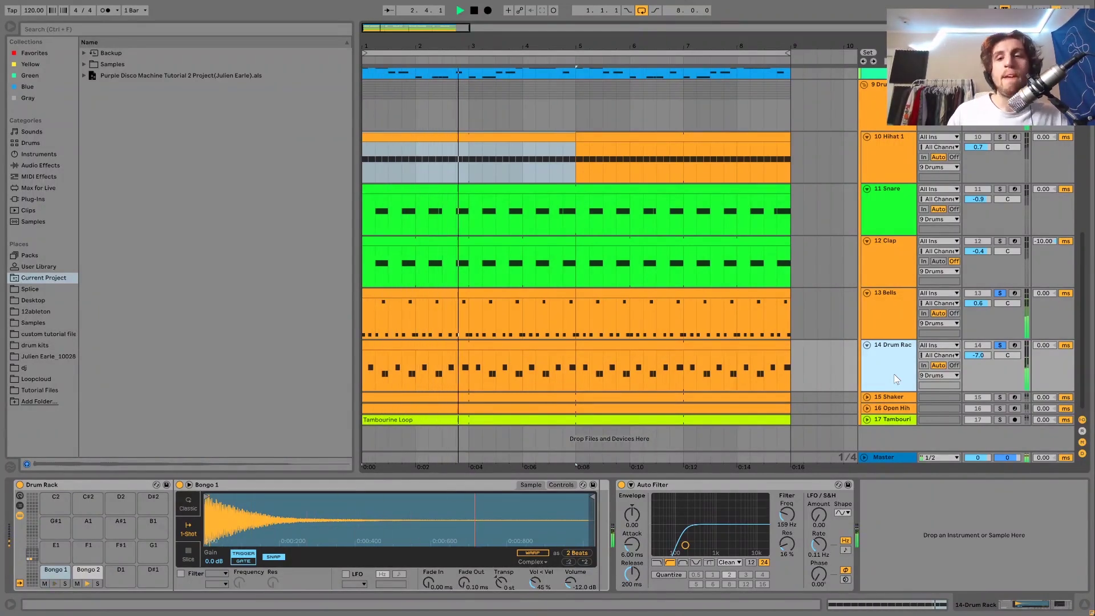
pyautogui.press('space')
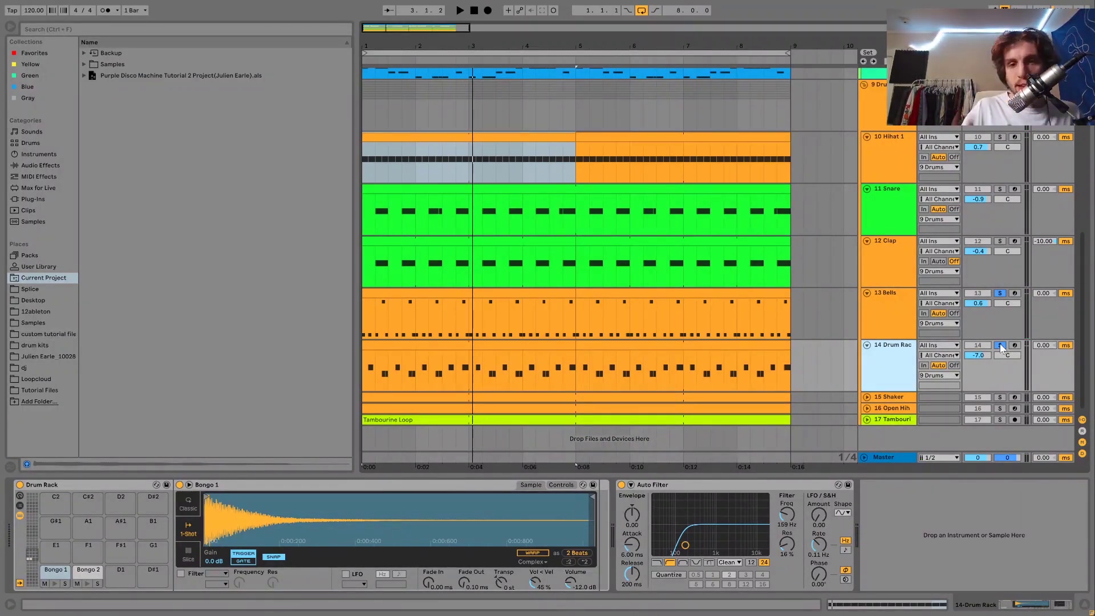
pyautogui.press('space')
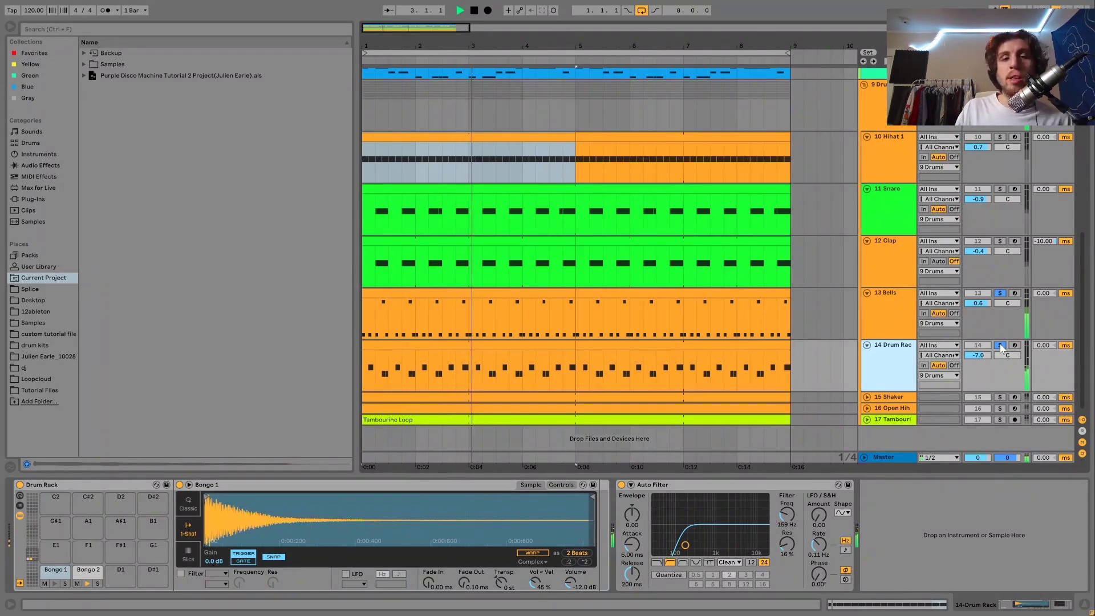
pyautogui.click(1001, 346)
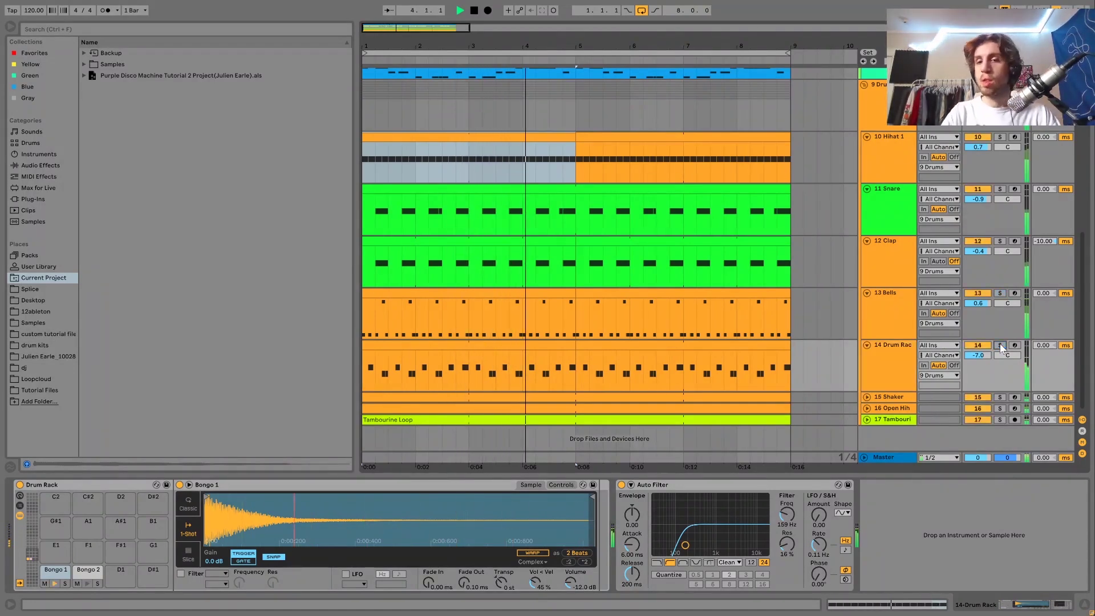
# Compare the devices of the Bells track with those of the bongo Drum Rack track
pyautogui.click(882, 327)
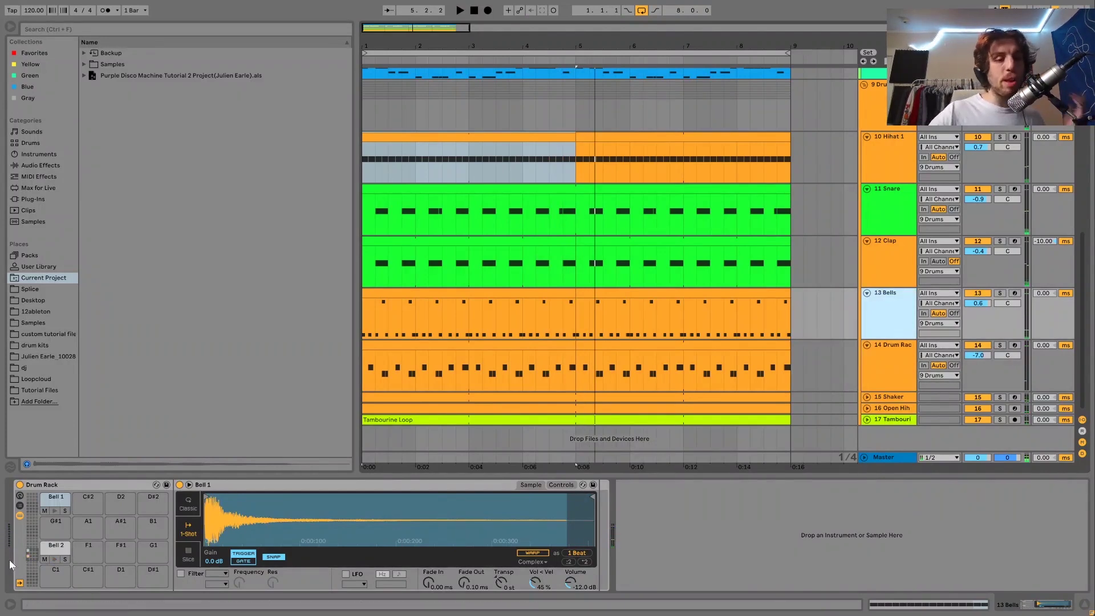
pyautogui.click(902, 372)
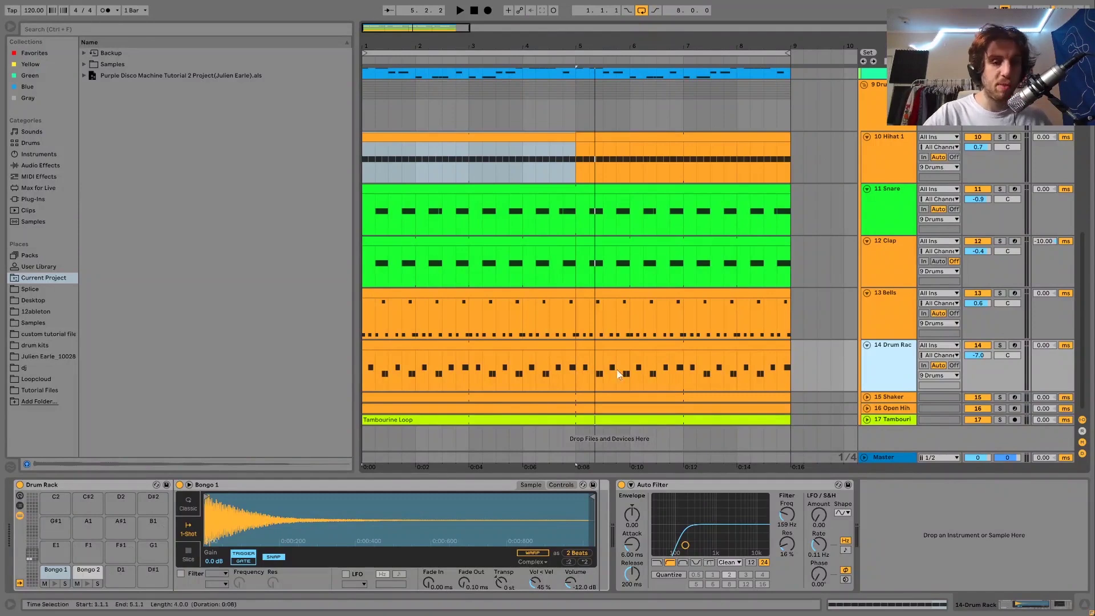
pyautogui.click(904, 297)
pyautogui.click(890, 348)
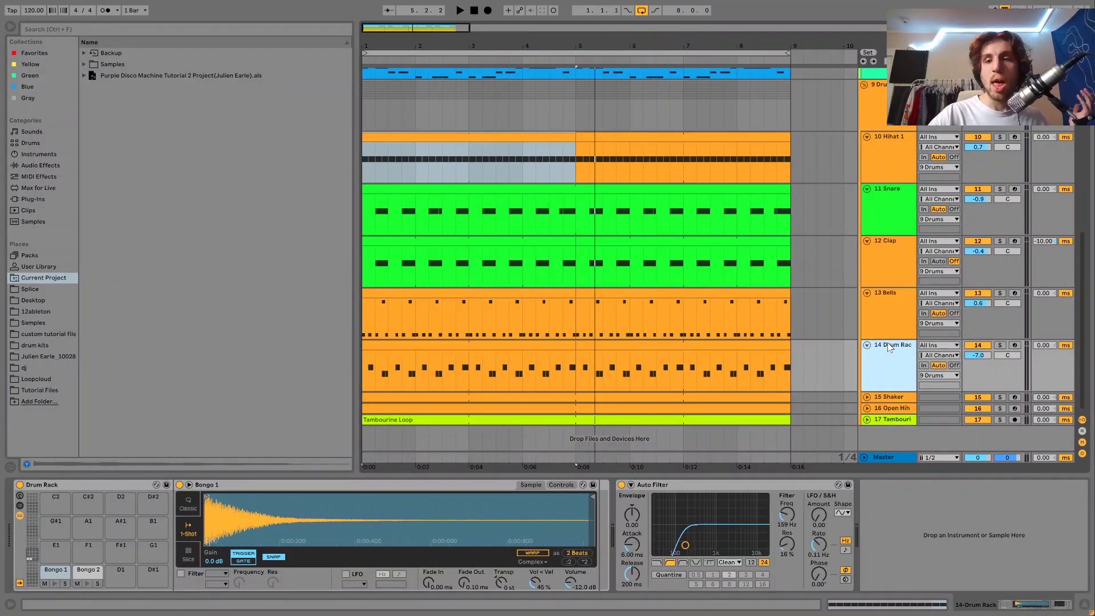
# Solo the Shaker, Open Hihat and Tambourine Loop together, and play them while unfolding their three tracks
pyautogui.click(1002, 397)
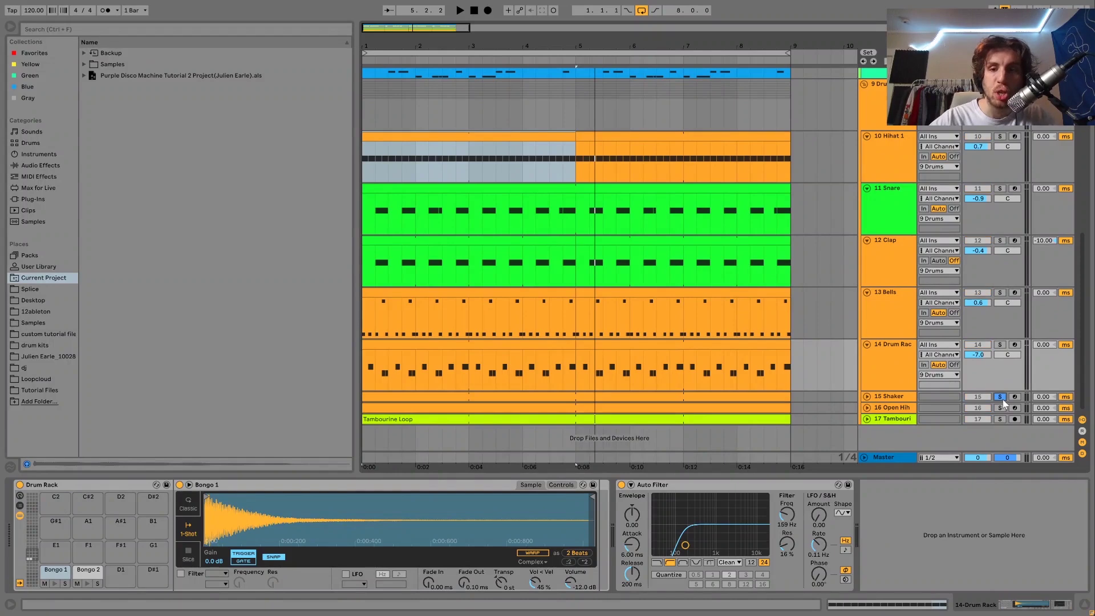
pyautogui.click(1001, 410)
pyautogui.click(1001, 420)
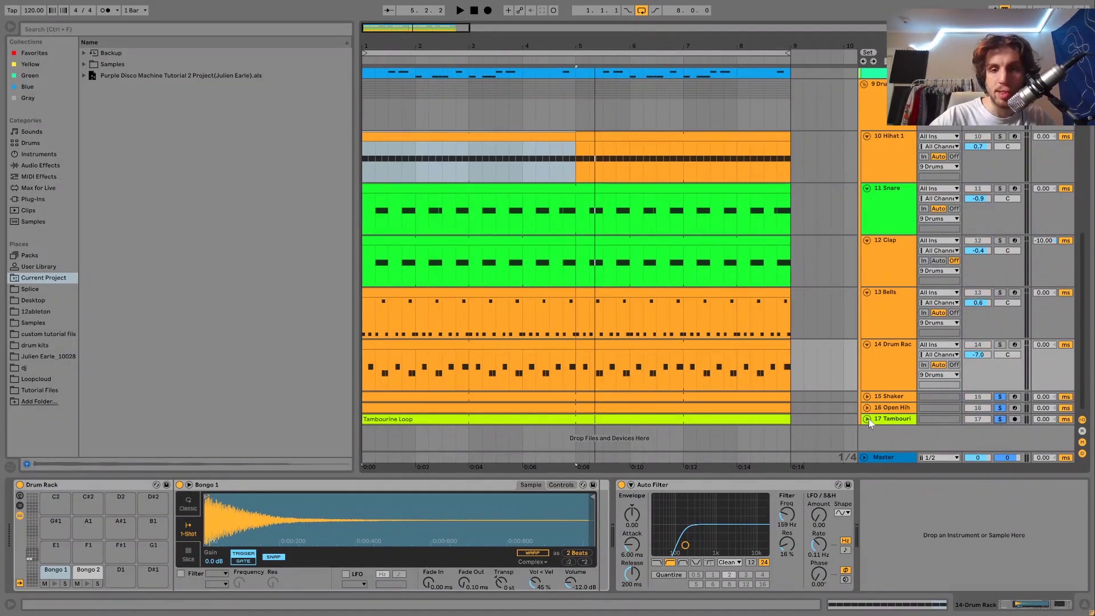
pyautogui.click(869, 418)
pyautogui.press('space')
pyautogui.click(867, 406)
pyautogui.click(867, 394)
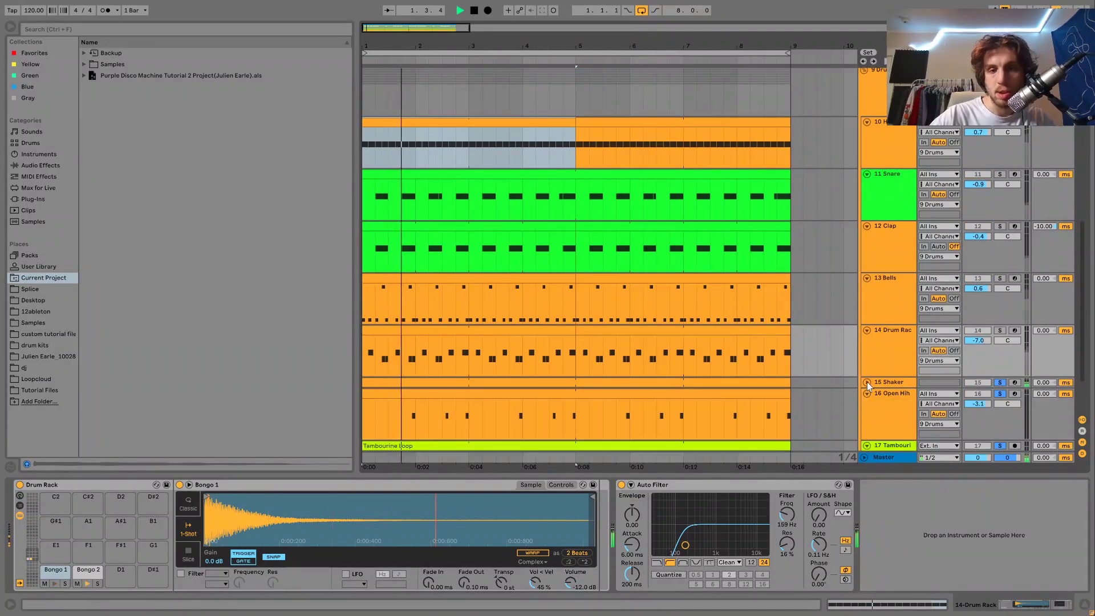
pyautogui.click(867, 382)
pyautogui.scroll(-3, 867, 381)
pyautogui.click(867, 382)
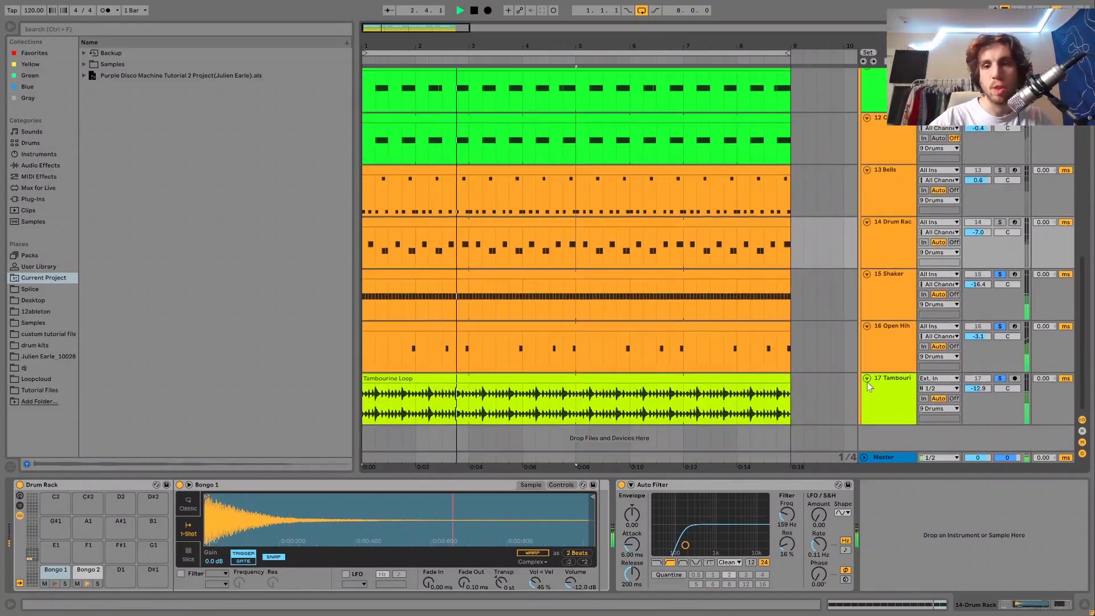
# Audition the Open Hihat soloed on its own with its sampler shown, and play the Tambourine Loop soloed
pyautogui.click(1001, 327)
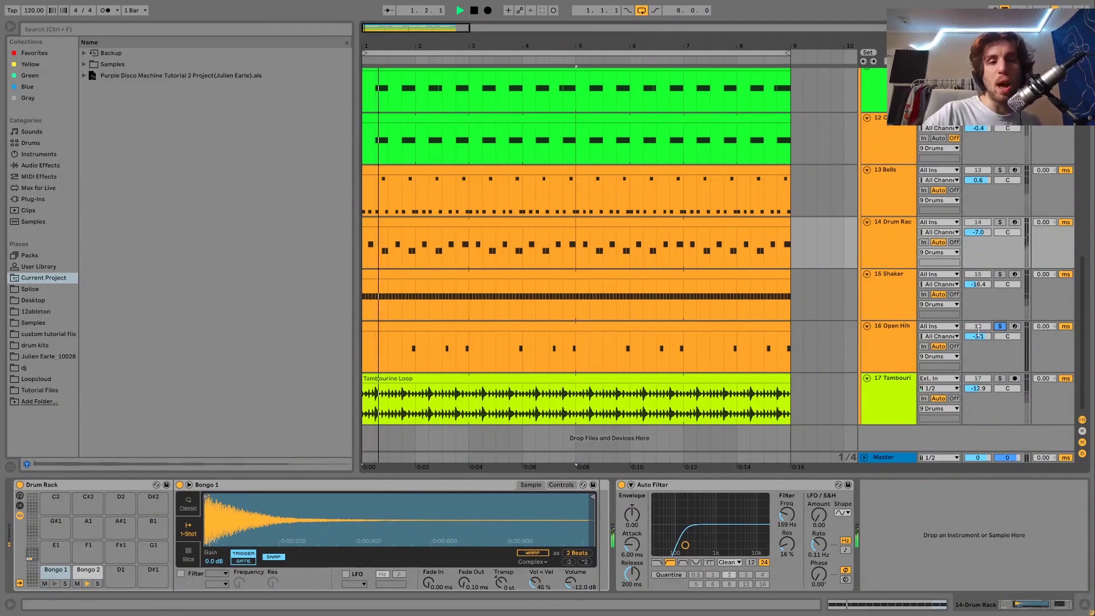
pyautogui.click(892, 354)
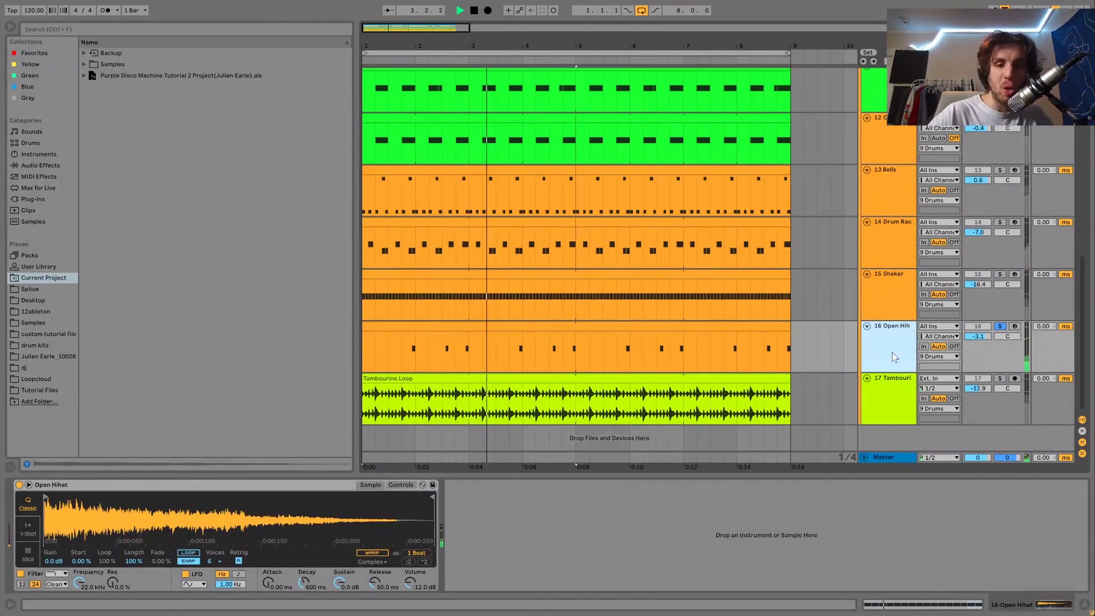
pyautogui.click(1000, 379)
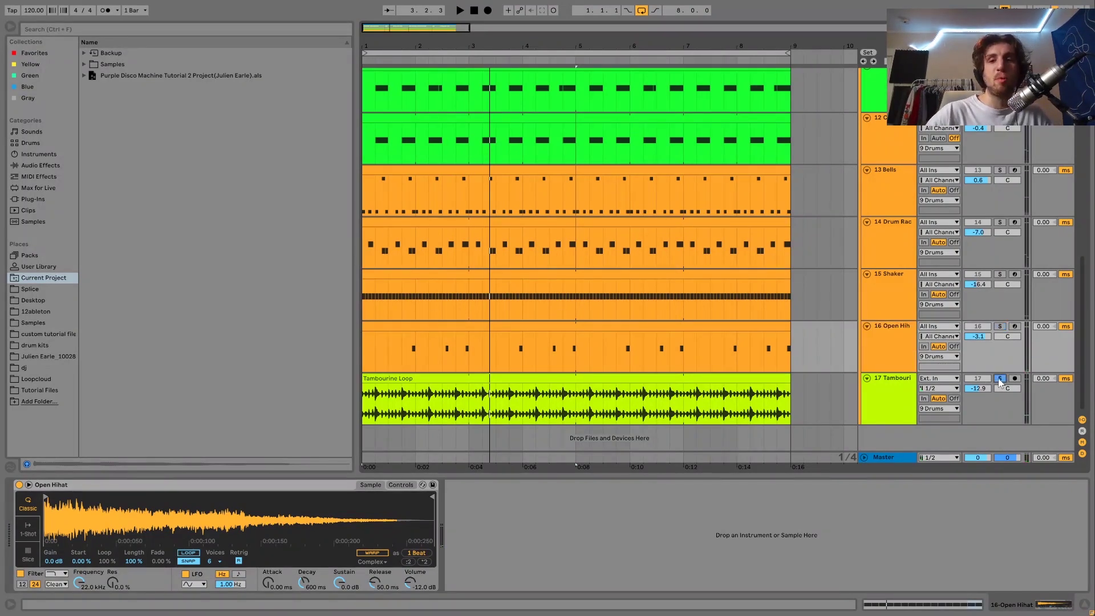
pyautogui.press('space')
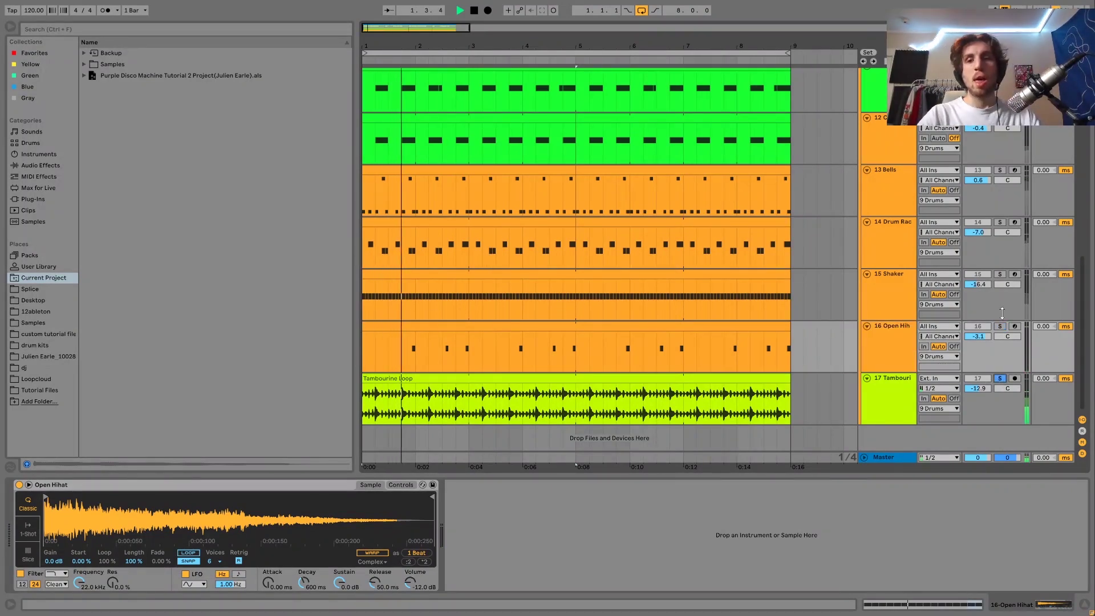
# Audition the Shaker soloed, play it layered with the Tambourine Loop, and clear the solos to hear the full mix
pyautogui.keyDown('ctrl'); pyautogui.click(1000, 275); pyautogui.keyUp('ctrl')
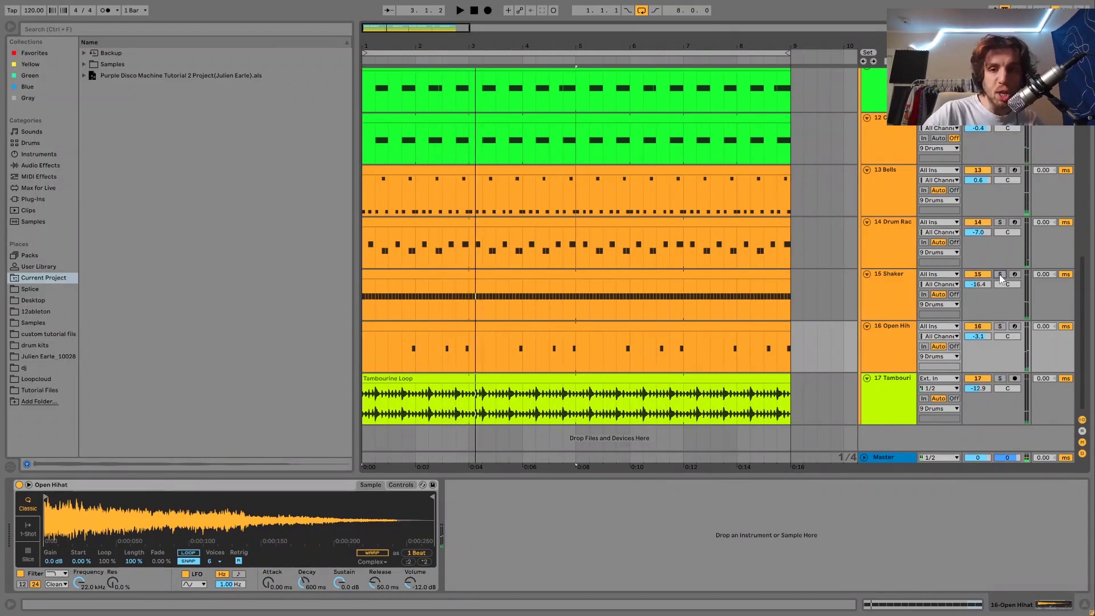
pyautogui.press('space')
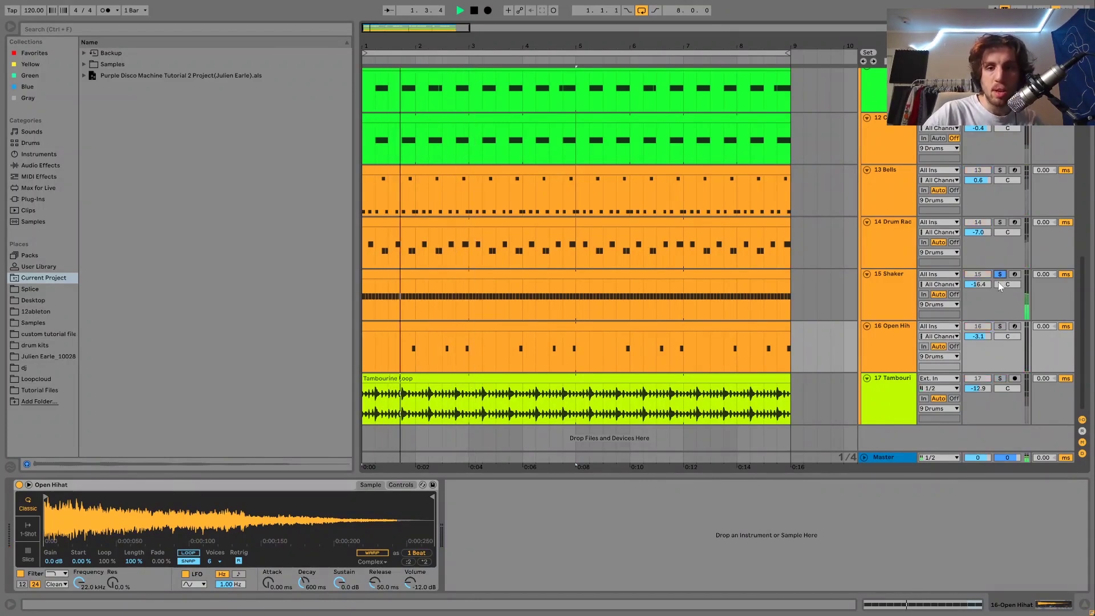
pyautogui.click(900, 394)
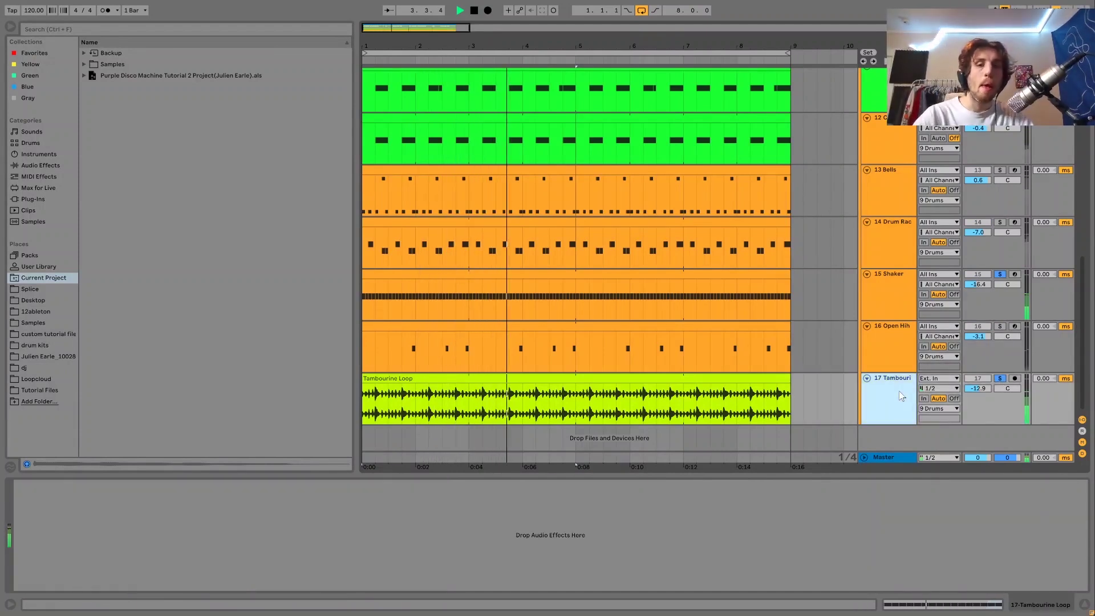
pyautogui.press('space')
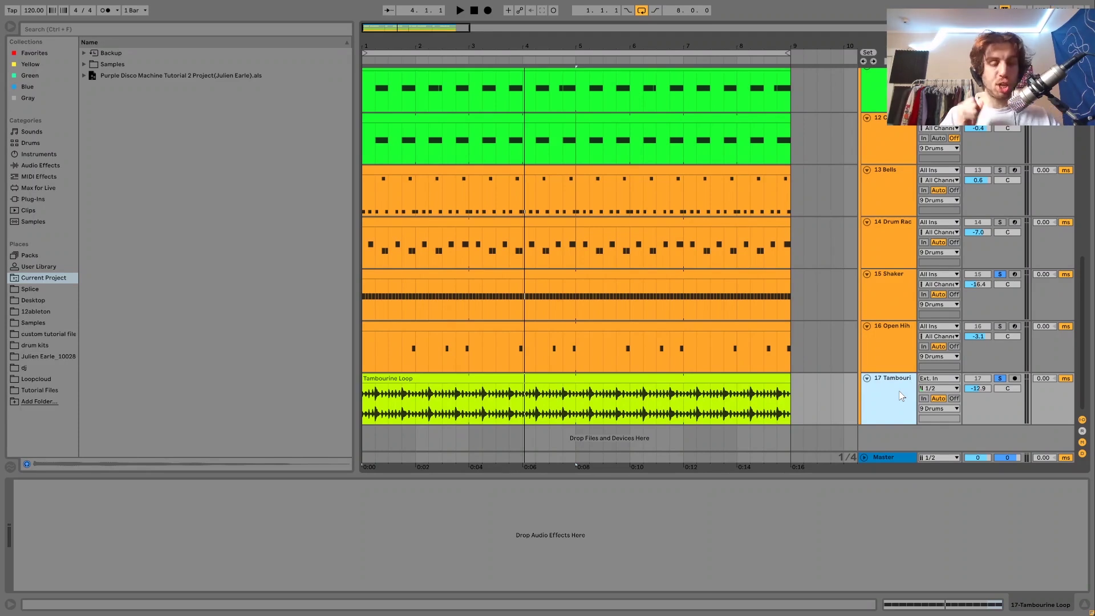
pyautogui.press('space')
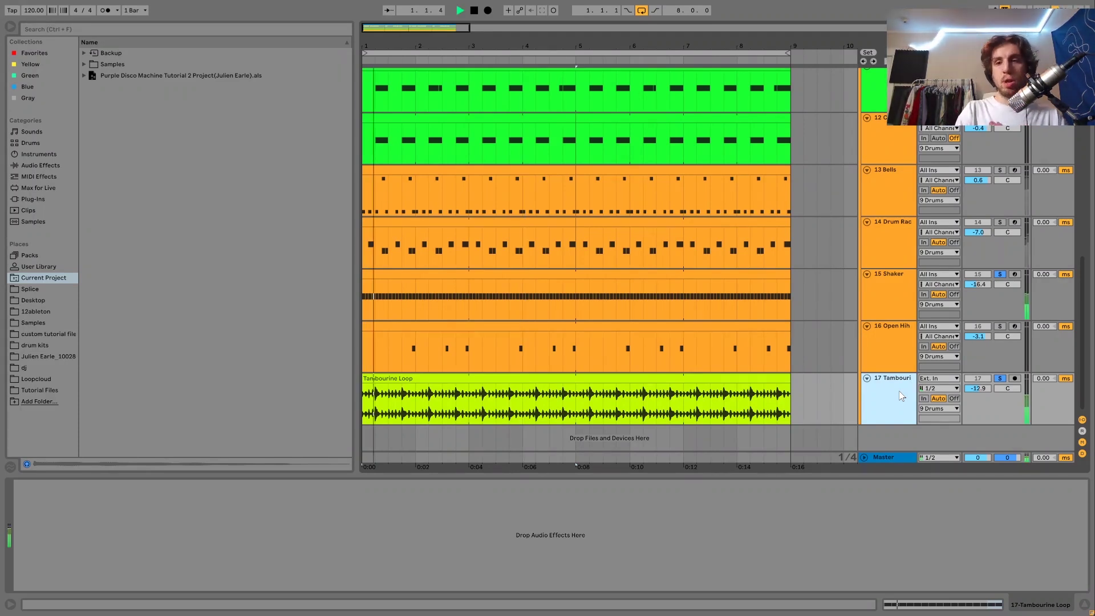
pyautogui.click(1000, 378)
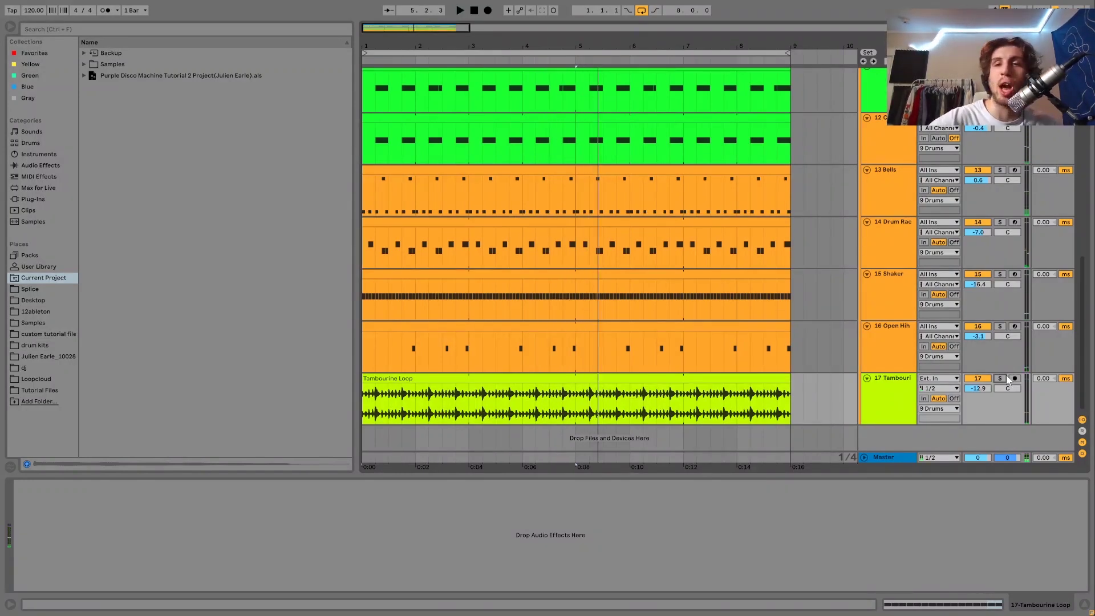
# Solo the Drums group and compare its sound with Drum Buss and EQ Eight bypassed and switched back on
pyautogui.scroll(5, 1006, 375)
pyautogui.click(877, 180)
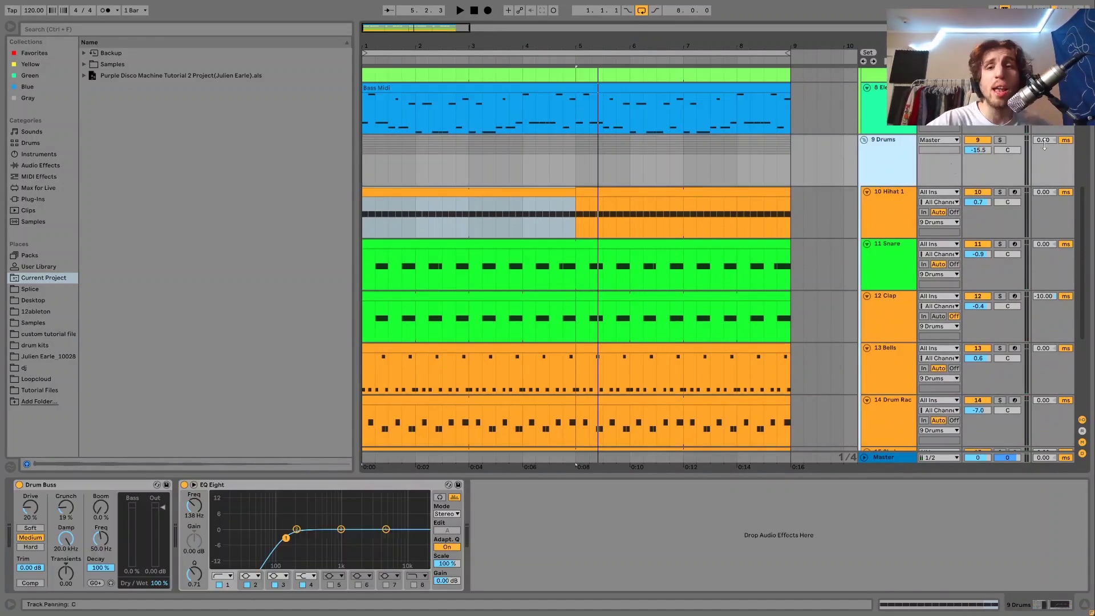
pyautogui.click(1001, 141)
pyautogui.click(184, 485)
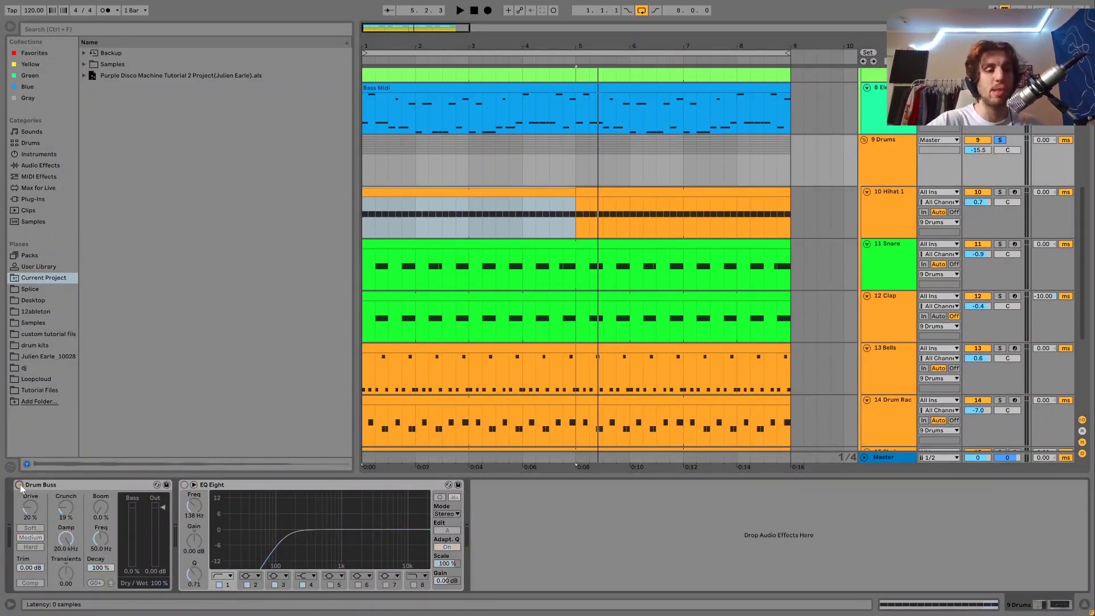
pyautogui.press('space')
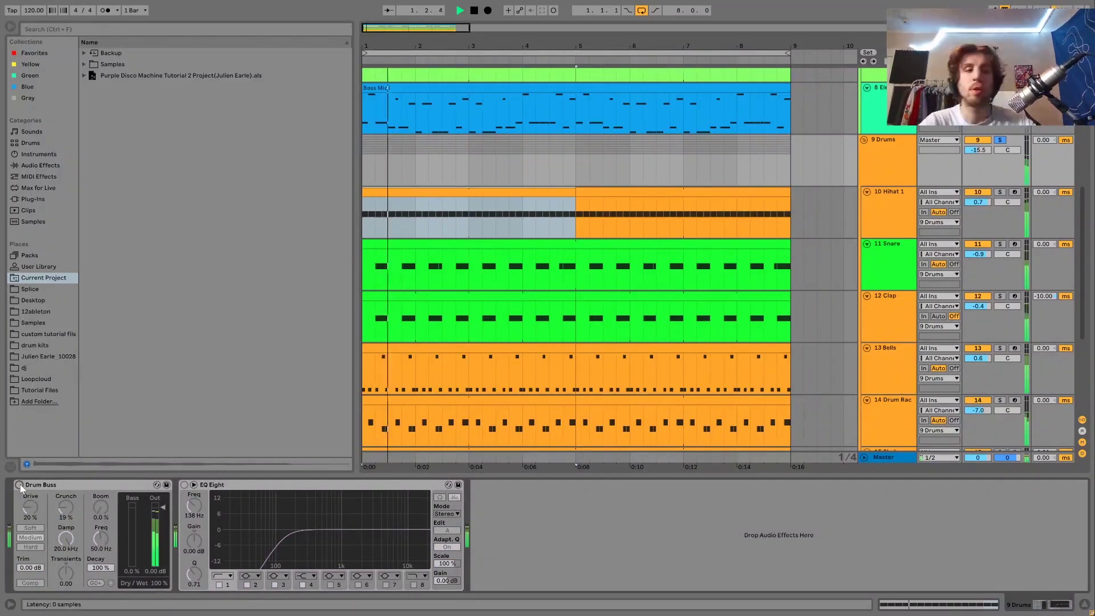
pyautogui.click(19, 486)
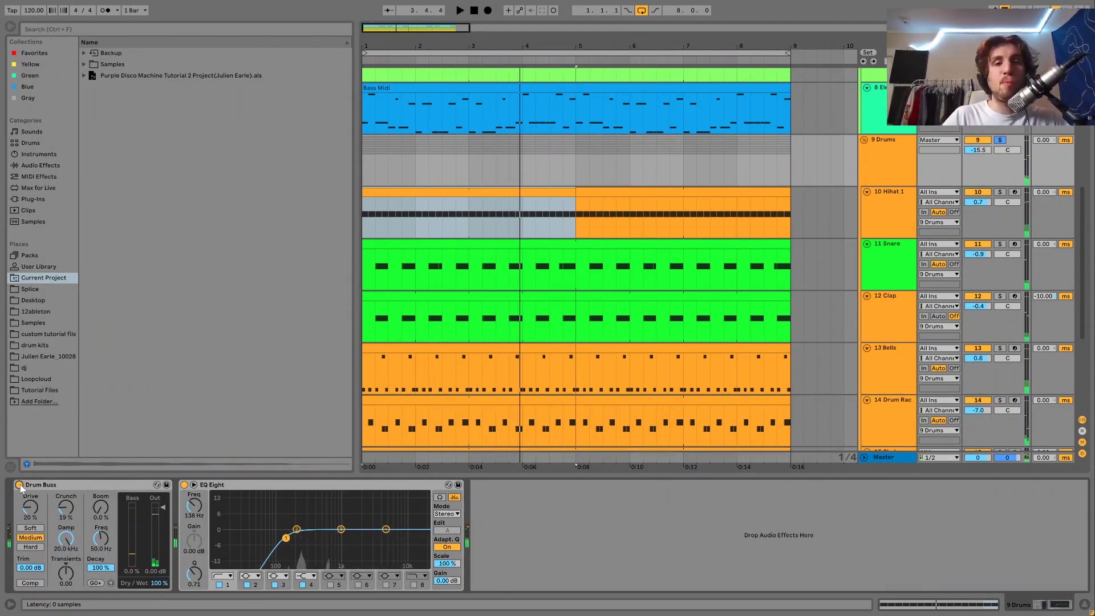
# Play the soloed Drums group several times with Drum Buss and EQ Eight active to hear its processed sound
pyautogui.press('space')
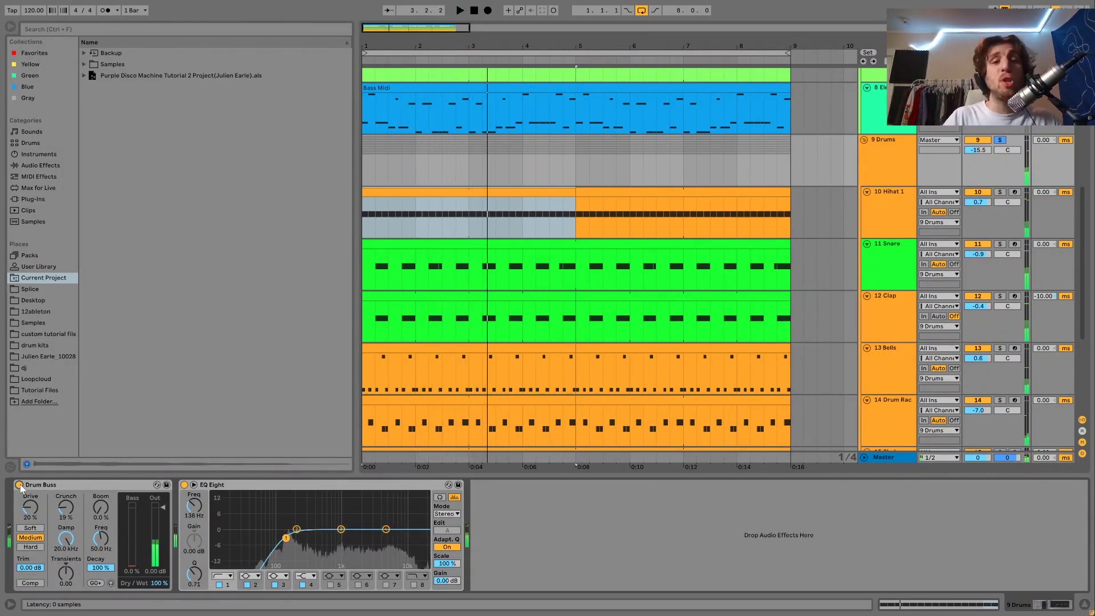
pyautogui.press('space')
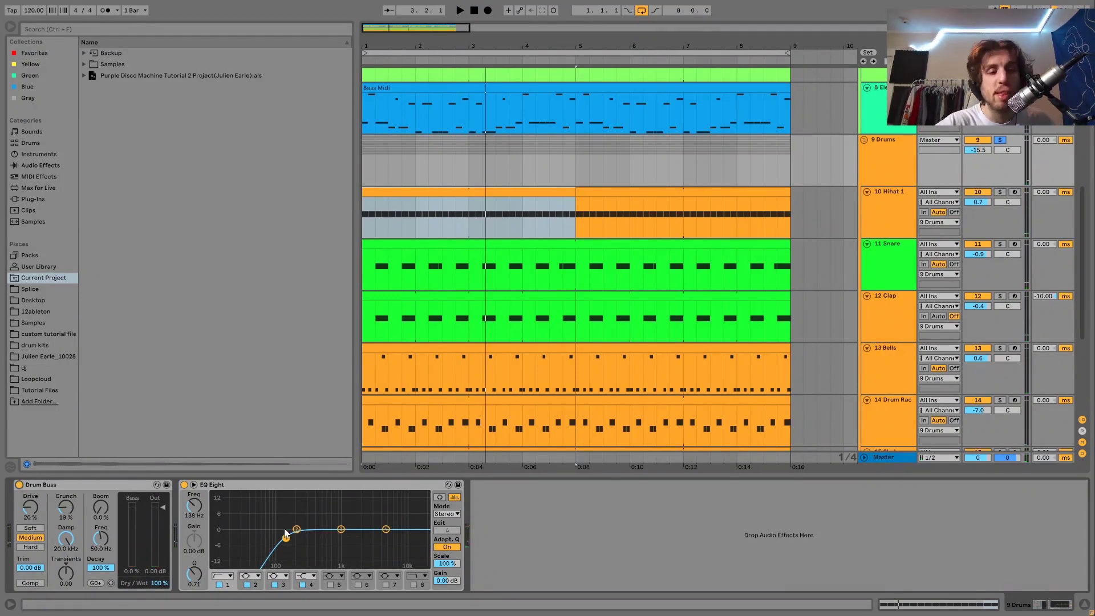
pyautogui.press('space')
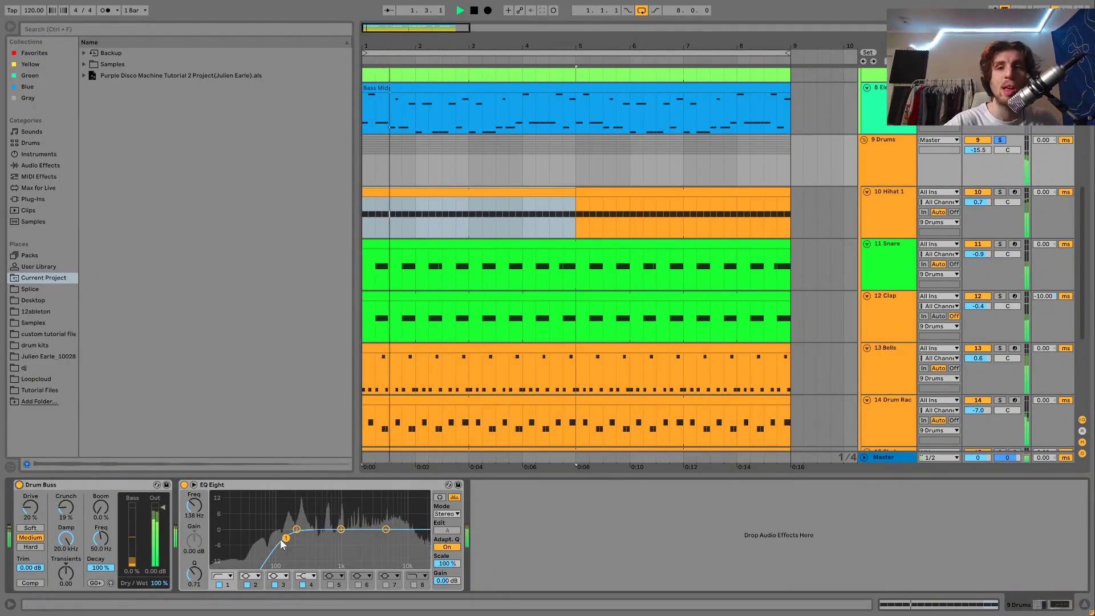
pyautogui.scroll(3, 673, 379)
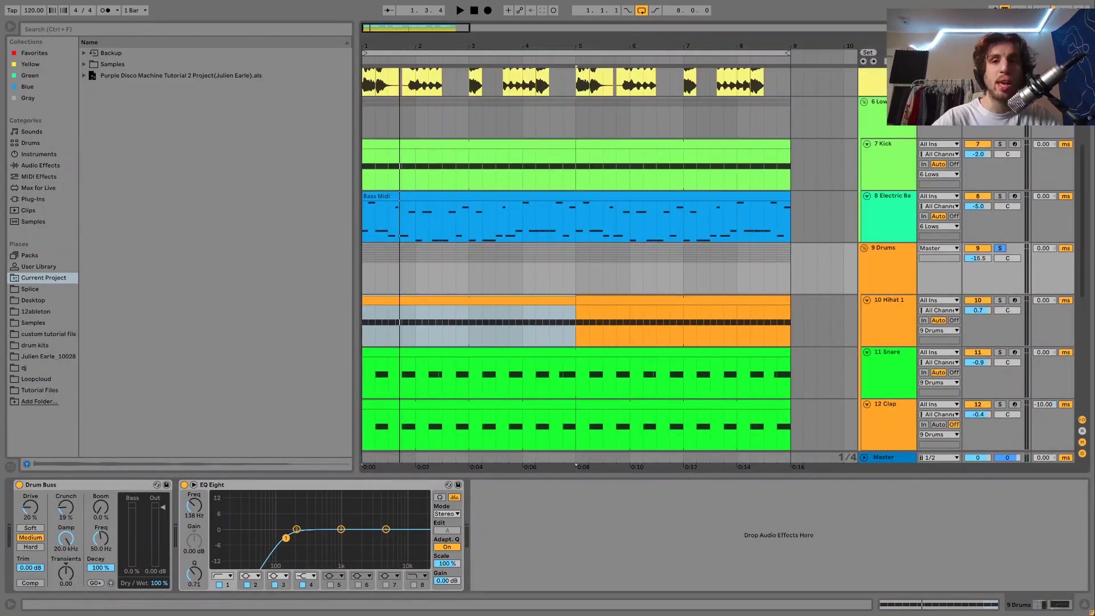
pyautogui.press('space')
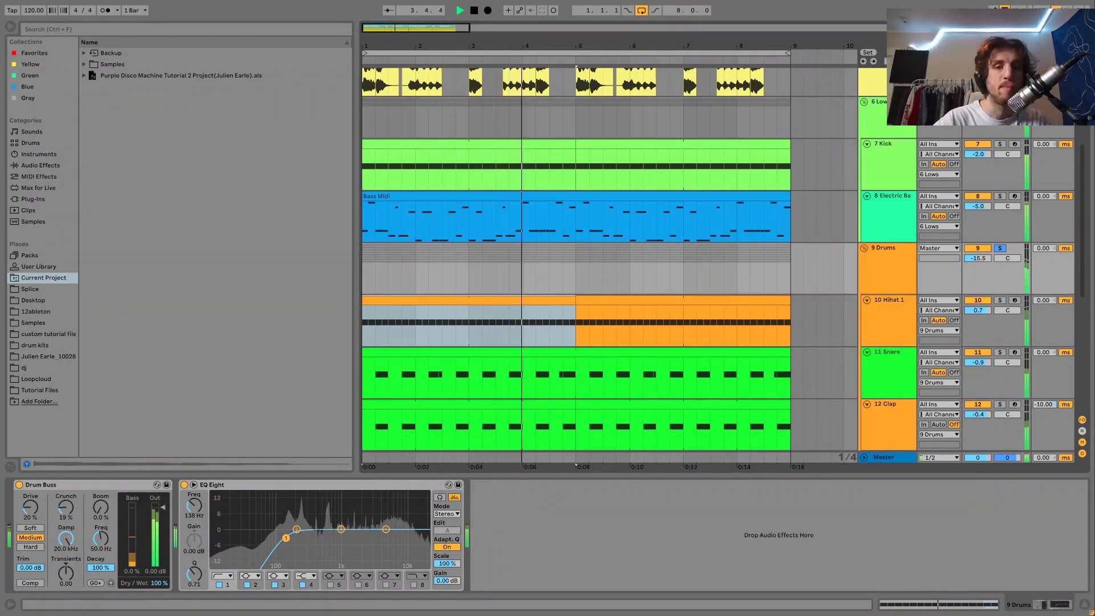
pyautogui.press('space')
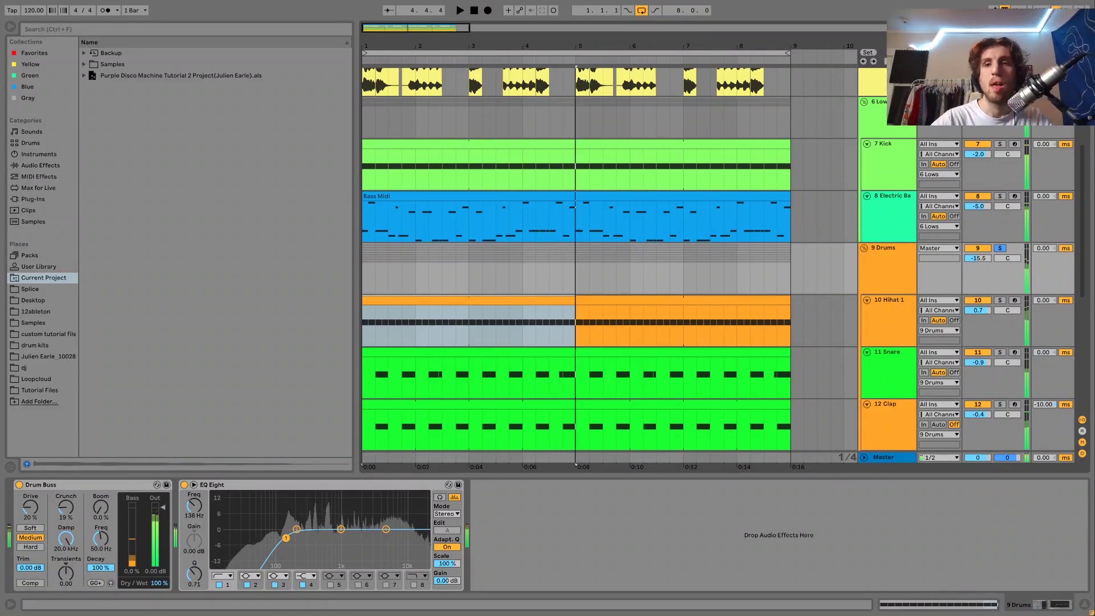
# Clear the solo on the Drums group and return to the first track of the arrangement
pyautogui.press('s')
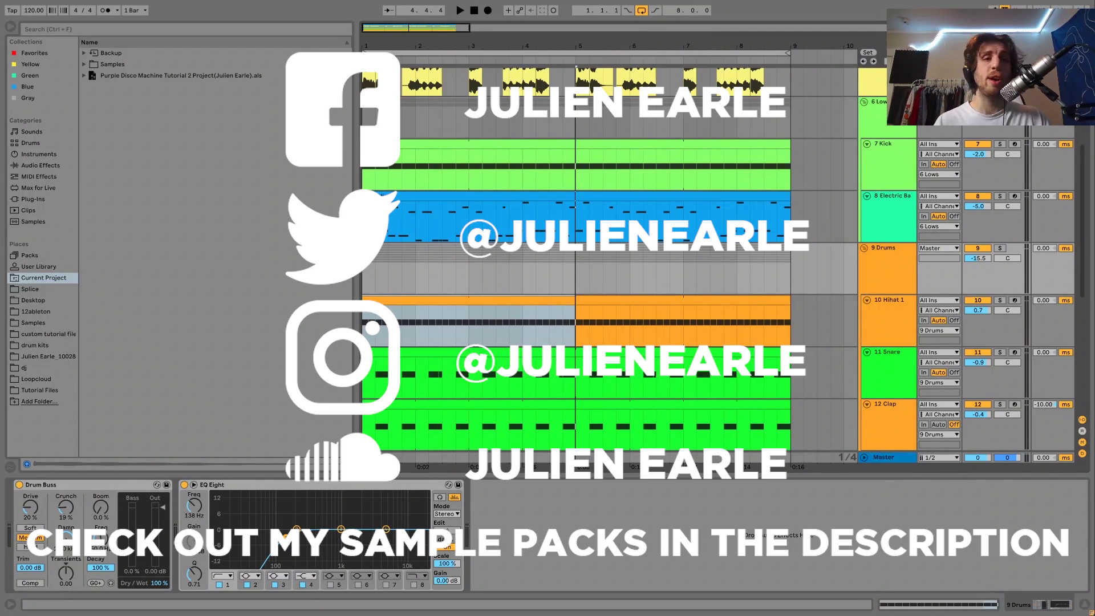
pyautogui.scroll(5, 905, 135)
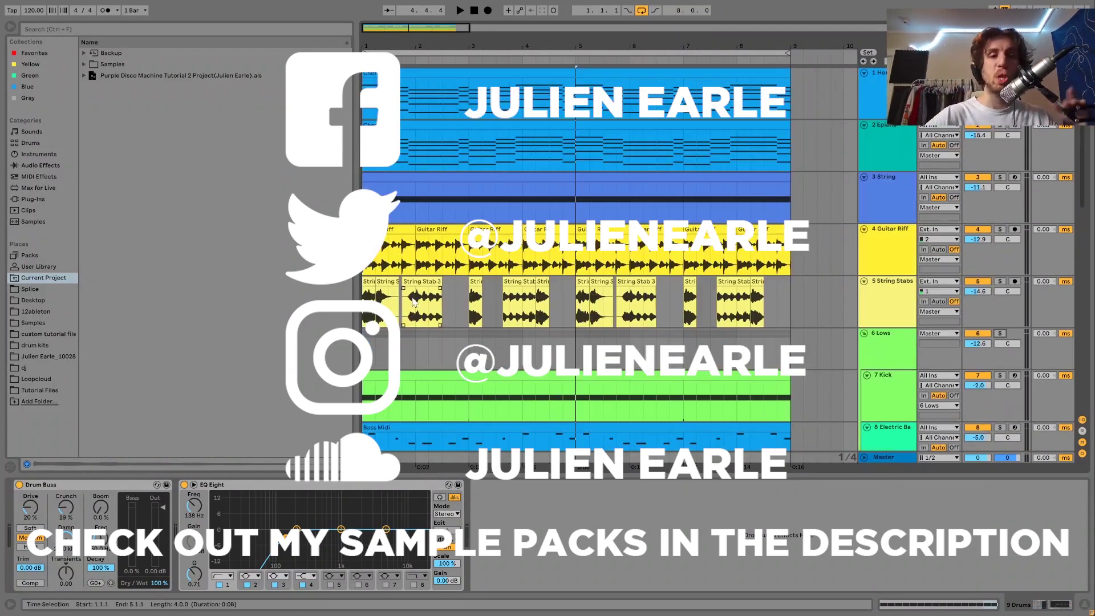
pyautogui.click(435, 87)
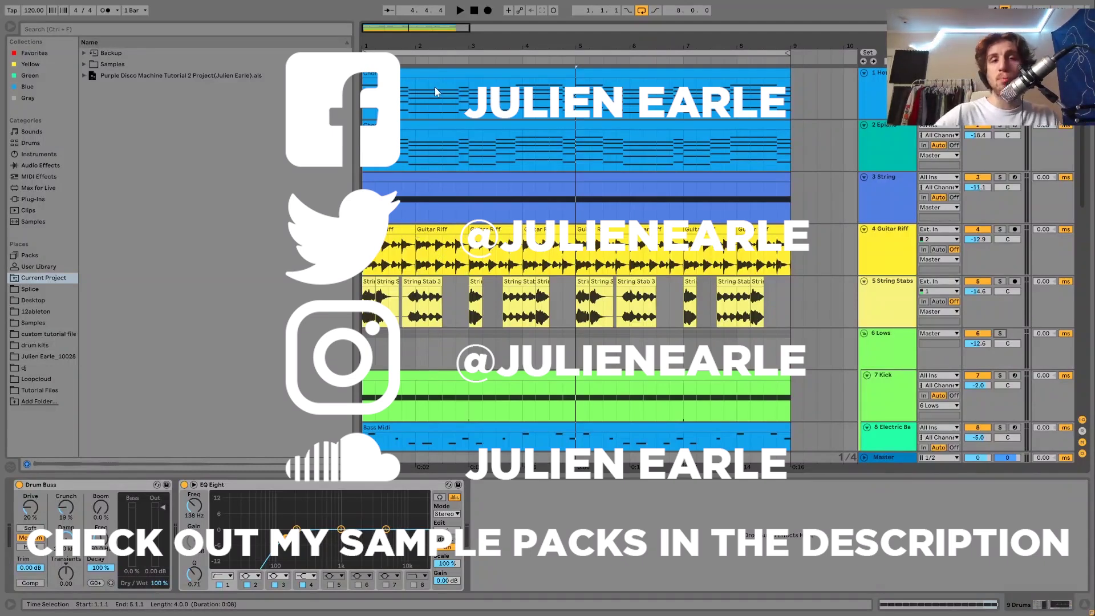